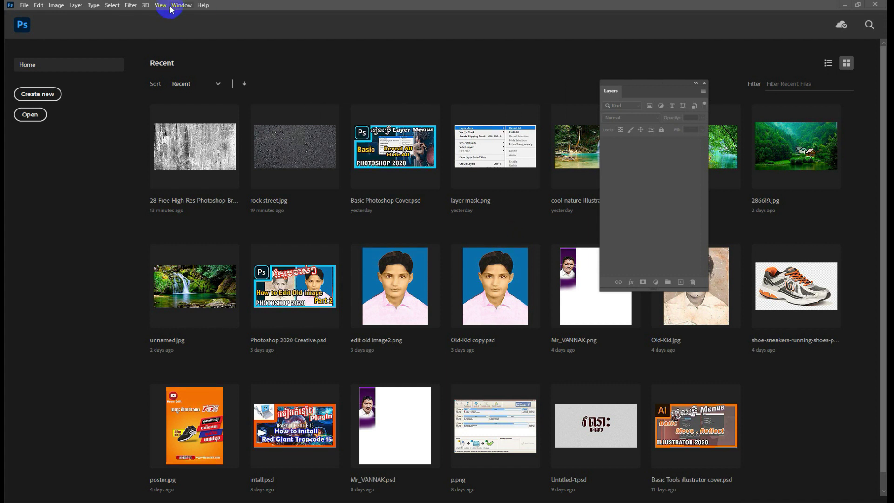
# Create a new 1280 × 1280 px document at 72 pixels/inch, based on the HDV/HDTV 720p preset
pyautogui.click(44, 95)
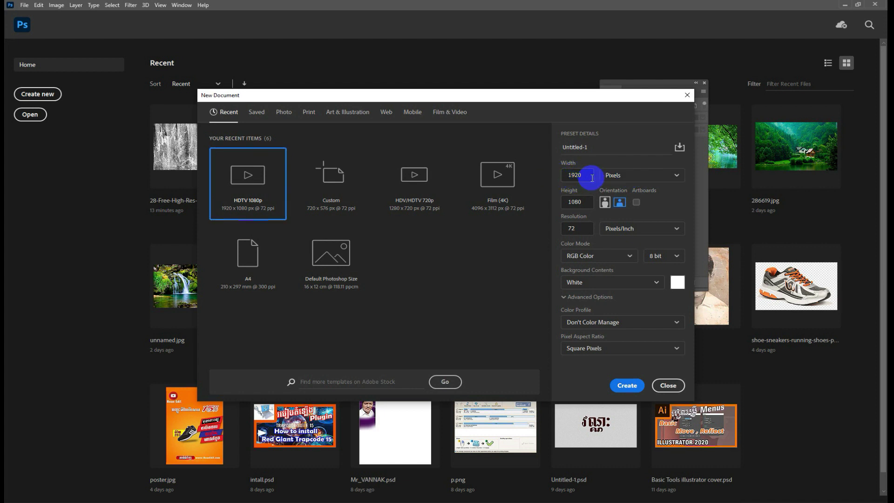
pyautogui.moveTo(587, 175); pyautogui.dragTo(555, 173)
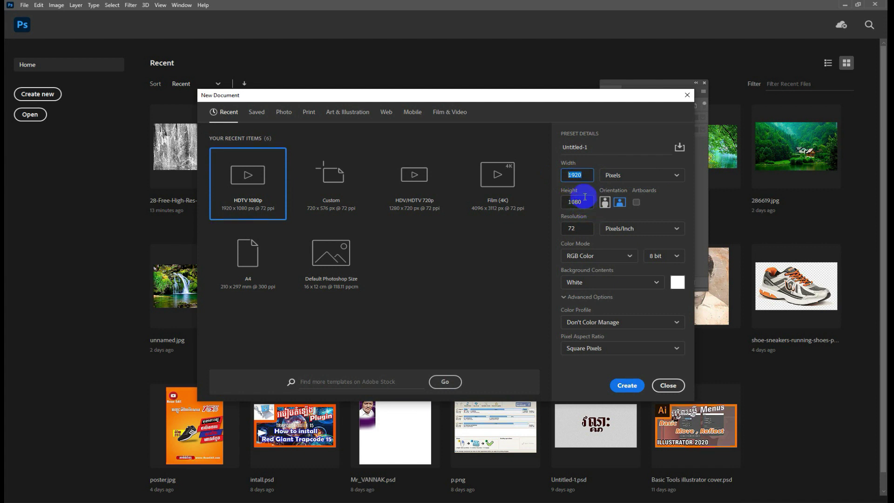
pyautogui.click(414, 184)
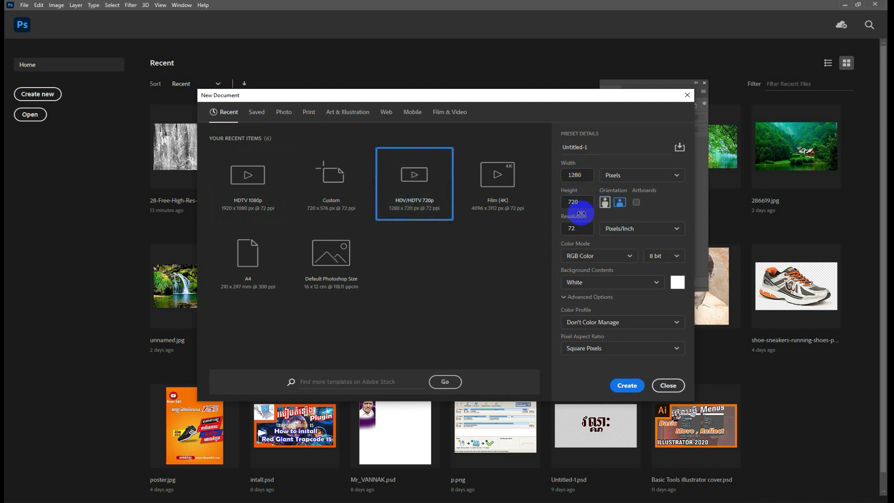
pyautogui.moveTo(583, 199); pyautogui.dragTo(553, 200)
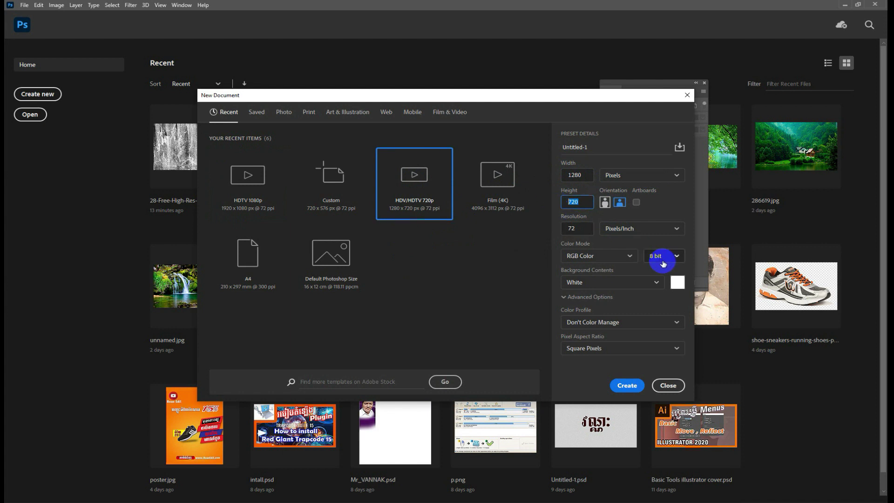
pyautogui.write('1280')
pyautogui.click(578, 230)
pyautogui.moveTo(578, 229); pyautogui.dragTo(554, 228)
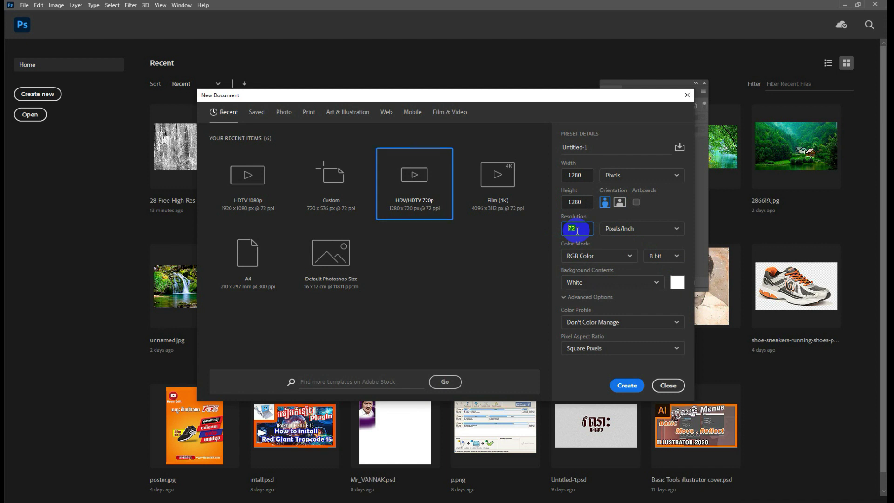
pyautogui.click(622, 391)
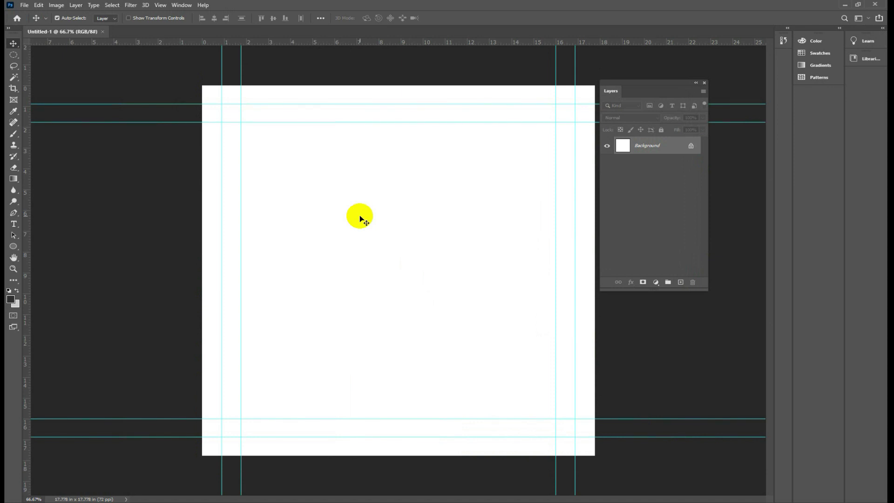
# Move the Layers panel clear of the canvas and add a new empty layer above the Background
pyautogui.click(626, 107)
pyautogui.moveTo(633, 84); pyautogui.dragTo(667, 113)
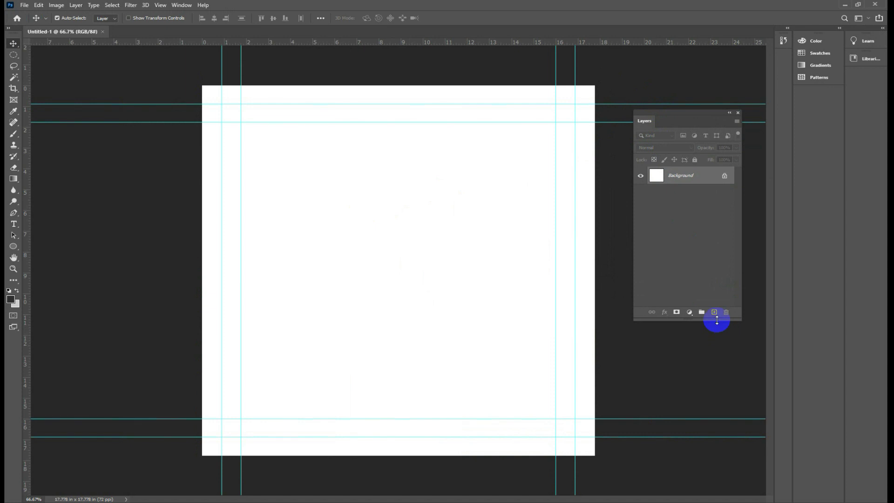
pyautogui.click(714, 312)
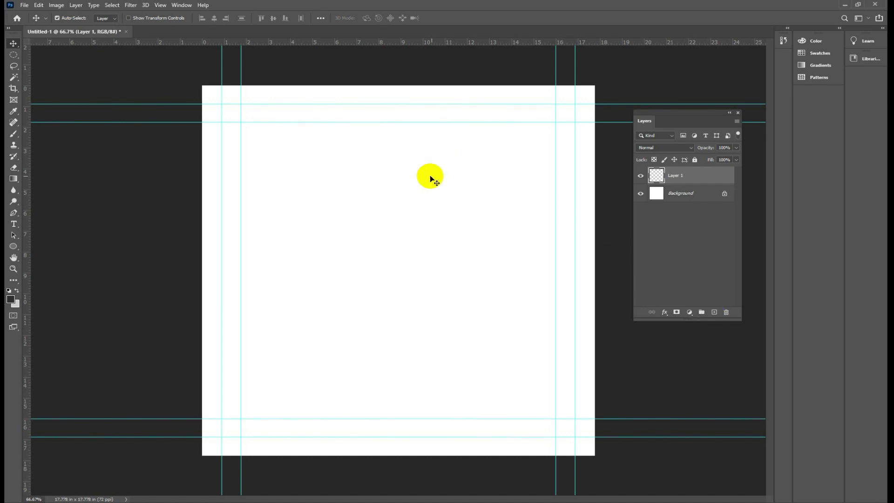
pyautogui.moveTo(14, 54); pyautogui.dragTo(40, 64)
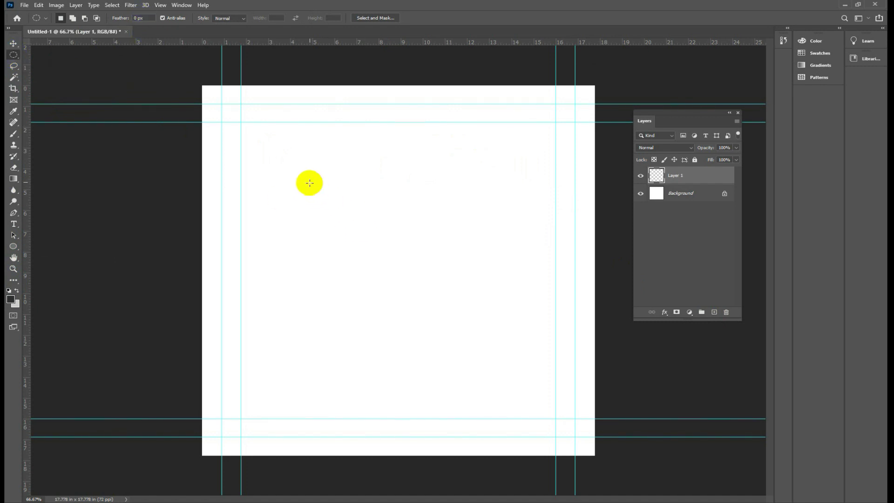
pyautogui.moveTo(295, 164); pyautogui.dragTo(509, 368)
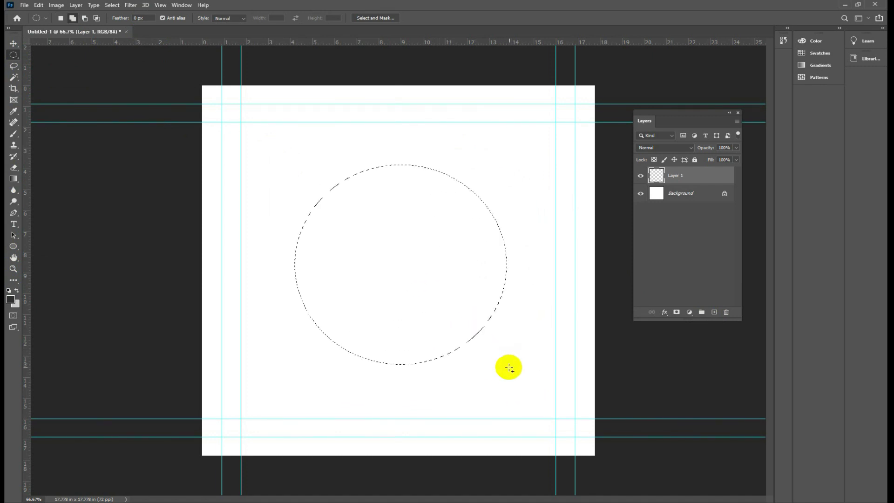
pyautogui.click(472, 320)
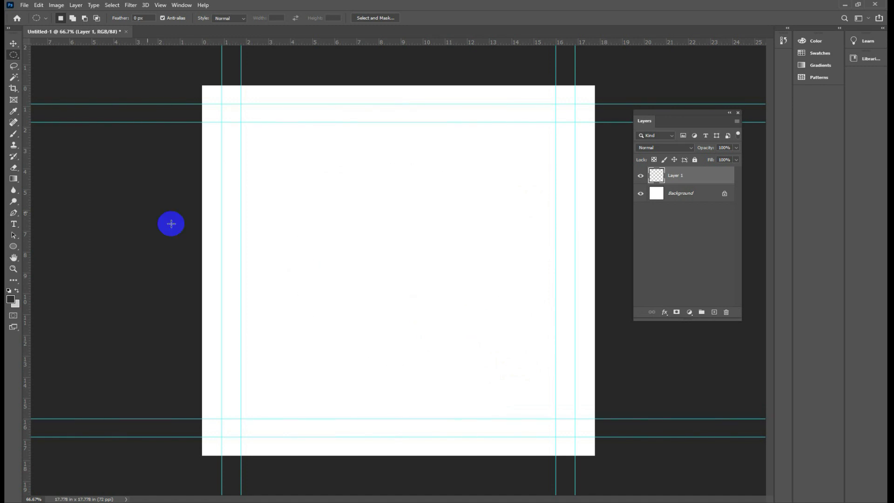
# Create an 800 × 800 px circle with the Ellipse tool in Path mode
pyautogui.moveTo(15, 248); pyautogui.dragTo(42, 264)
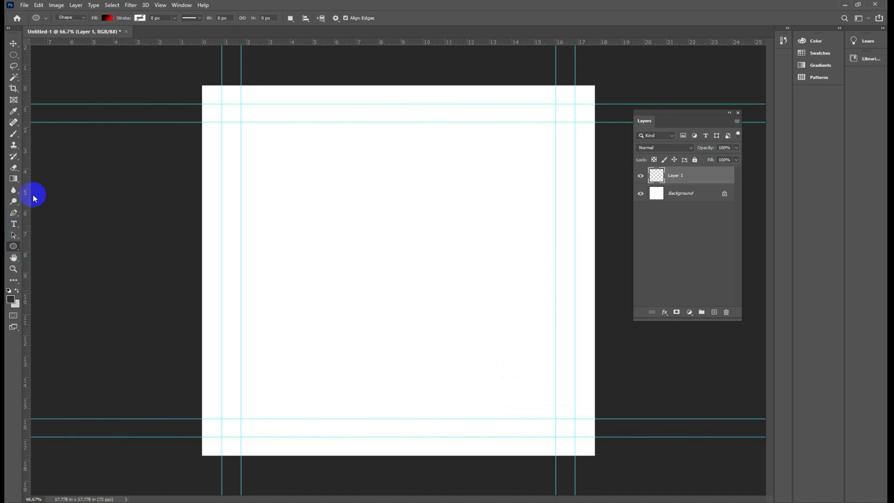
pyautogui.click(72, 18)
pyautogui.click(67, 28)
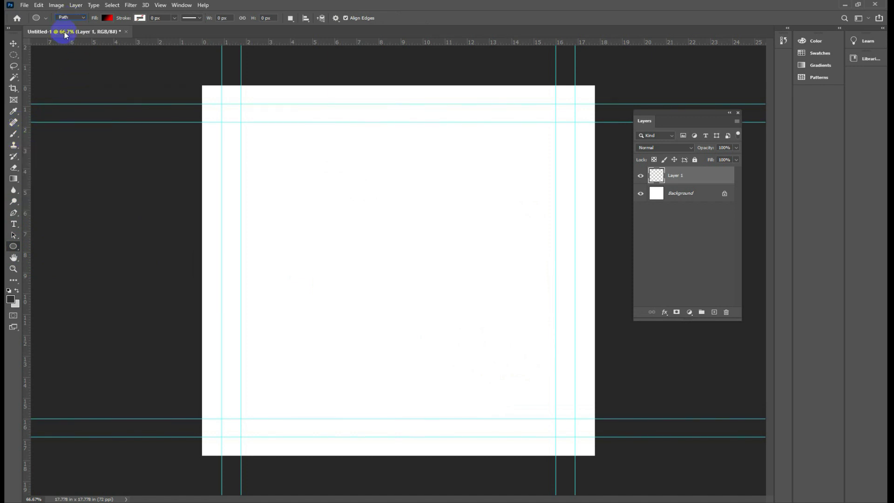
pyautogui.click(303, 190)
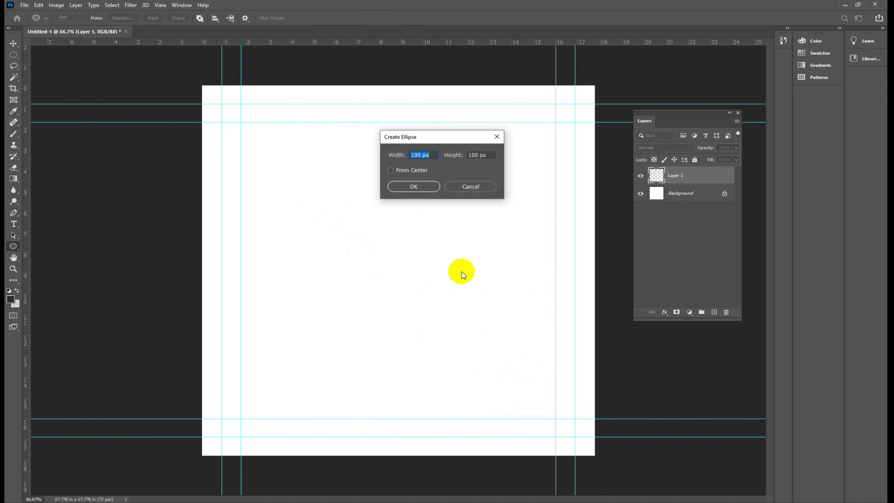
pyautogui.write('800')
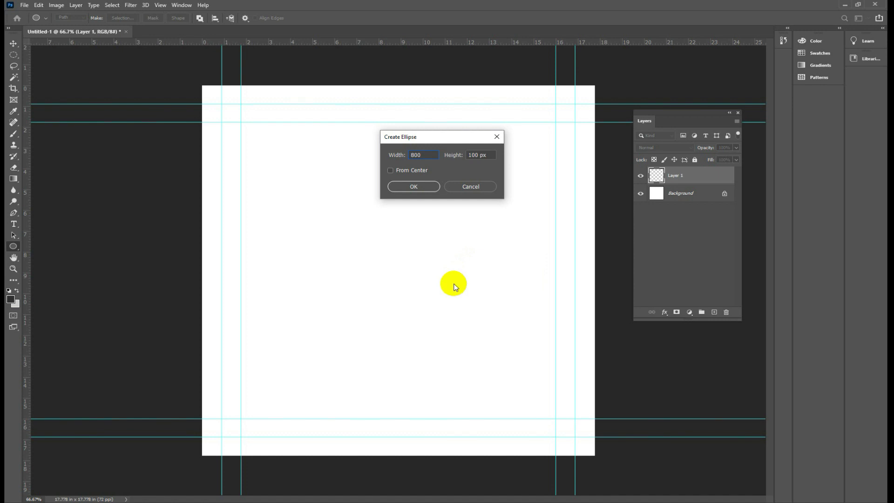
pyautogui.click(482, 170)
pyautogui.click(479, 155)
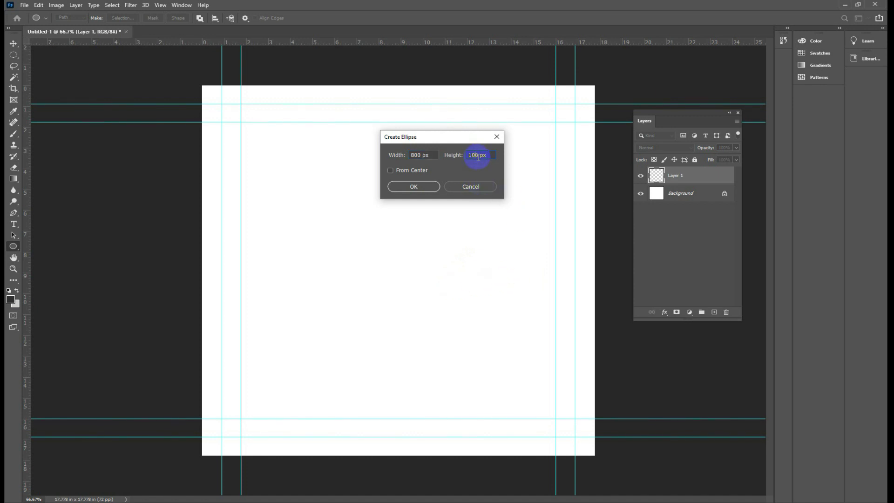
pyautogui.click(468, 156)
pyautogui.click(404, 189)
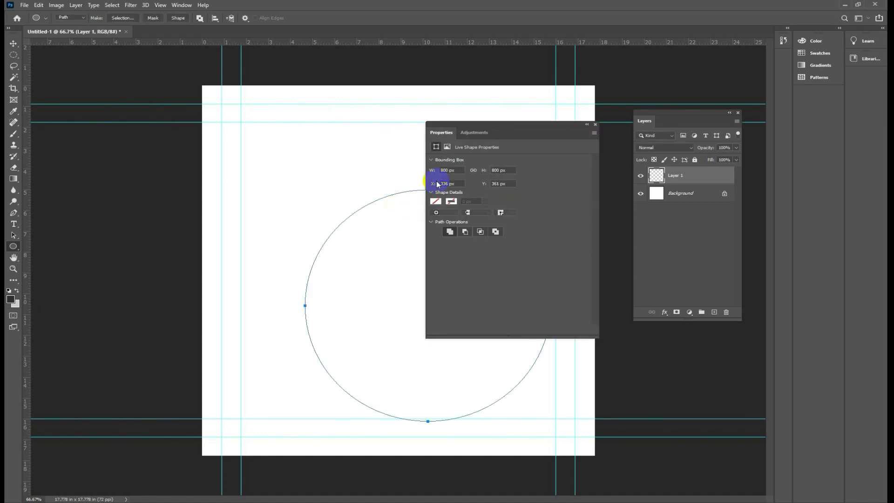
# Move the circular path to about the centre of the canvas with the Path Selection tool and convert it to a selection
pyautogui.click(596, 125)
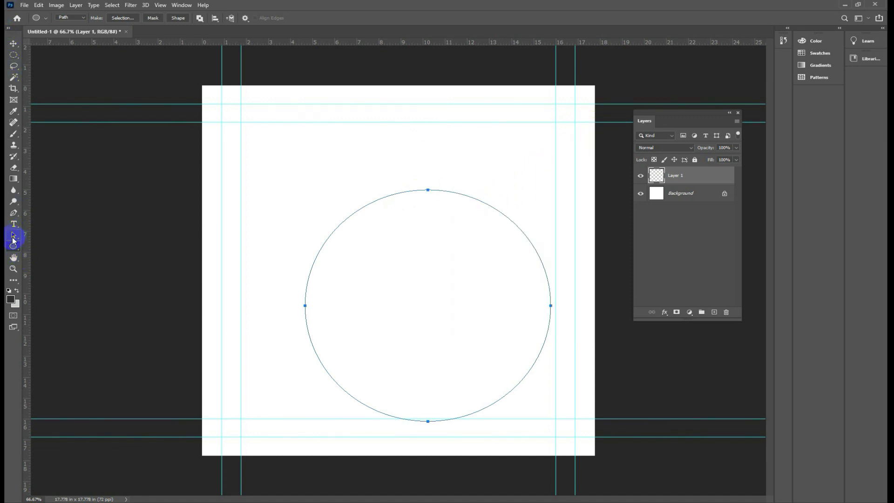
pyautogui.moveTo(13, 235); pyautogui.dragTo(49, 242)
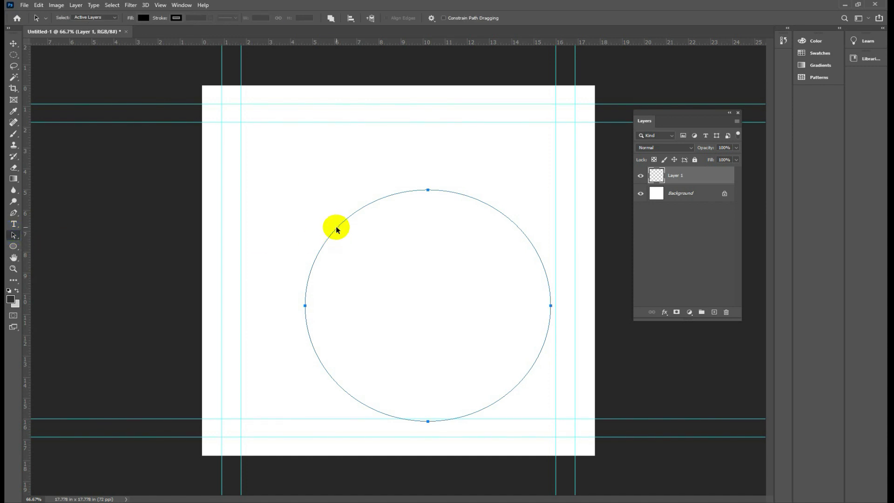
pyautogui.moveTo(336, 228); pyautogui.dragTo(311, 195)
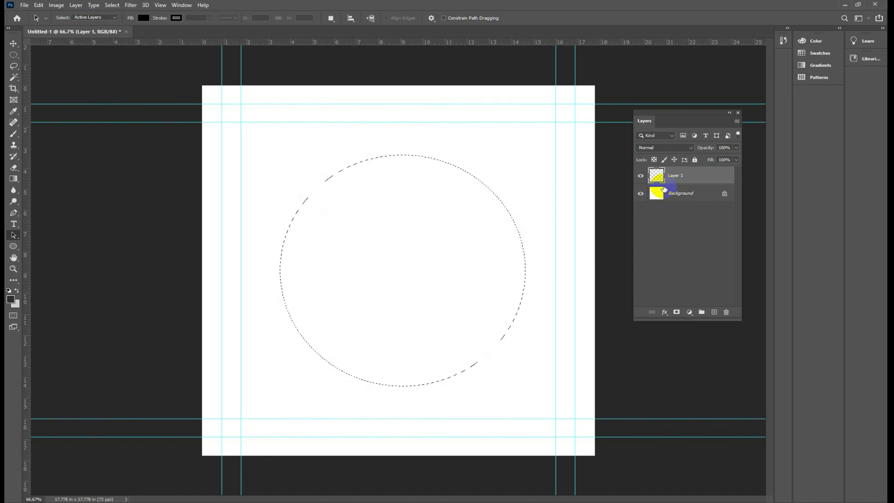
# Set the foreground colour to dark grey 565656 and fill the circular selection with it on Layer 1
pyautogui.click(654, 183)
pyautogui.click(10, 300)
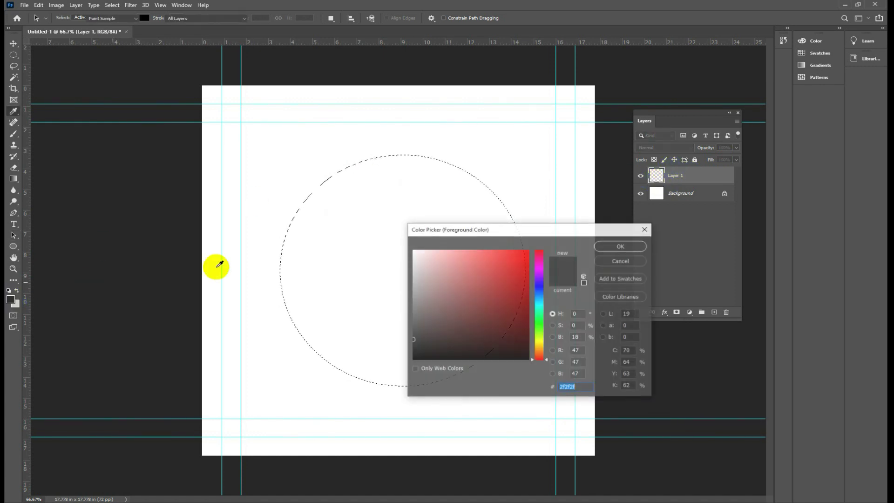
pyautogui.click(412, 321)
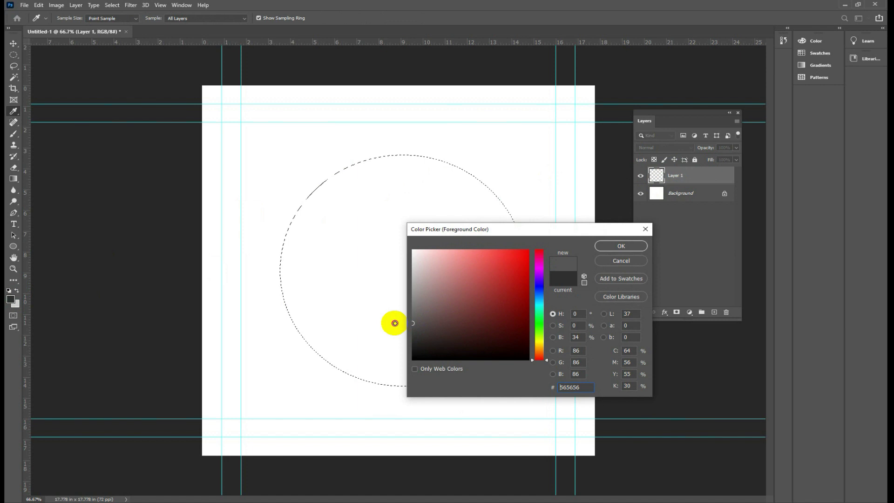
pyautogui.click(620, 246)
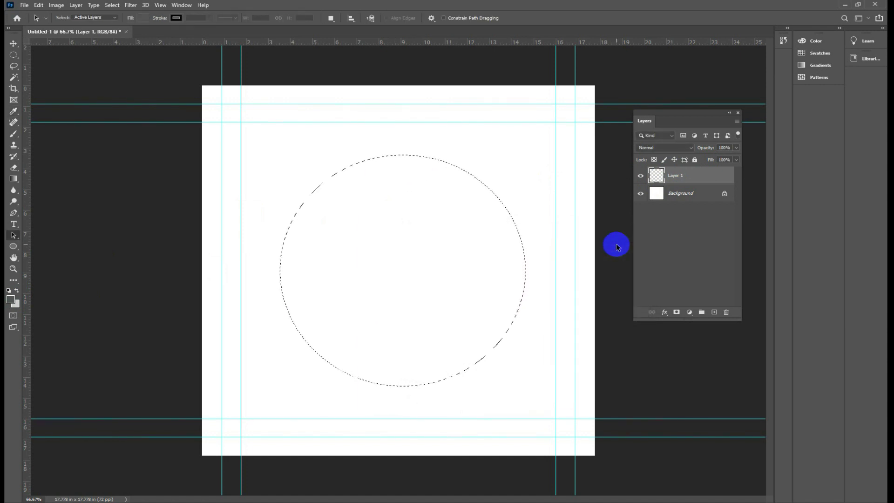
pyautogui.hotkey('alt', 'BackSpace')
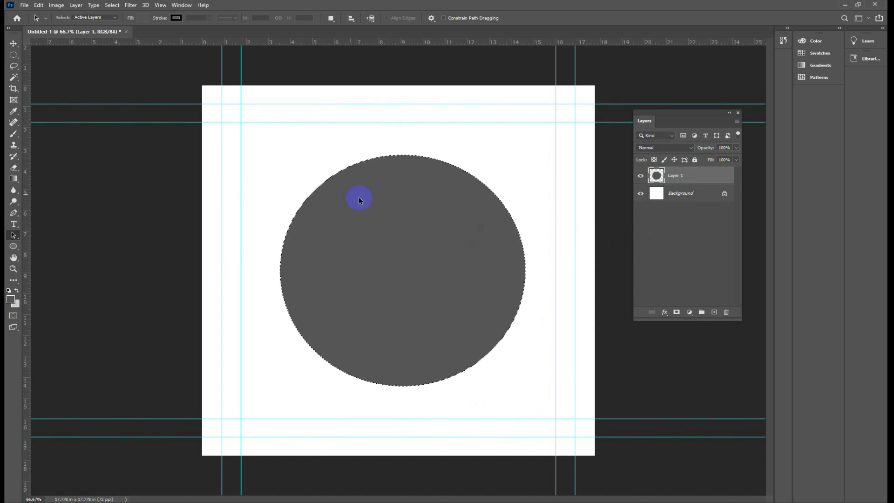
# Transform the selection, scaling it proportionally around its centre to about 85% so it sits inside the grey circle
pyautogui.click(93, 5)
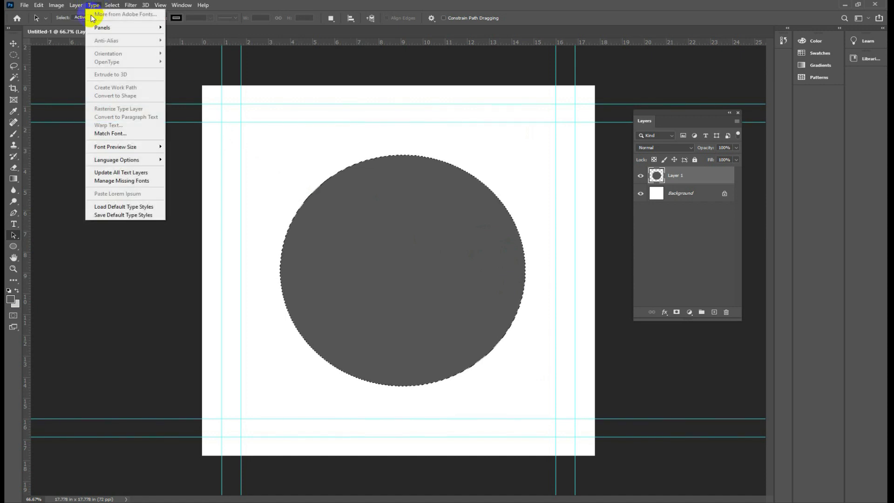
pyautogui.moveTo(86, 10)
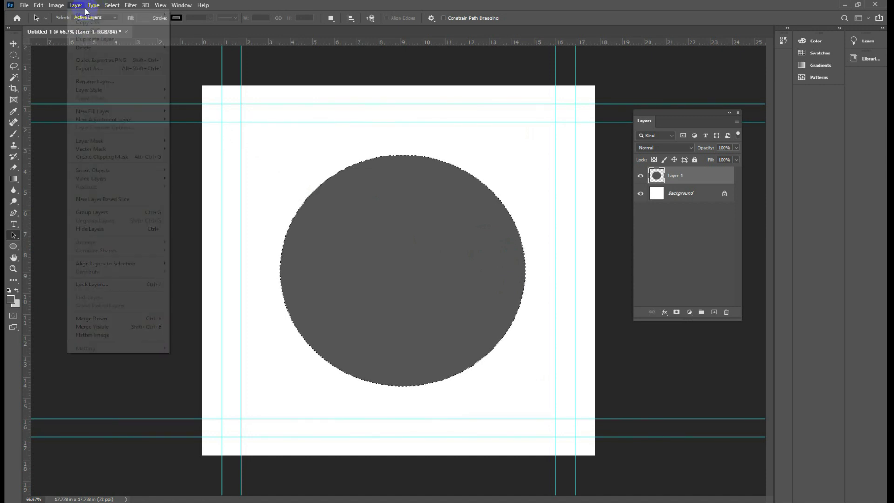
pyautogui.moveTo(111, 5)
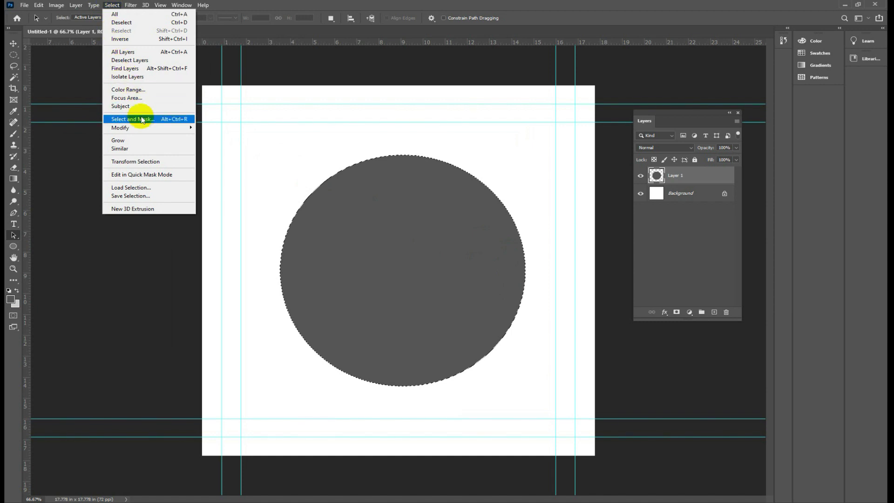
pyautogui.click(154, 162)
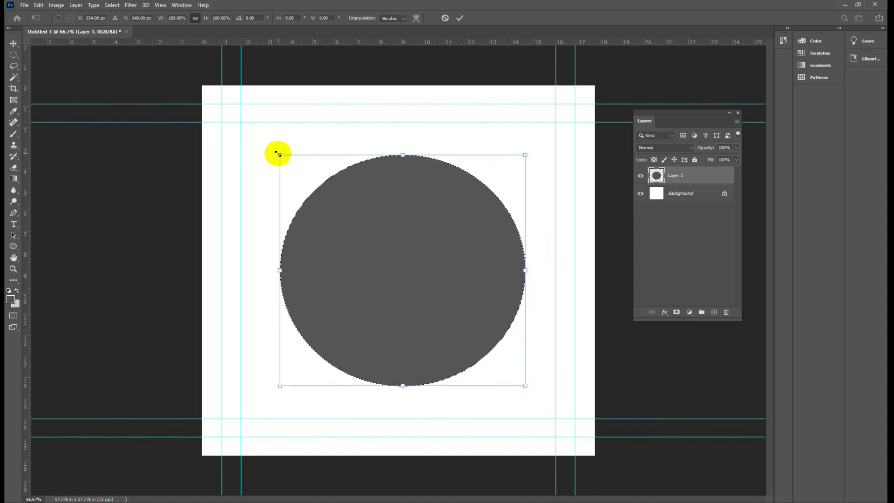
pyautogui.moveTo(280, 155); pyautogui.dragTo(319, 151)
pyautogui.moveTo(320, 153); pyautogui.dragTo(321, 156)
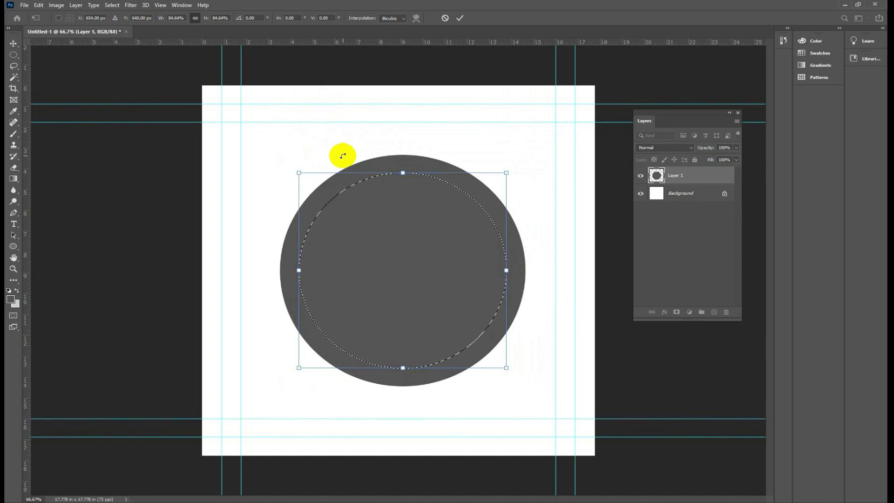
pyautogui.press('Return')
# Delete the selected inner area of the grey circle to leave a ring, and clear the selection
pyautogui.press('a')
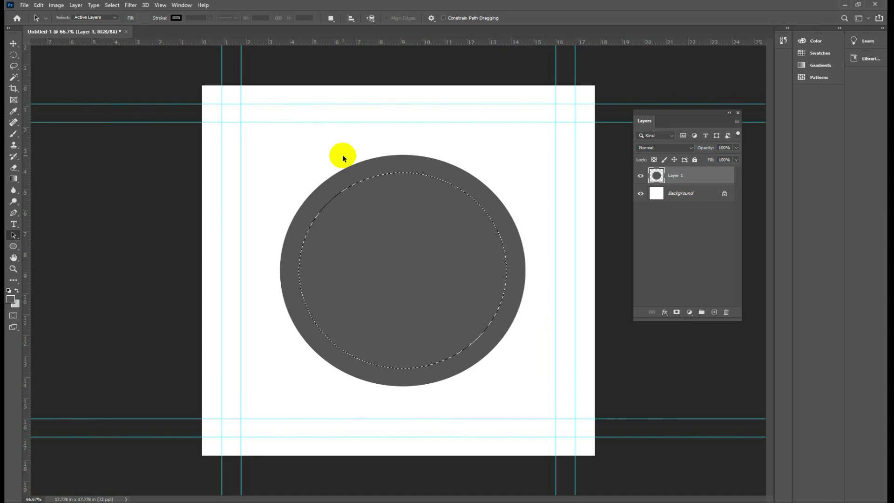
pyautogui.press('Delete')
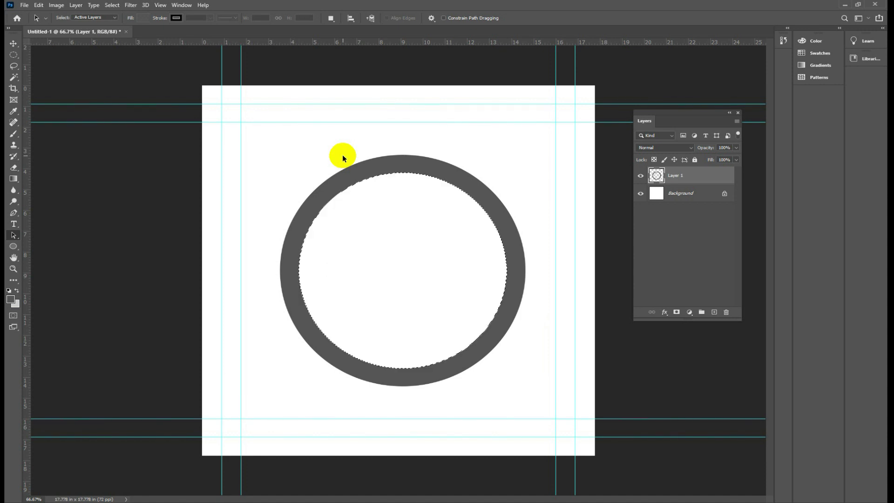
pyautogui.hotkey('ctrl', 'd')
pyautogui.click(366, 167)
pyautogui.click(408, 171)
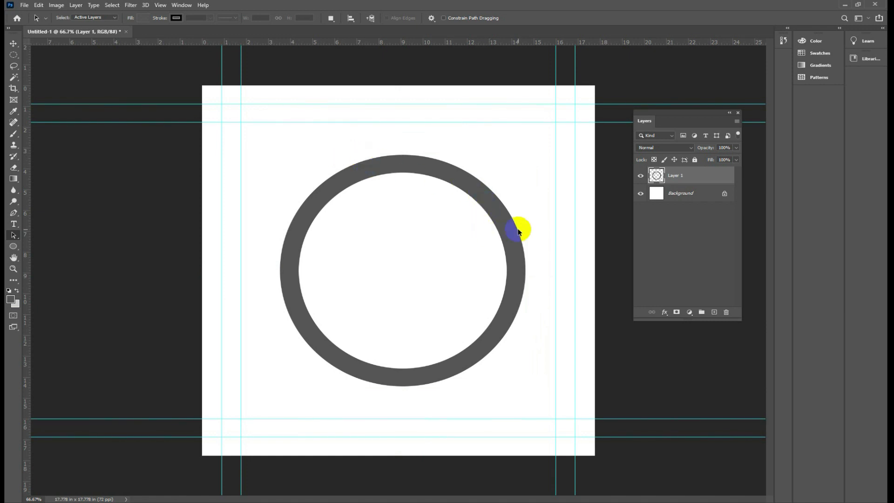
# Move the grey ring slightly up and left with the Move tool to centre it horizontally on the canvas
pyautogui.click(13, 43)
pyautogui.moveTo(292, 244); pyautogui.dragTo(287, 233)
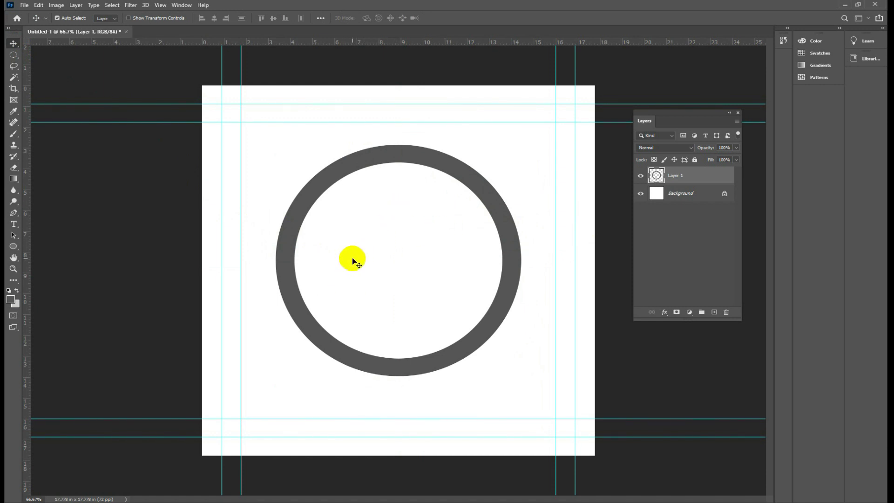
# Add the text "AR" inside the ring with the Type tool and set its size to 72 pt
pyautogui.click(13, 247)
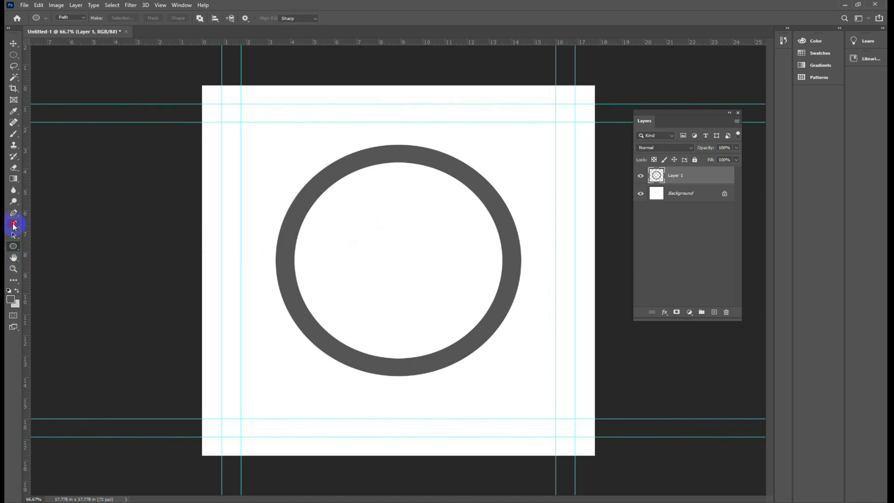
pyautogui.click(14, 225)
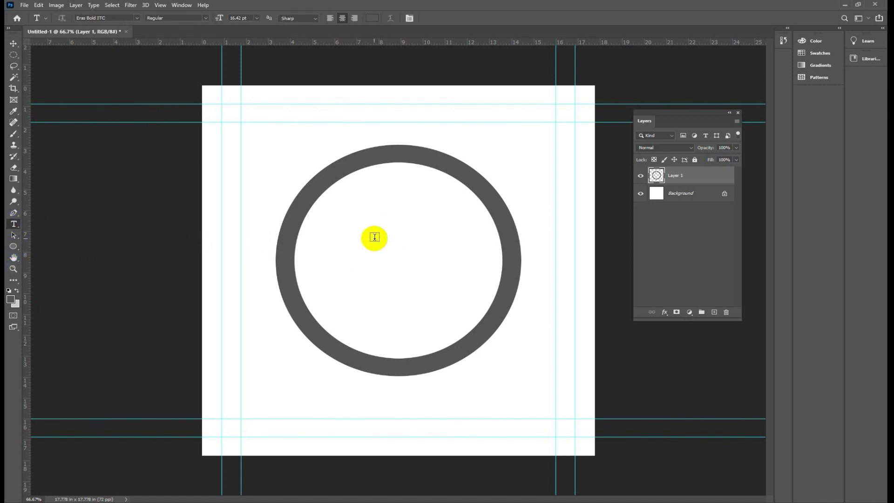
pyautogui.click(341, 260)
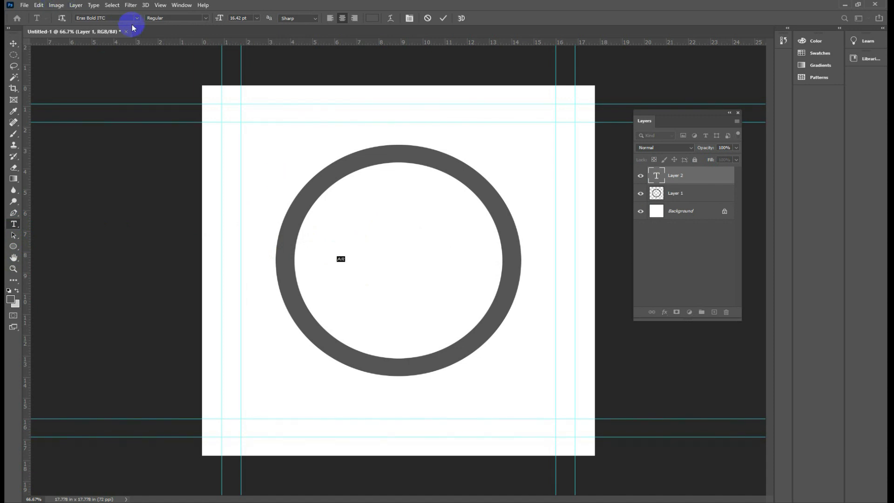
pyautogui.click(257, 18)
pyautogui.click(249, 130)
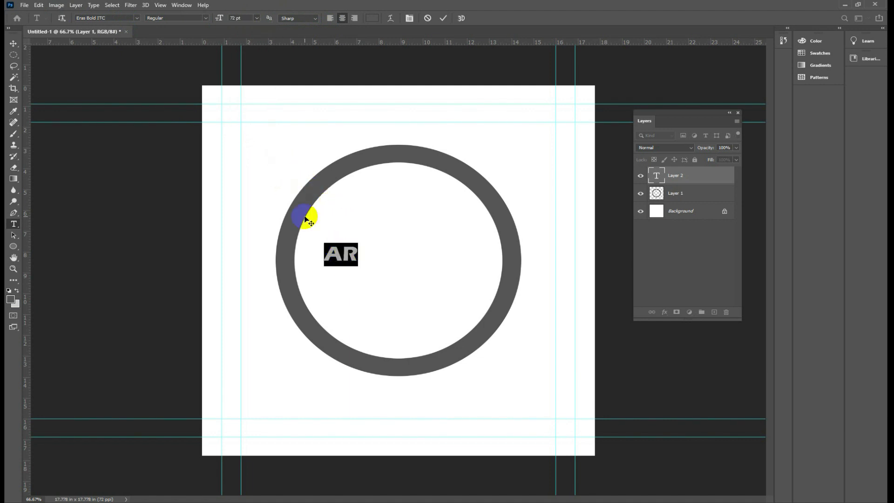
# Enlarge the AR text to 150 pt and on to 250 pt, and move it to the middle of the ring
pyautogui.click(137, 18)
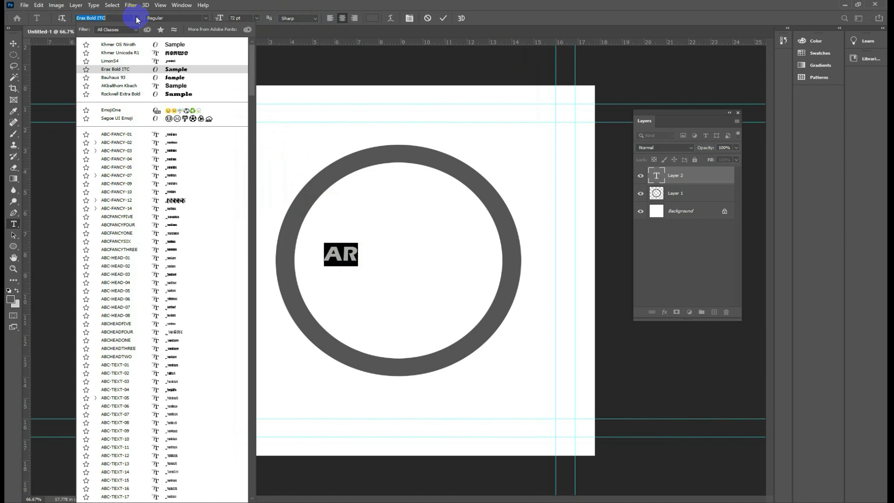
pyautogui.press('Down')
pyautogui.click(239, 18)
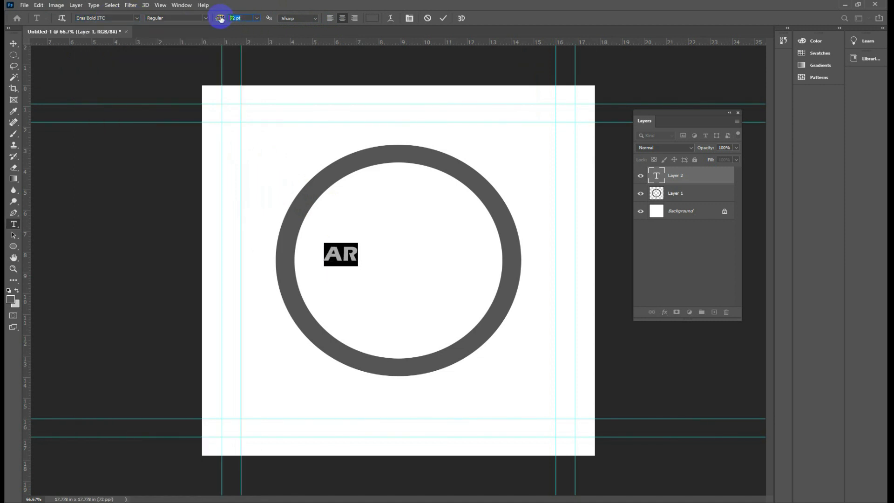
pyautogui.write('150')
pyautogui.press('Return')
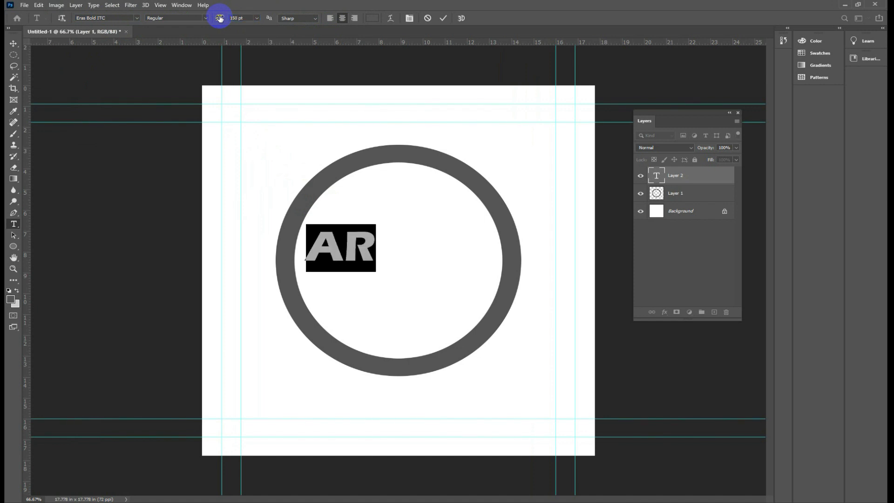
pyautogui.click(238, 18)
pyautogui.moveTo(220, 21); pyautogui.dragTo(225, 16)
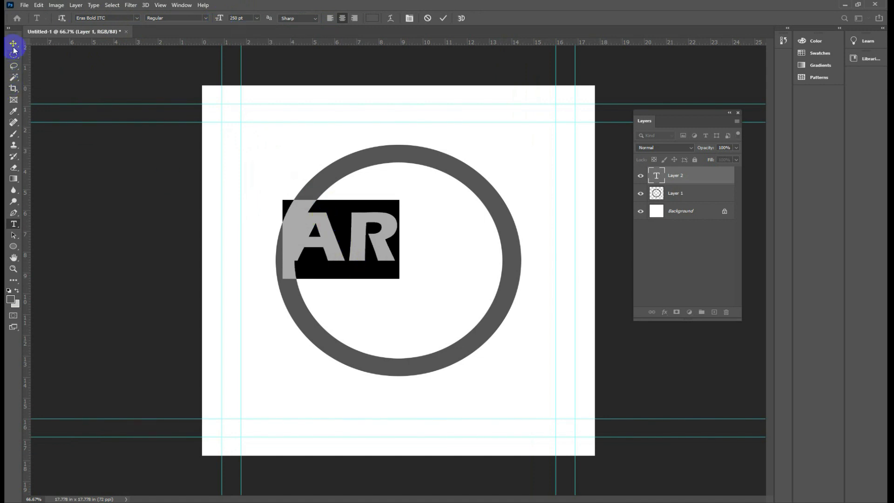
pyautogui.click(14, 47)
pyautogui.moveTo(380, 255); pyautogui.dragTo(438, 265)
# Select the AR letters and try a run of fonts on them, including Bauhaus 93, EmojiOne and the ABC families
pyautogui.click(14, 226)
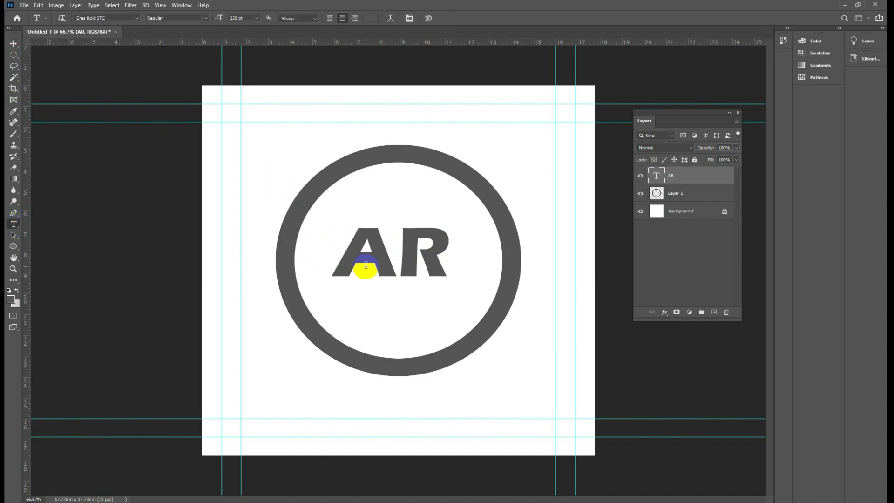
pyautogui.moveTo(333, 268); pyautogui.dragTo(449, 259)
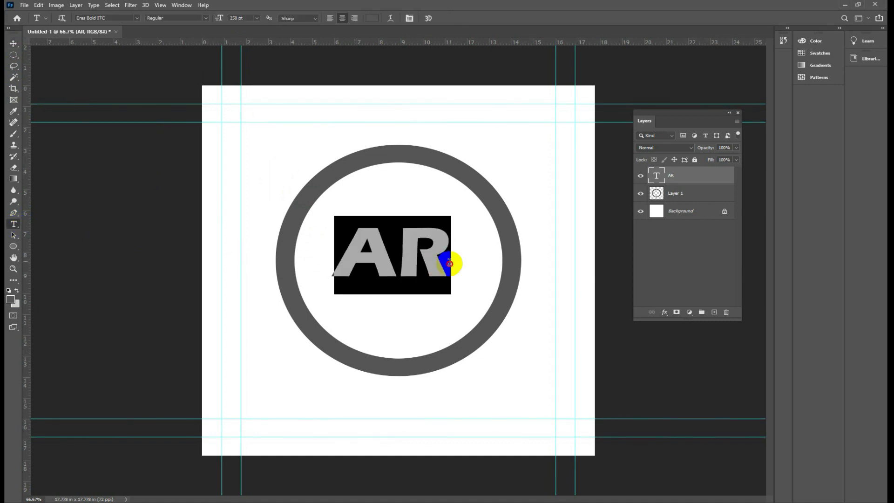
pyautogui.click(113, 18)
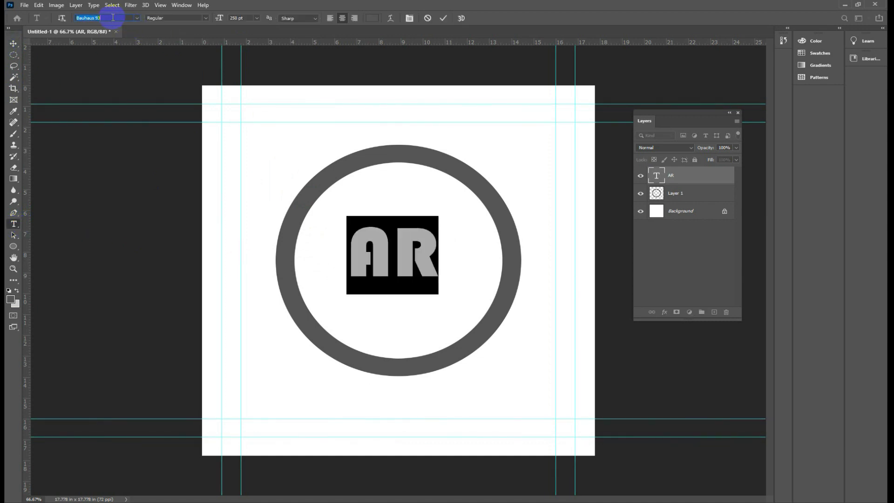
pyautogui.write('a')
pyautogui.press('Down')
pyautogui.press('Down')
pyautogui.press('Down')
pyautogui.press('Down')
pyautogui.press('Down')
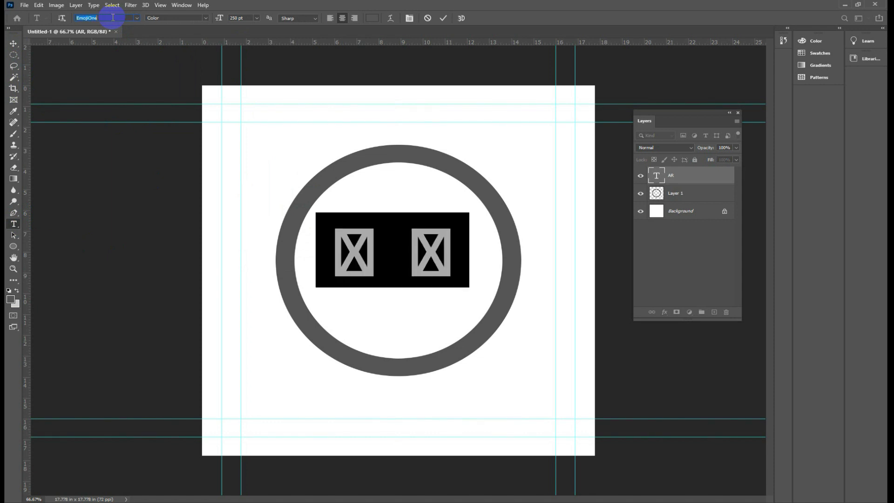
pyautogui.write('a')
pyautogui.press('Down')
pyautogui.press('Down')
pyautogui.press('Down')
pyautogui.press('Down')
pyautogui.press('Down')
pyautogui.press('Down')
pyautogui.press('Down')
pyautogui.press('Down')
pyautogui.press('Down')
pyautogui.press('Down')
pyautogui.press('Down')
pyautogui.press('Down')
pyautogui.press('Down')
pyautogui.press('Down')
pyautogui.press('Down')
pyautogui.press('Down')
pyautogui.press('Down')
pyautogui.press('Down')
pyautogui.press('Down')
pyautogui.press('Down')
pyautogui.press('Down')
pyautogui.press('Down')
pyautogui.press('Down')
pyautogui.press('Down')
pyautogui.press('Down')
pyautogui.press('Down')
pyautogui.press('Down')
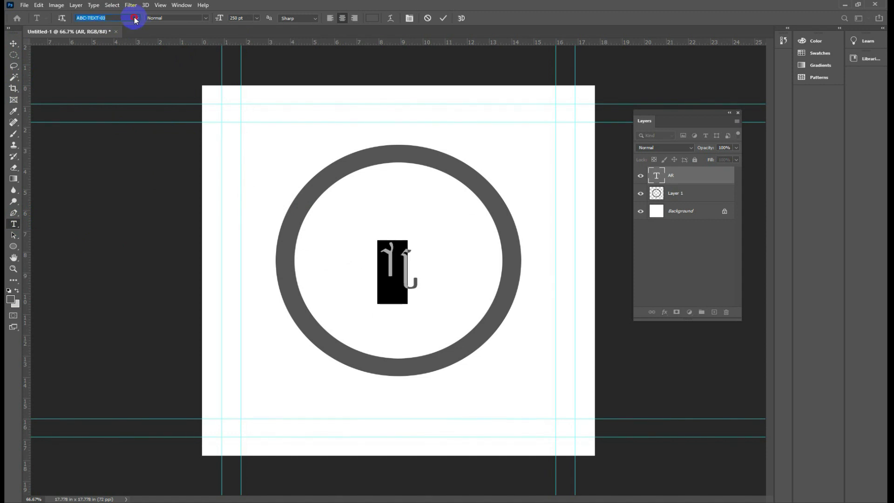
# Apply the Bauhaus 93 font to the selected AR text and deselect the letters
pyautogui.click(135, 19)
pyautogui.moveTo(246, 60); pyautogui.dragTo(259, 144)
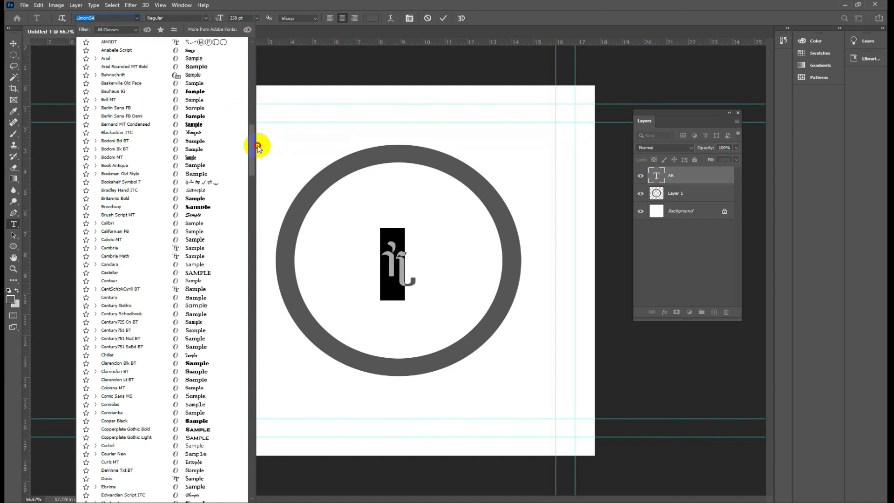
pyautogui.click(194, 92)
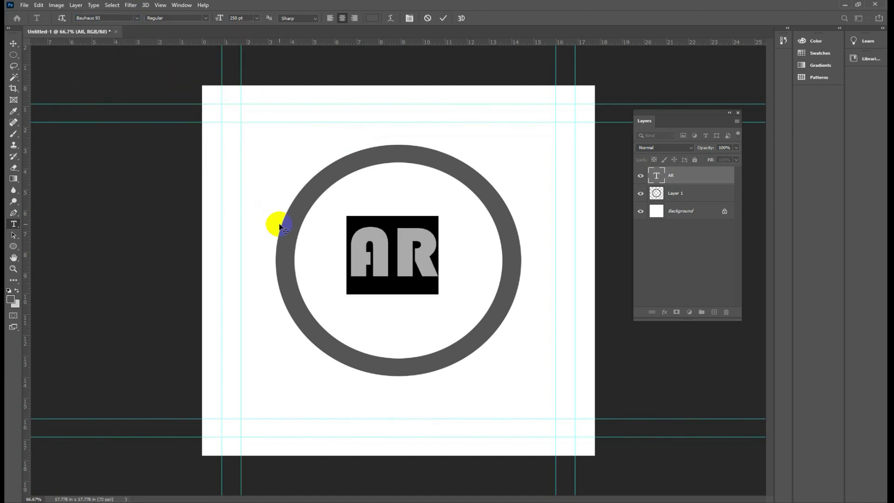
pyautogui.press('Right')
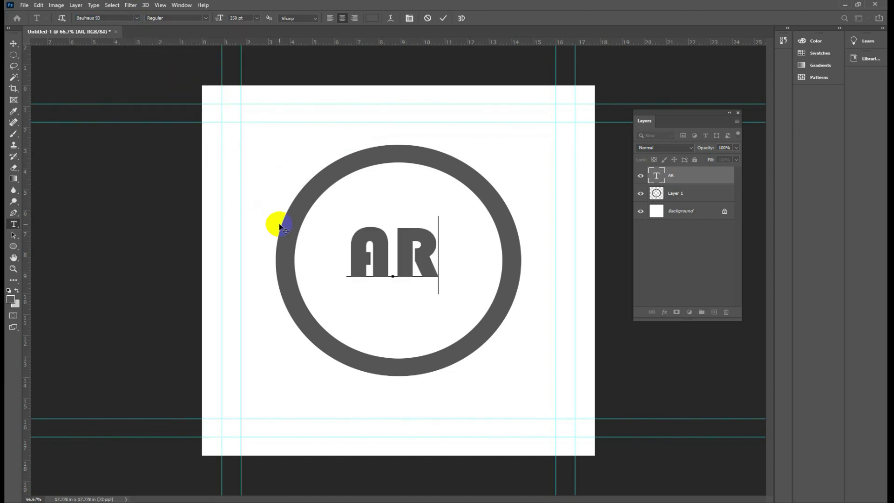
# Reselect the AR text and try fonts such as Khmer OS Niroth, Rockwell Extra Bold, ABC-FANCY-04 and ABCFANCYONE
pyautogui.doubleClick(432, 262)
pyautogui.press('Up')
pyautogui.press('Up')
pyautogui.press('Up')
pyautogui.press('Up')
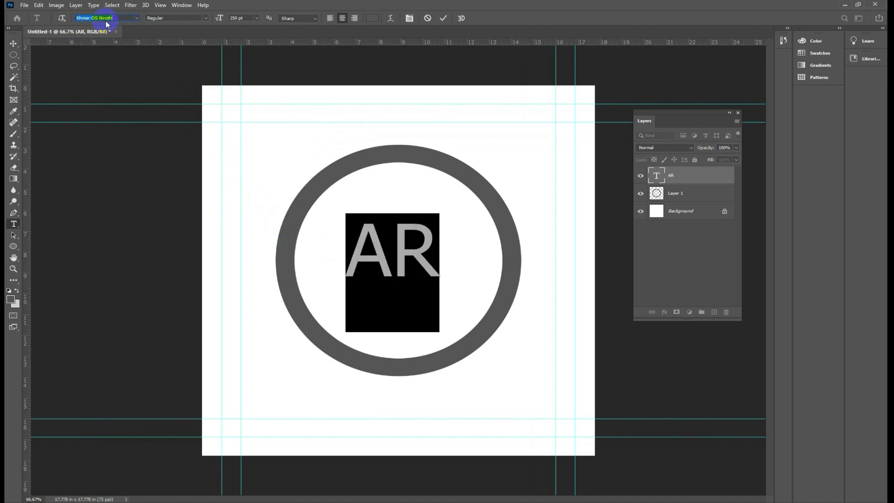
pyautogui.press('Up')
pyautogui.press('Up')
pyautogui.press('Up')
pyautogui.press('Up')
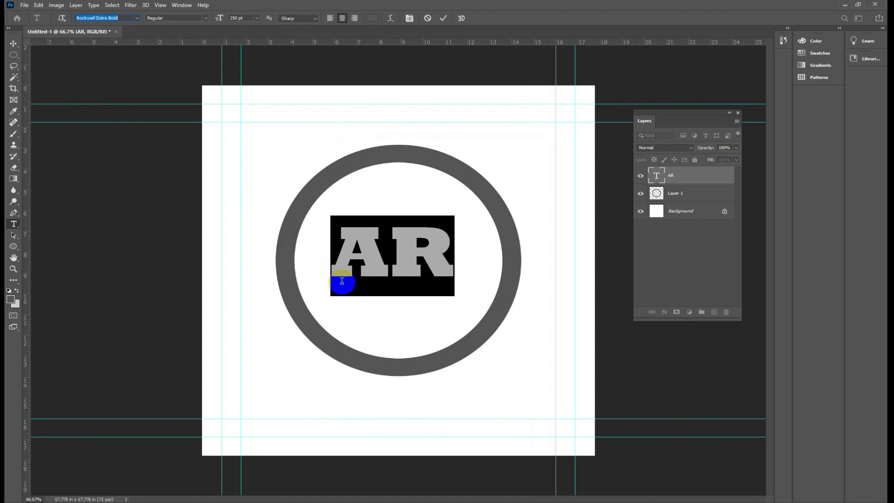
pyautogui.press('Up')
pyautogui.press('Up')
pyautogui.press('Up')
pyautogui.press('Up')
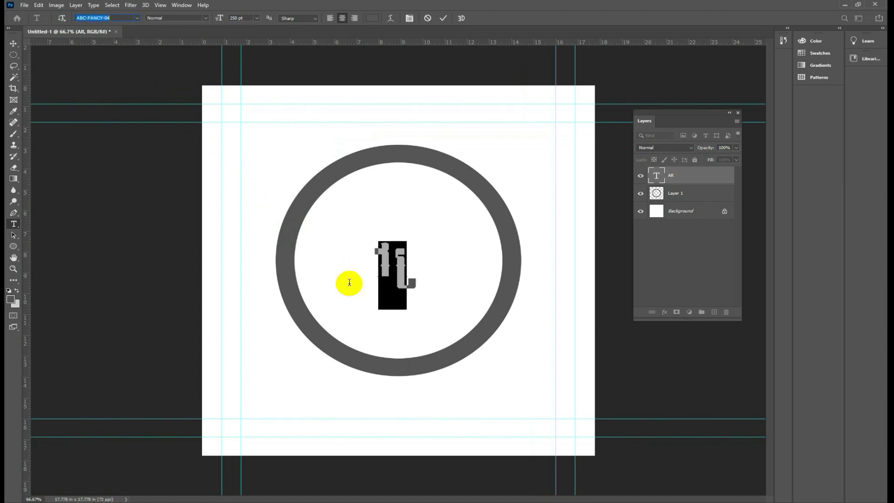
pyautogui.press('Up')
pyautogui.press('Up')
pyautogui.press('Up')
pyautogui.press('Up')
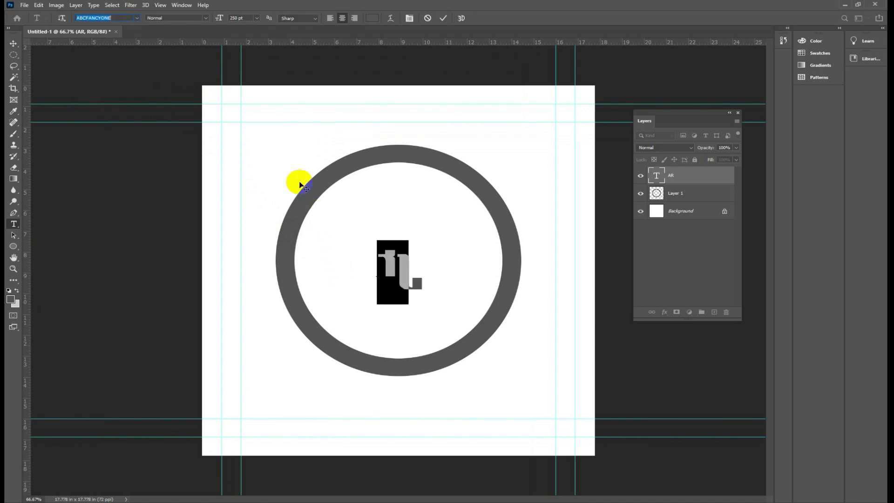
pyautogui.press('Up')
pyautogui.press('Up')
pyautogui.press('Up')
pyautogui.press('Up')
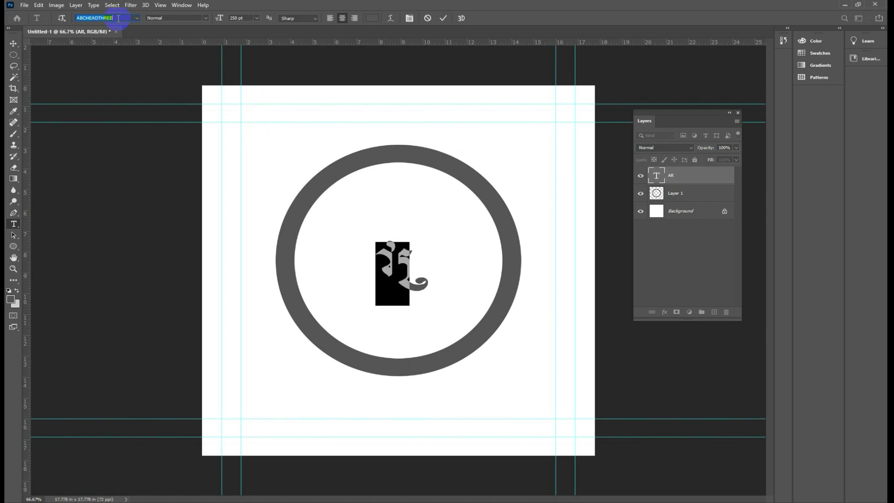
pyautogui.press('Up')
# Browse the font list and preview Anabelle Script, Book Antiqua and the fonts following it through Centaur on the AR text
pyautogui.click(137, 18)
pyautogui.moveTo(252, 79); pyautogui.dragTo(249, 139)
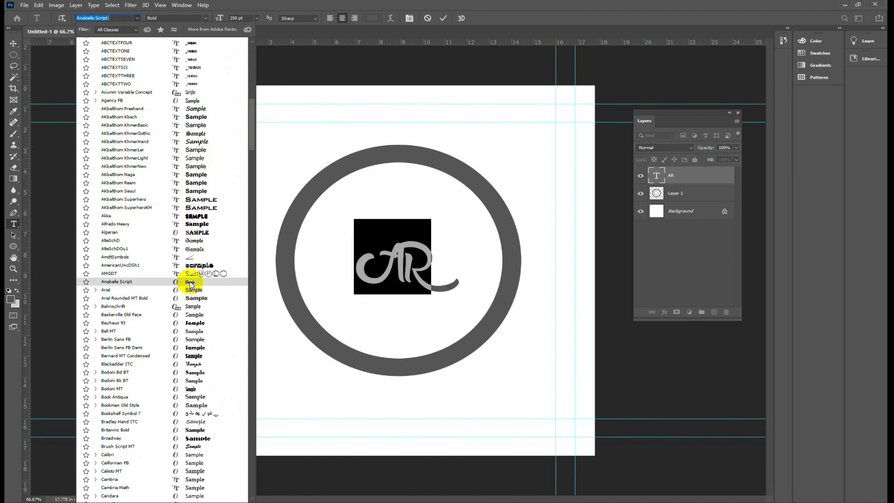
pyautogui.scroll(-1, 190, 285)
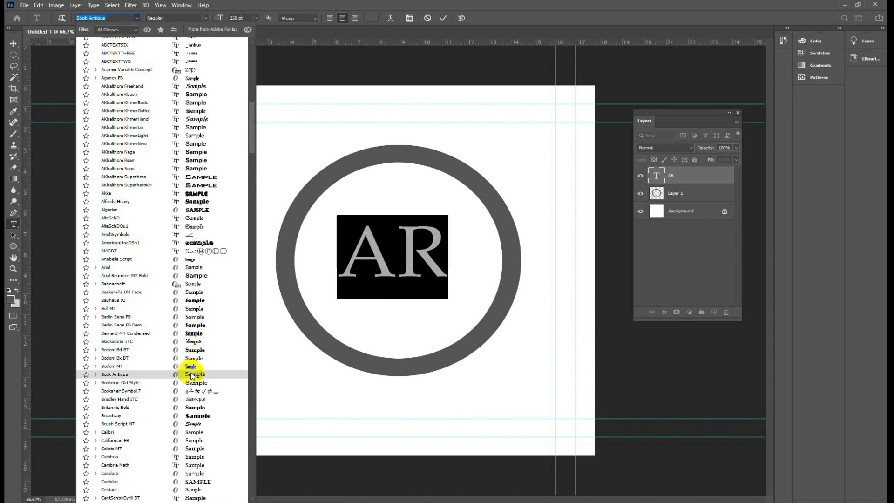
pyautogui.press('Down')
pyautogui.press('Down')
pyautogui.press('Down')
pyautogui.press('Down')
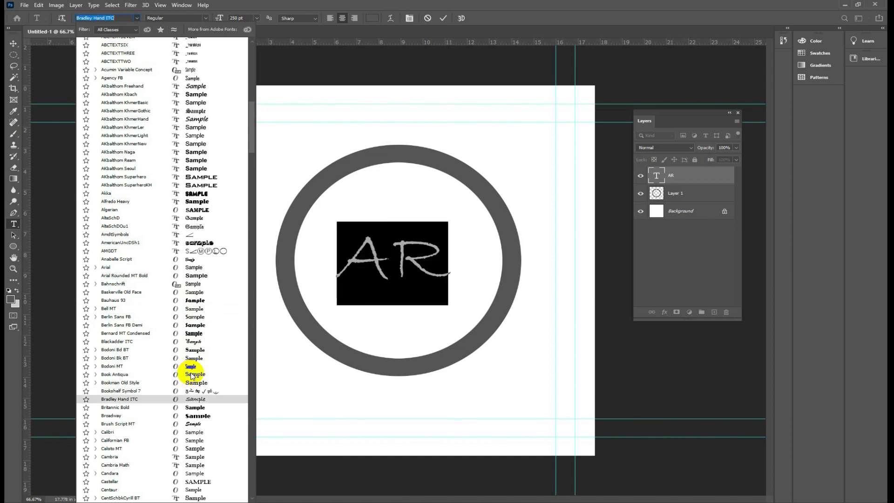
pyautogui.press('Down')
pyautogui.press('Down')
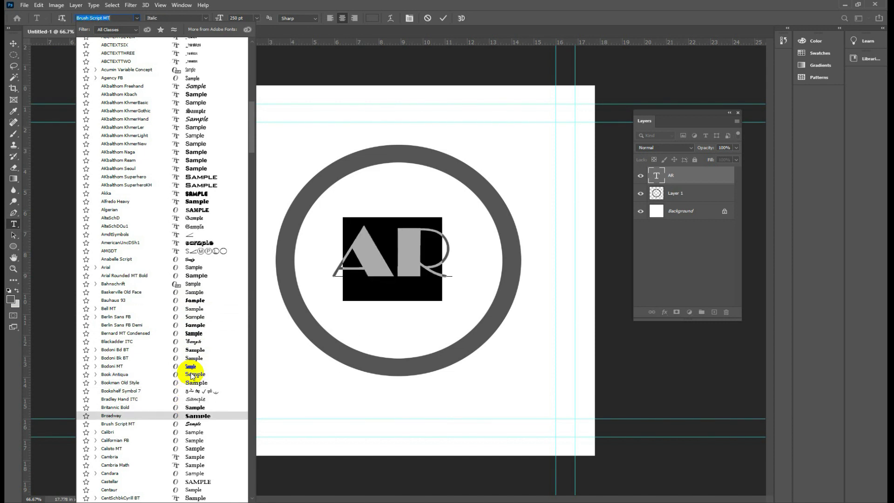
pyautogui.press('Down')
pyautogui.press('Down')
pyautogui.press('Down')
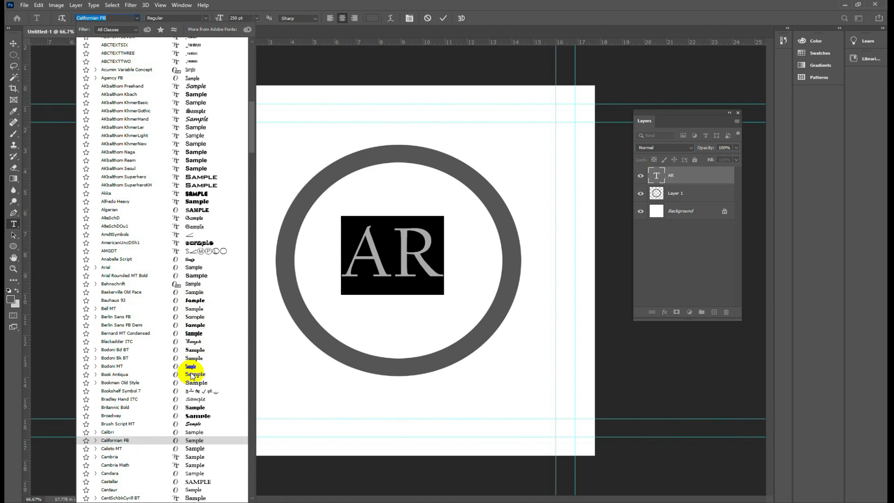
pyautogui.press('Down')
pyautogui.press('Down')
pyautogui.press('Down')
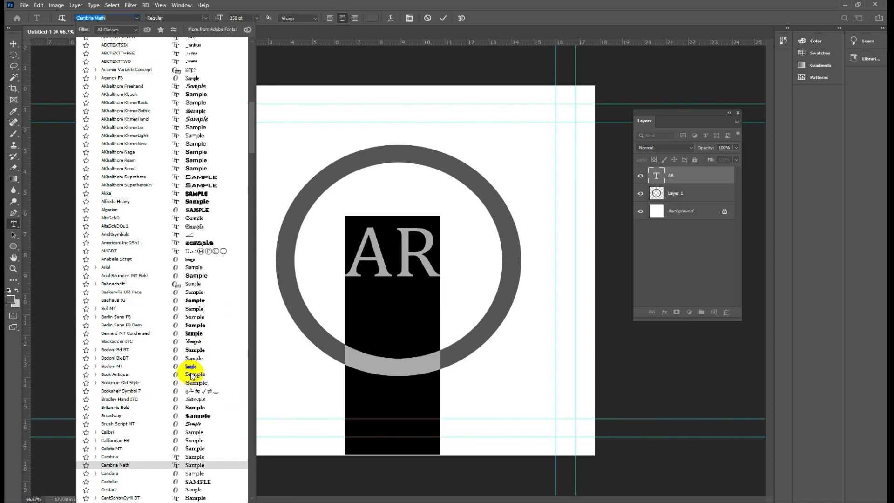
pyautogui.press('Down')
pyautogui.press('Down')
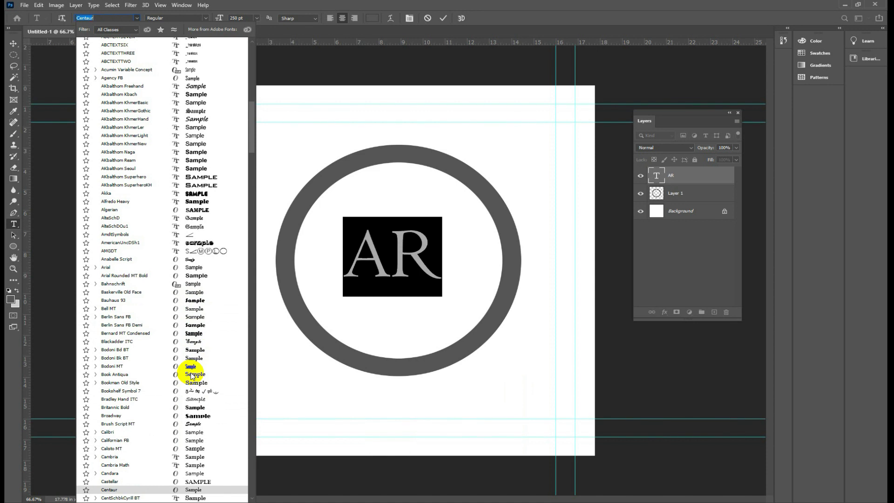
# Preview the fonts from Century through Consolas and Courier New to Eras Demi ITC on the AR text
pyautogui.press('Down')
pyautogui.press('Down')
pyautogui.press('Down')
pyautogui.press('Down')
pyautogui.press('Down')
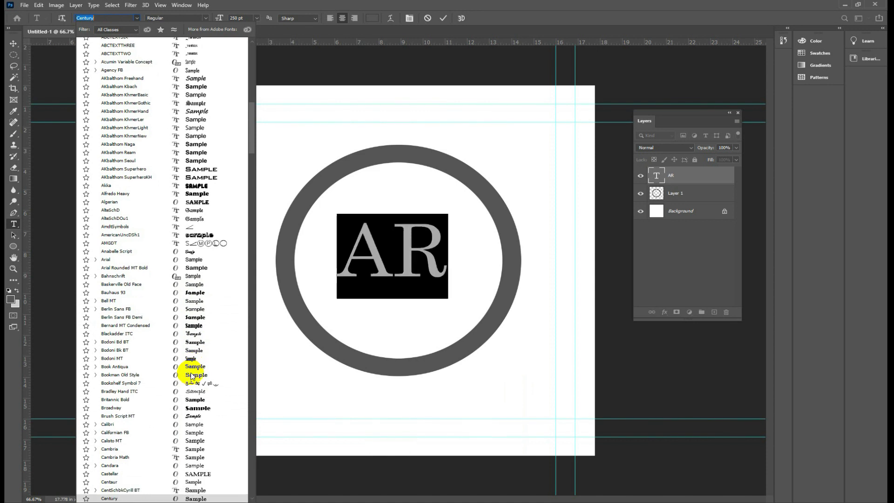
pyautogui.press('Down')
pyautogui.press('Down')
pyautogui.press('Down')
pyautogui.press('Down')
pyautogui.press('Down')
pyautogui.press('Down')
pyautogui.press('Down')
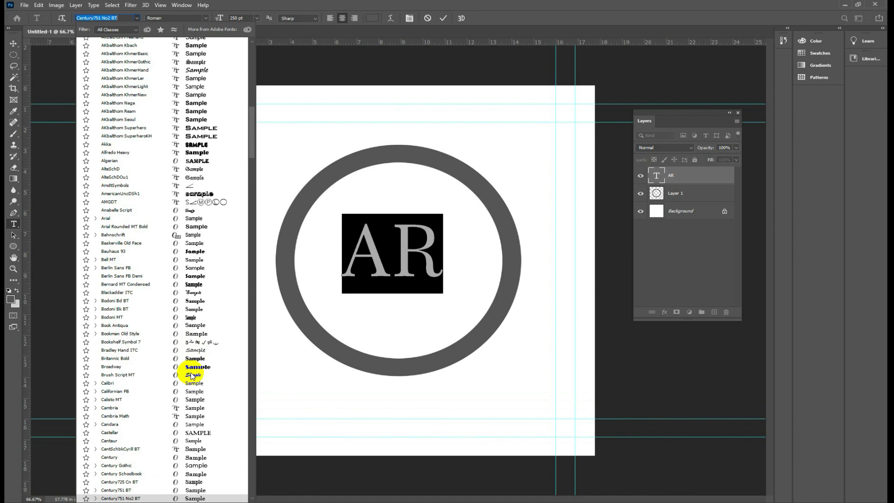
pyautogui.press('Down')
pyautogui.press('Down')
pyautogui.press('Down')
pyautogui.press('Down')
pyautogui.press('Down')
pyautogui.press('Down')
pyautogui.press('Down')
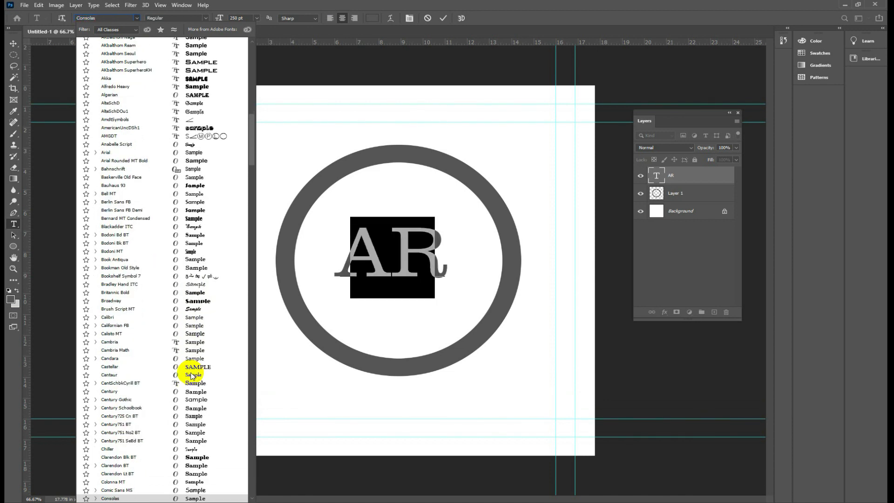
pyautogui.press('Down')
pyautogui.press('Down')
pyautogui.press('Down')
pyautogui.press('Down')
pyautogui.press('Down')
pyautogui.press('Down')
pyautogui.press('Down')
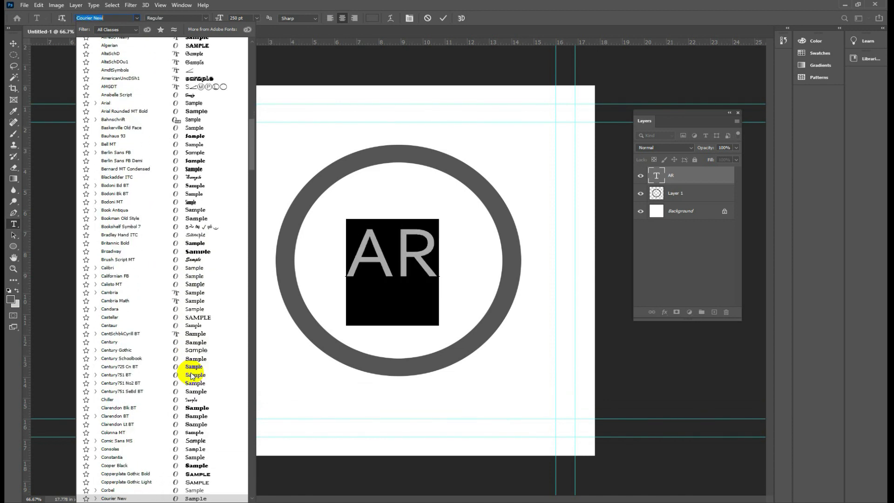
pyautogui.press('Down')
pyautogui.press('Down')
pyautogui.press('Down')
pyautogui.press('Down')
pyautogui.press('Down')
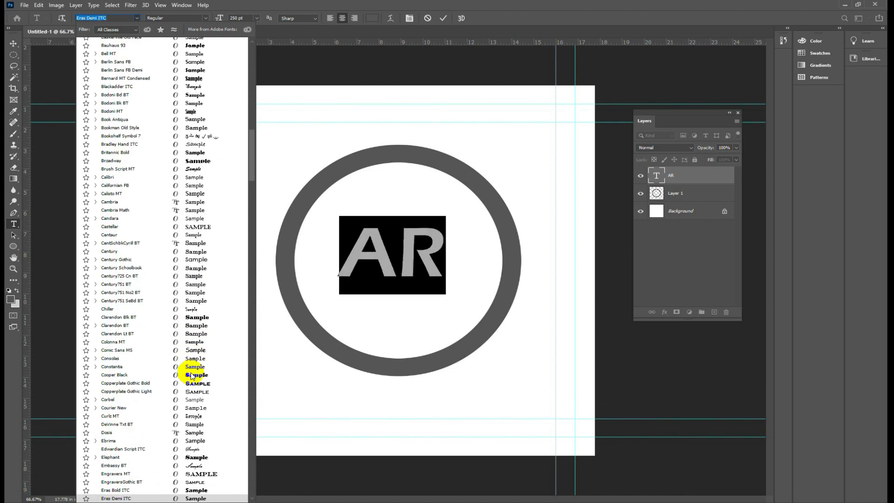
# Preview the fonts from Corbel through Franklin Gothic Medium Cond, Freestyle Script and Georgia to Gill Sans Ultra Bold on the AR text
pyautogui.click(177, 400)
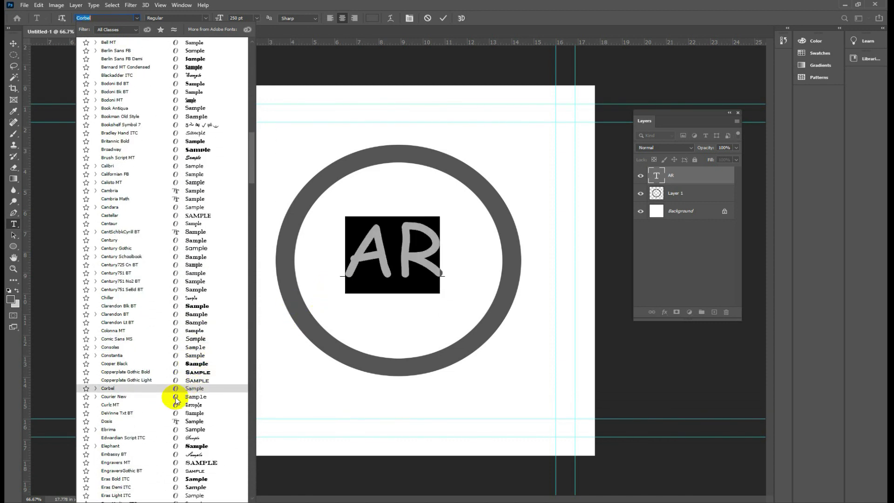
pyautogui.scroll(-3, 177, 399)
pyautogui.scroll(-2, 166, 413)
pyautogui.click(172, 418)
pyautogui.scroll(-5, 172, 424)
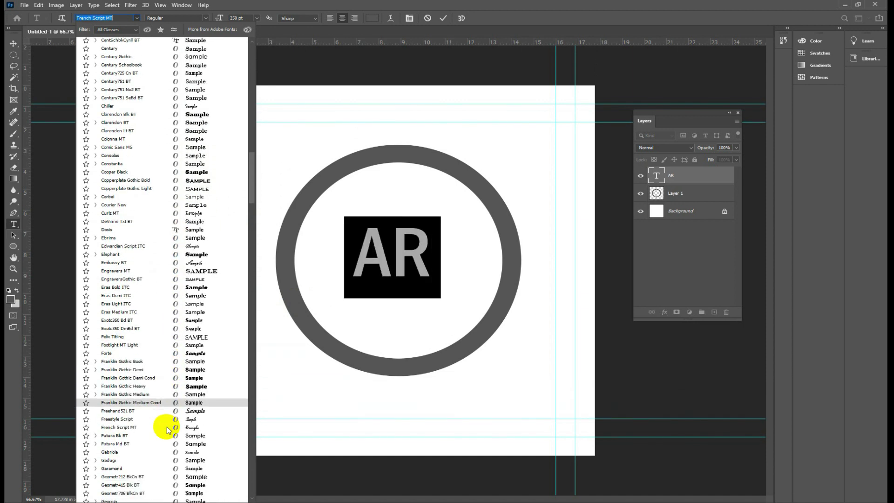
pyautogui.click(173, 419)
pyautogui.scroll(-3, 177, 423)
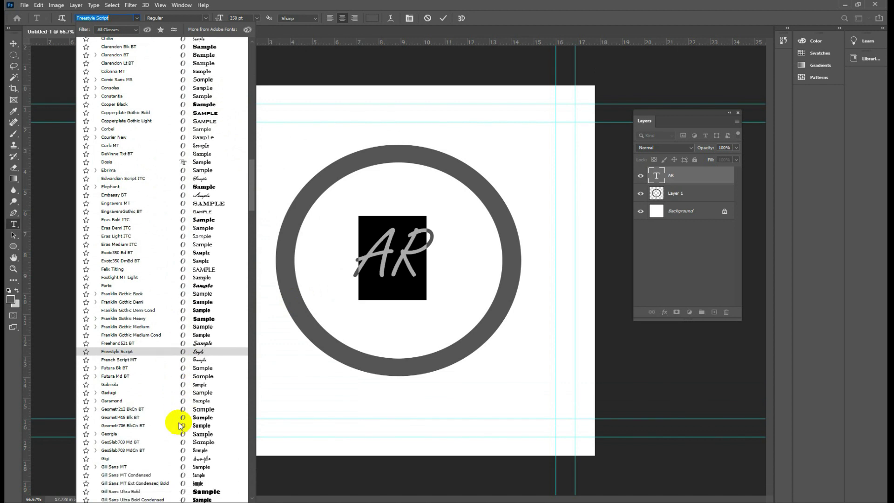
pyautogui.scroll(-3, 194, 442)
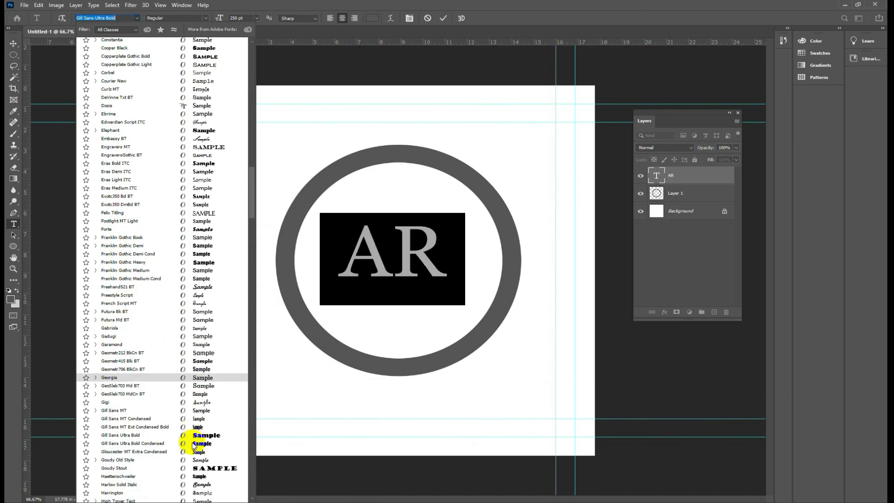
# Preview the fonts from Harlow Solid Italic through Humnst777 Blk BT, Impact and Javanese Text to Khmer Kep on the AR text
pyautogui.scroll(-2, 194, 447)
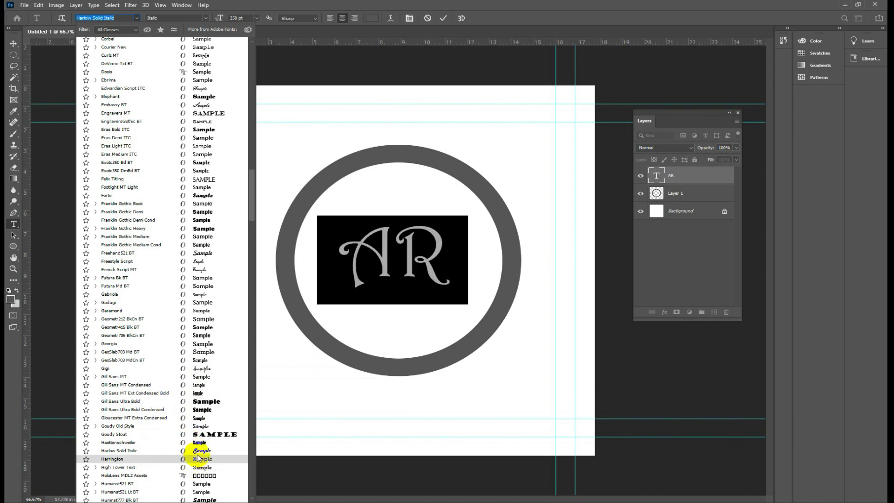
pyautogui.scroll(-1, 198, 458)
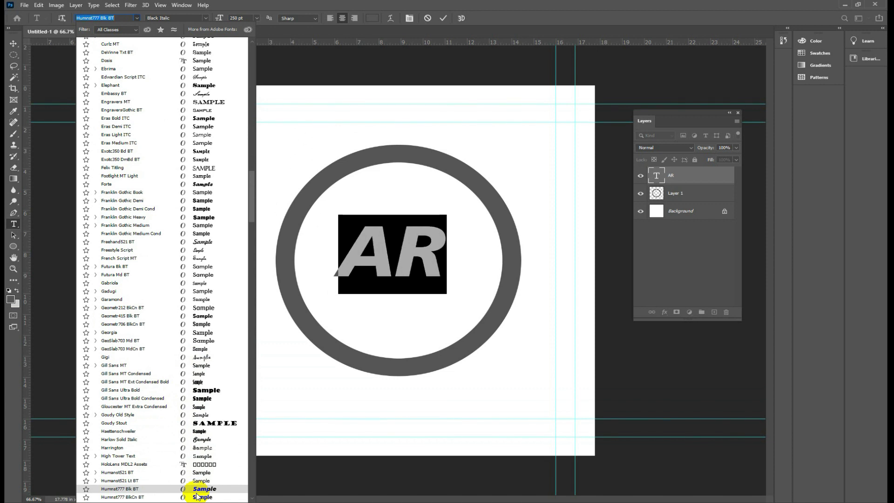
pyautogui.scroll(-1, 198, 497)
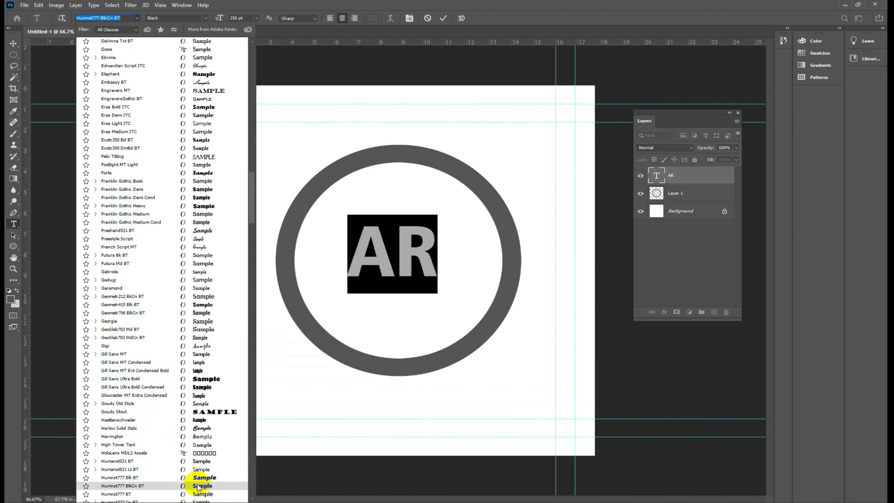
pyautogui.scroll(-3, 197, 494)
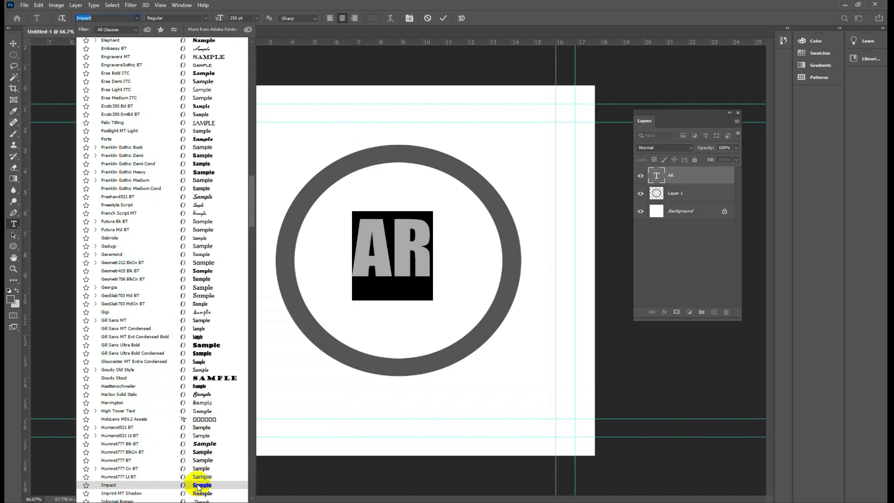
pyautogui.scroll(-6, 197, 487)
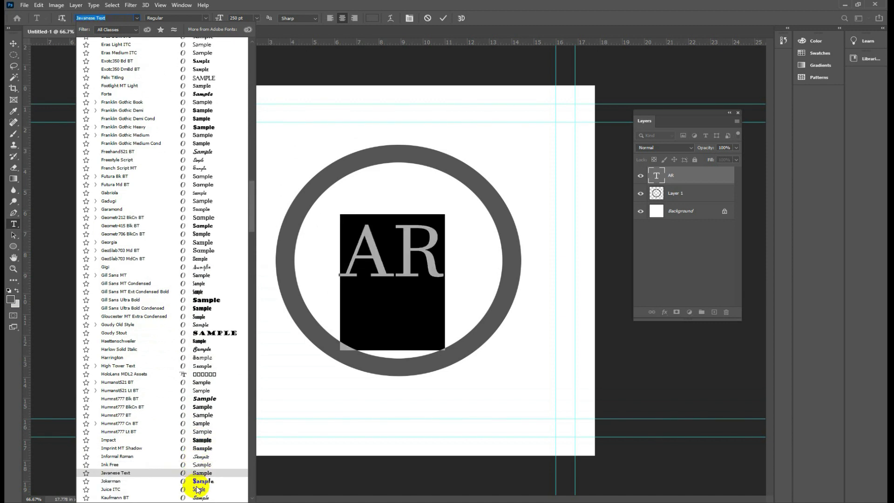
pyautogui.scroll(-10, 196, 489)
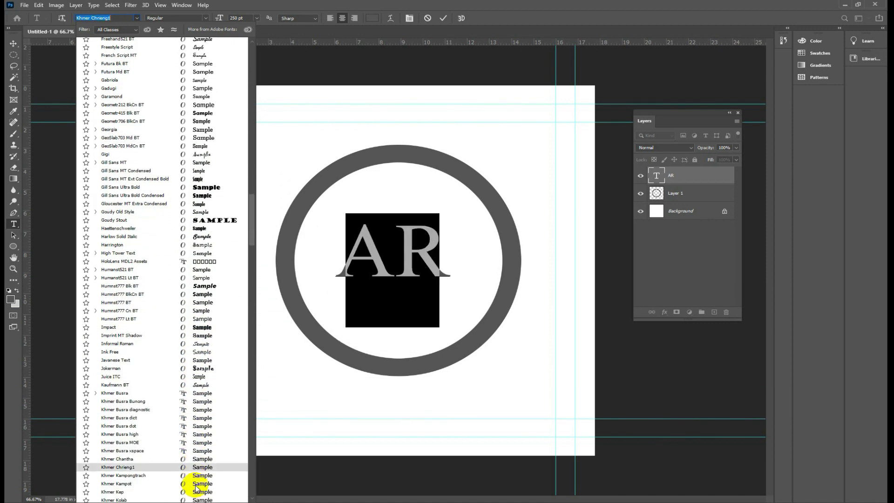
pyautogui.scroll(-3, 198, 481)
pyautogui.scroll(-2, 236, 280)
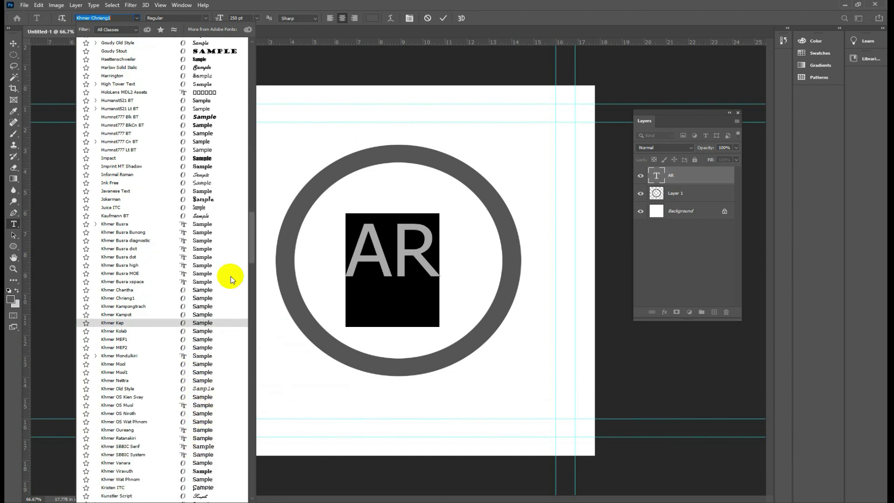
# Preview the fonts from Lucida Calligraphy through Mistral, Myriad Pro and Oswald to Poor Richard on the AR text
pyautogui.moveTo(249, 236); pyautogui.dragTo(249, 281)
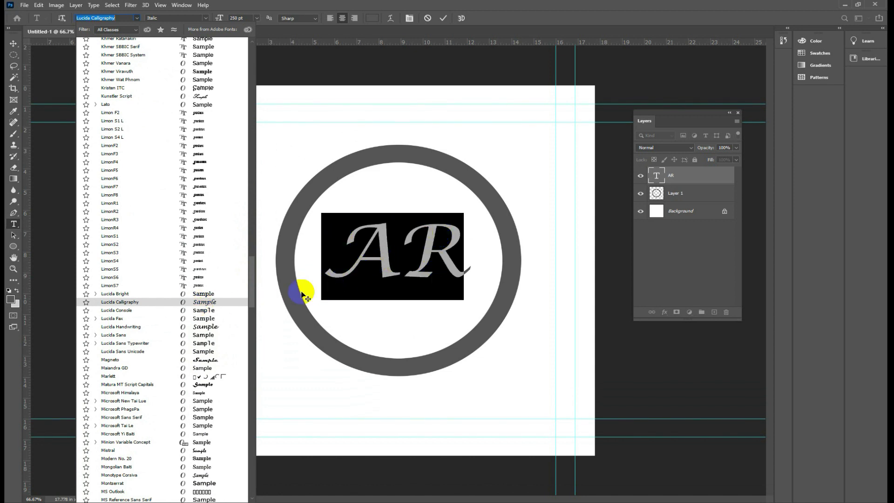
pyautogui.scroll(-1, 199, 399)
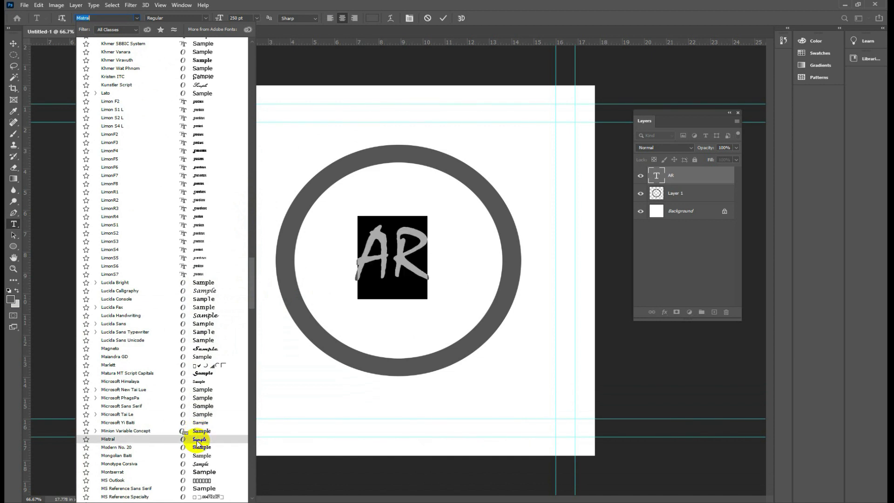
pyautogui.scroll(-5, 198, 444)
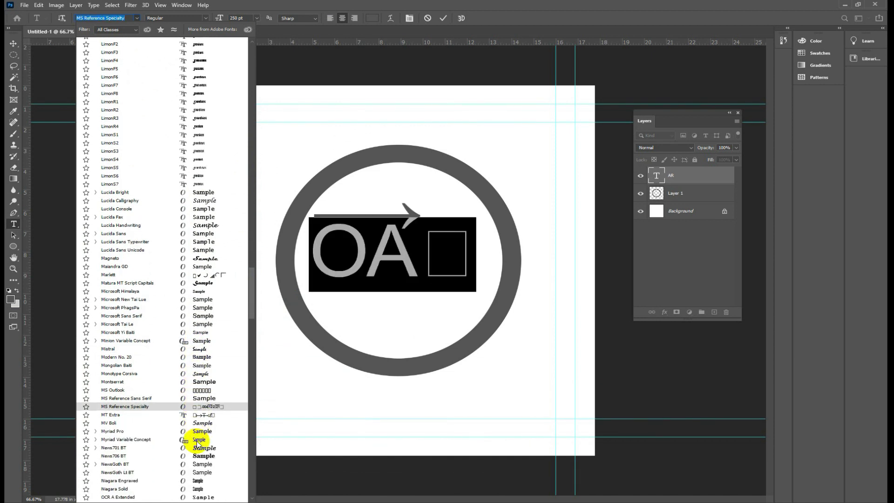
pyautogui.scroll(-1, 206, 367)
pyautogui.scroll(-3, 206, 368)
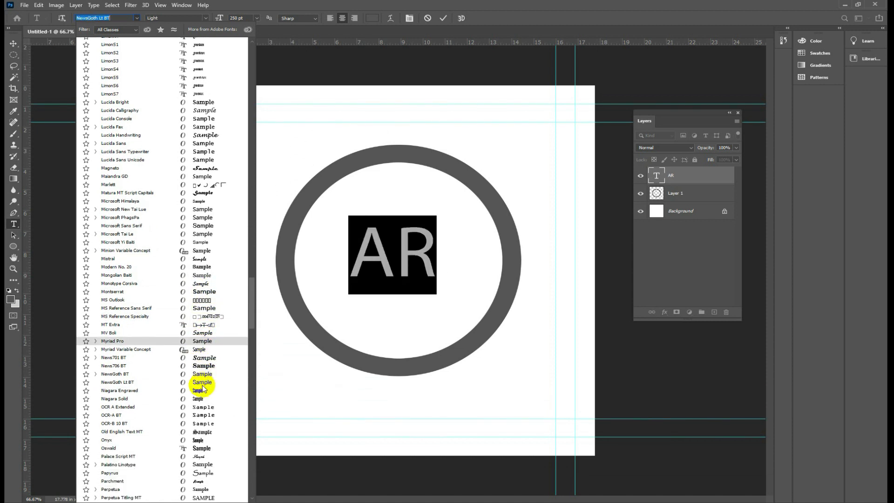
pyautogui.scroll(-1, 216, 373)
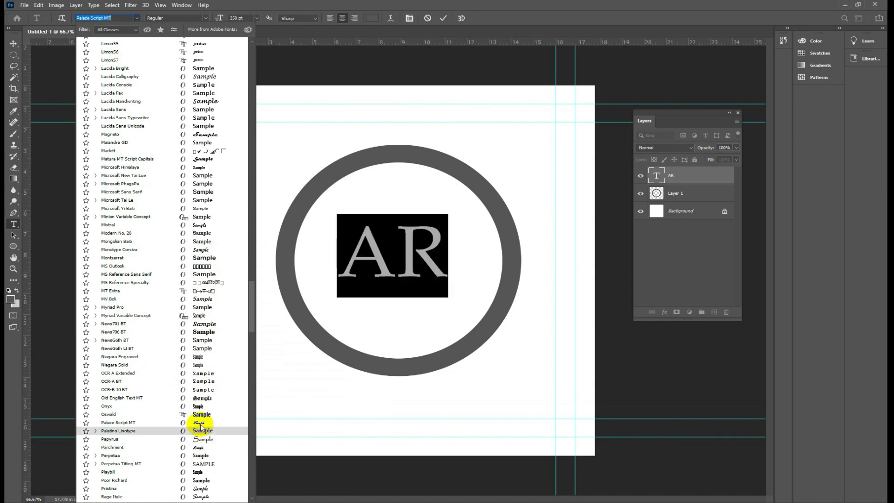
pyautogui.scroll(-3, 203, 415)
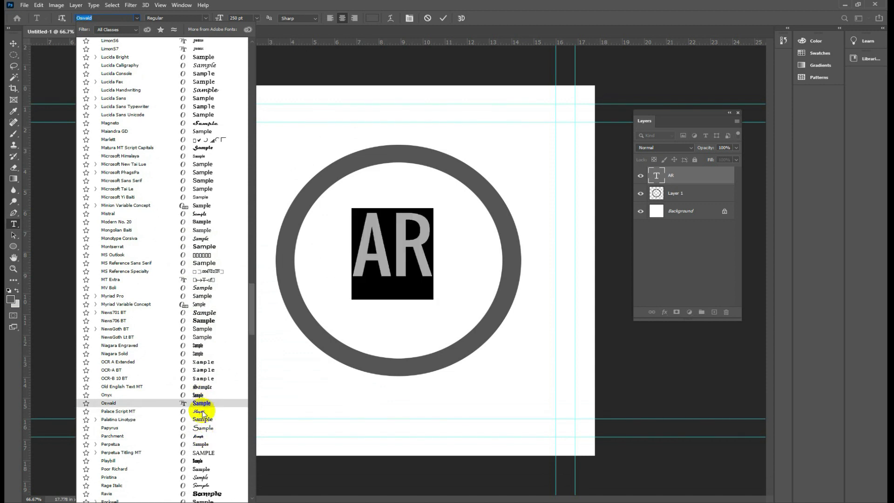
pyautogui.scroll(-1, 202, 415)
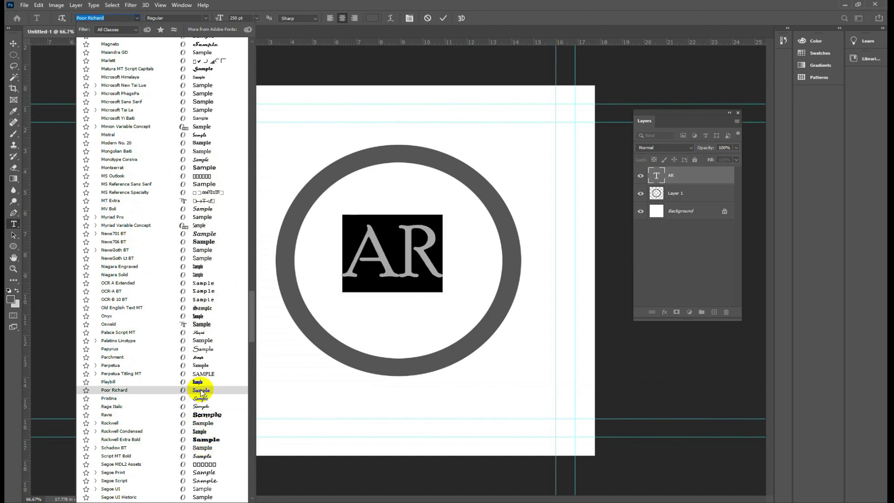
# Preview Segoe Script and the Sekmeas fonts, including Sekmeas07i and Sekmeas08, on the AR text
pyautogui.scroll(-2, 200, 405)
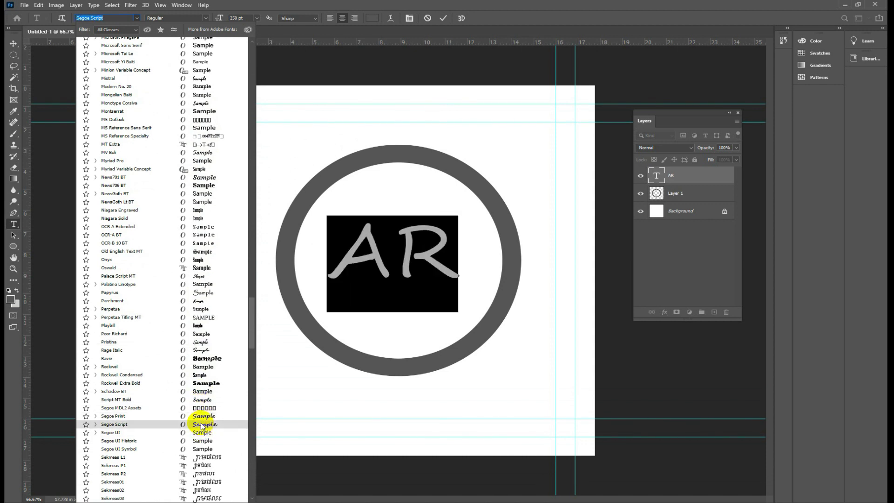
pyautogui.scroll(-2, 201, 427)
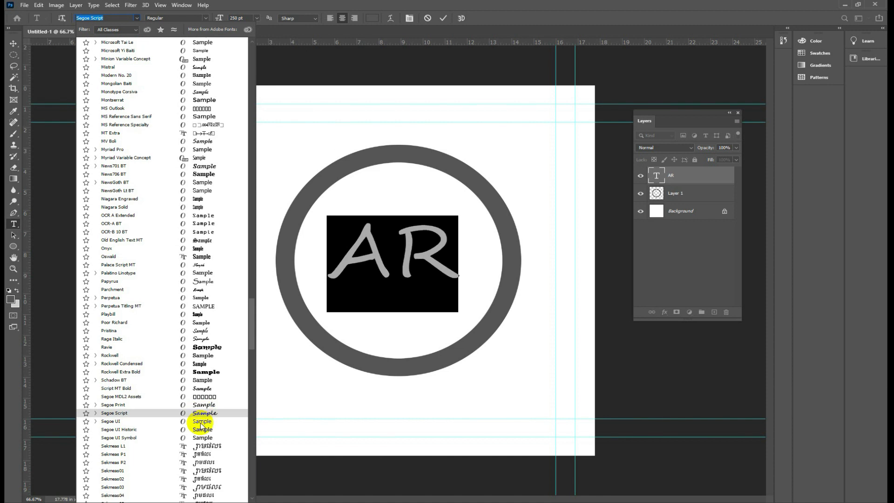
pyautogui.scroll(-2, 206, 454)
pyautogui.scroll(-2, 207, 457)
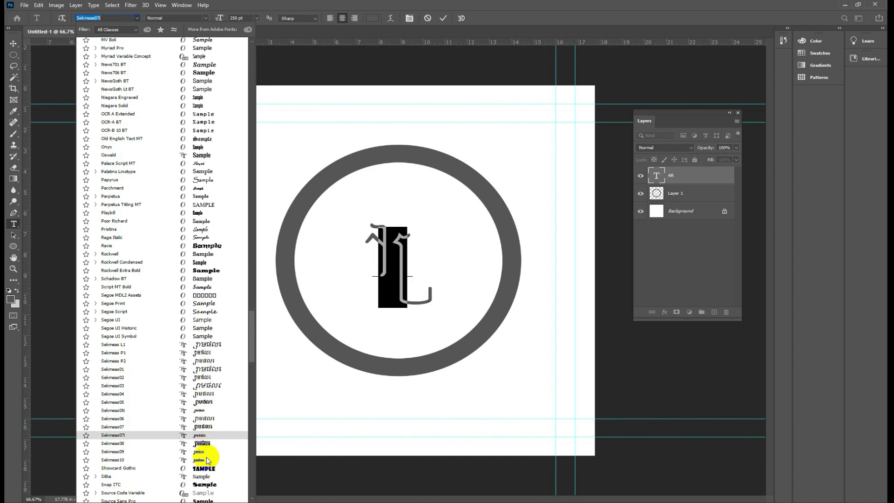
pyautogui.press('Up')
pyautogui.press('Up')
pyautogui.press('Up')
pyautogui.press('Up')
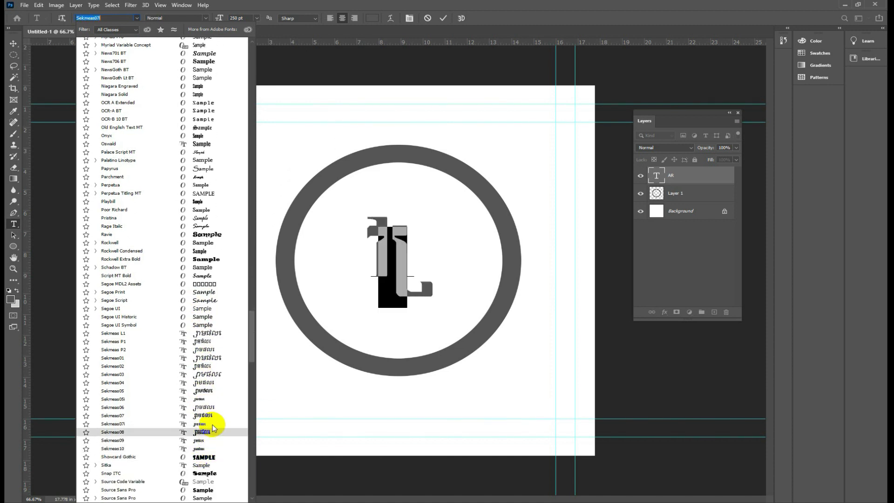
# Preview the fonts from Swis721 Hv BT through Sylfaen, Times New Roman and Viner Hand ITC to Webdings on the AR text
pyautogui.scroll(-2, 214, 429)
pyautogui.scroll(-4, 213, 428)
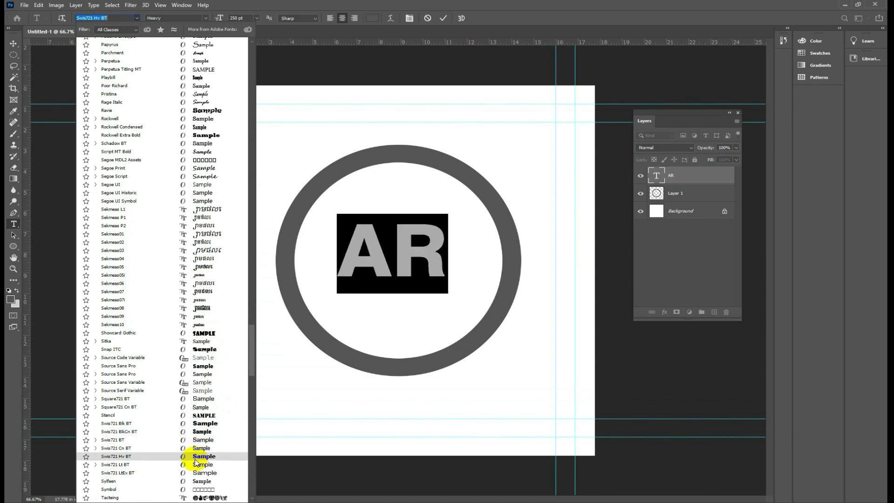
pyautogui.scroll(-1, 196, 461)
pyautogui.scroll(-3, 195, 462)
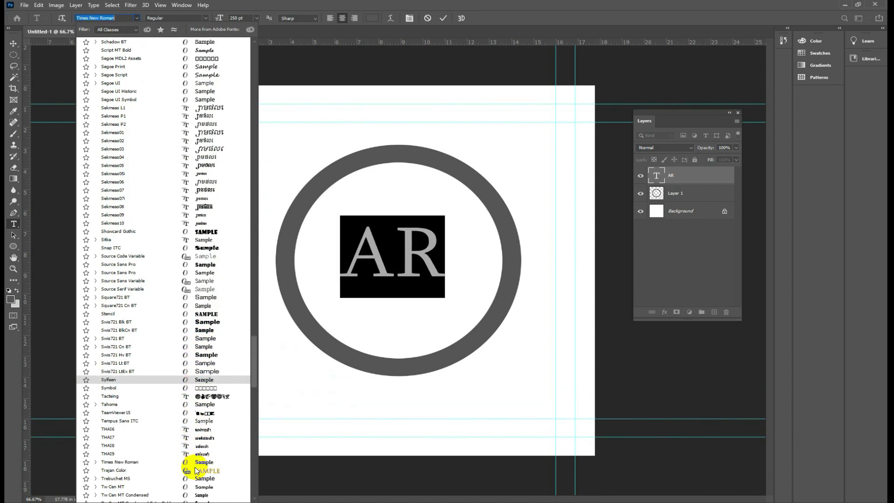
pyautogui.scroll(-3, 195, 468)
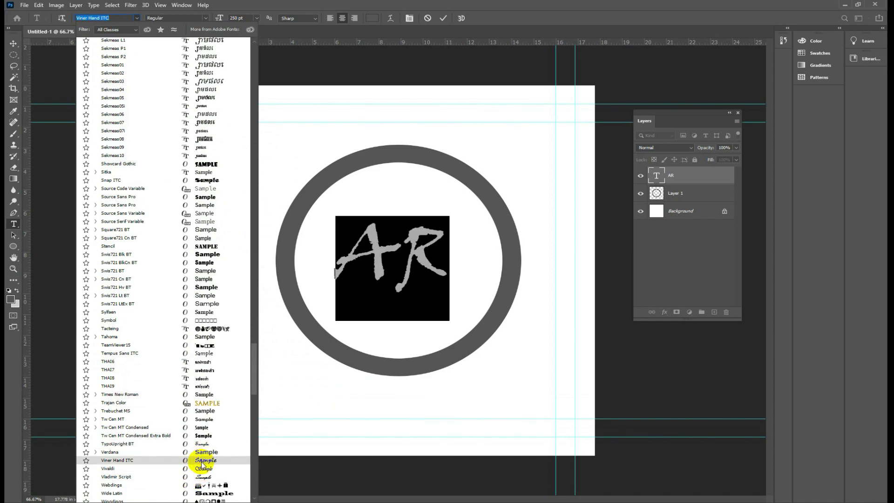
pyautogui.scroll(-2, 201, 463)
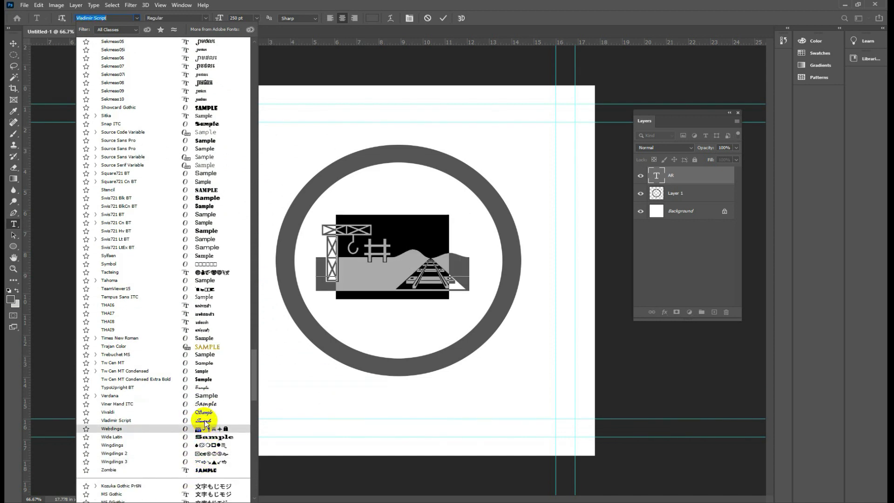
# Preview the non-Latin fonts from MS UI Gothic through Andalus and Freehand to Noto Sans Sinhala on the AR text
pyautogui.scroll(-6, 203, 452)
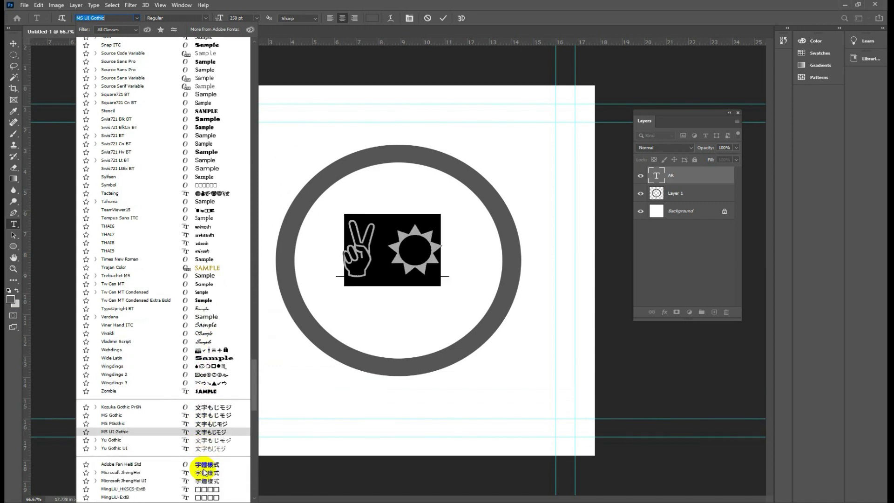
pyautogui.scroll(-8, 204, 472)
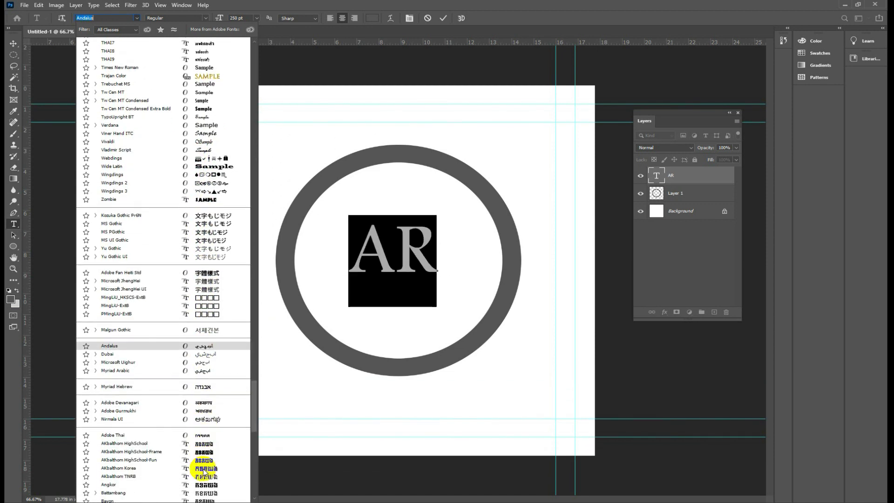
pyautogui.scroll(-8, 205, 466)
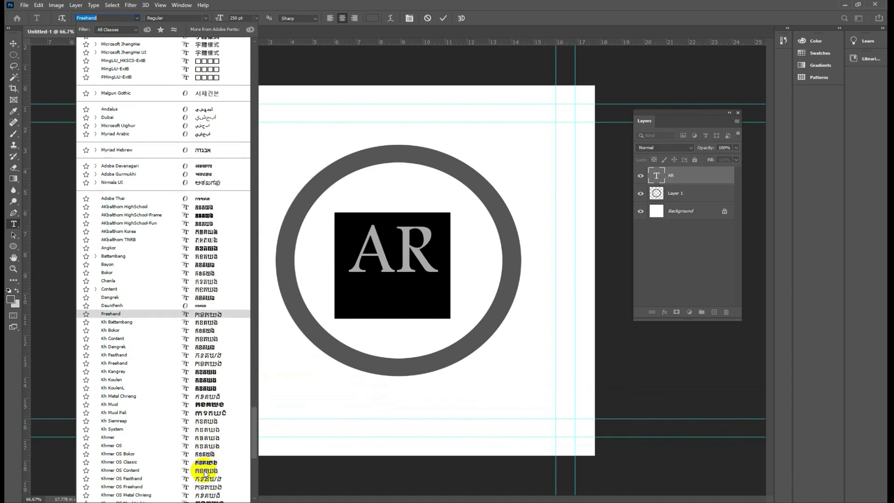
pyautogui.moveTo(253, 434); pyautogui.dragTo(249, 474)
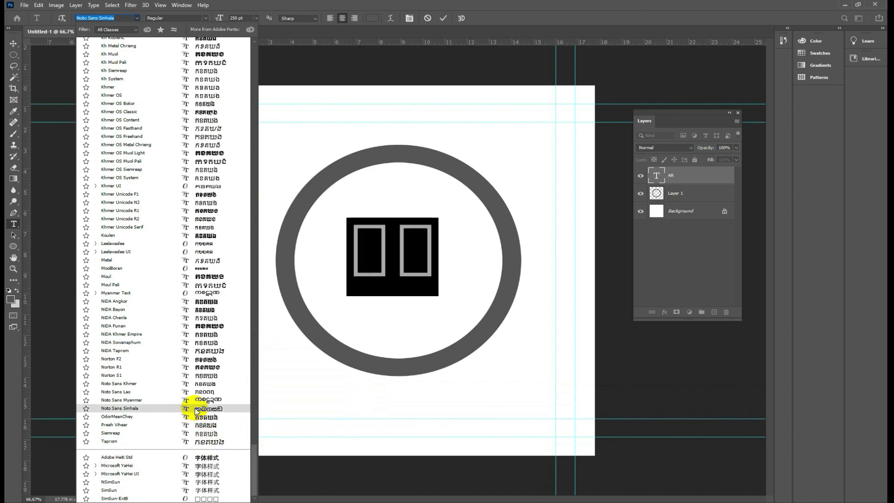
# Preview the fonts from Siemreap back through Snap ITC, Swis721 Blk BT, Perpetua Titling MT and Oswald to OCR-B 10 BT on the AR text
pyautogui.moveTo(252, 442); pyautogui.dragTo(249, 375)
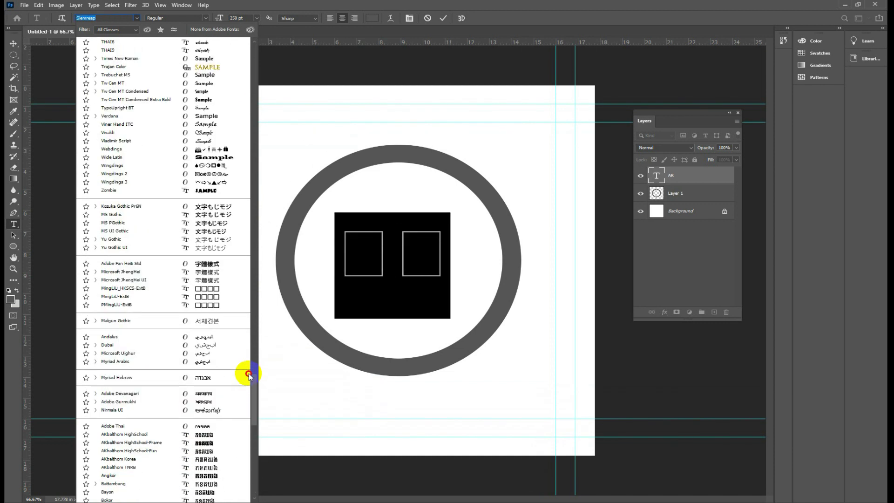
pyautogui.scroll(10, 242, 356)
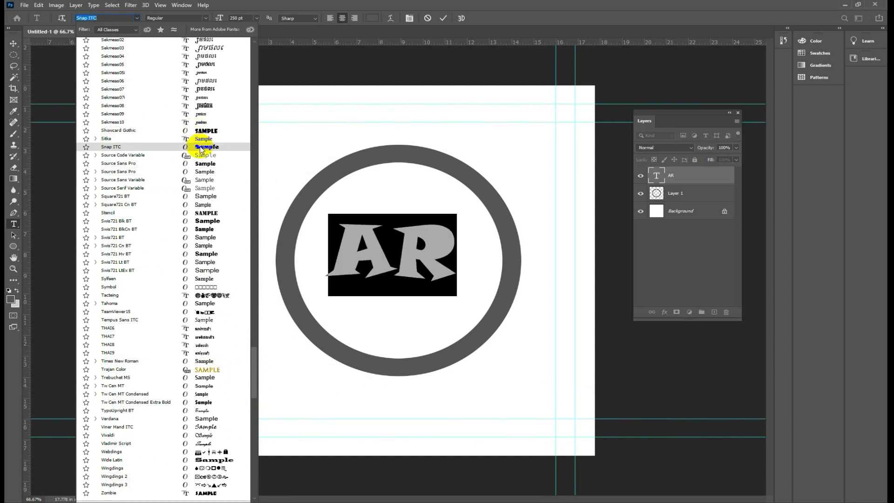
pyautogui.scroll(2, 201, 148)
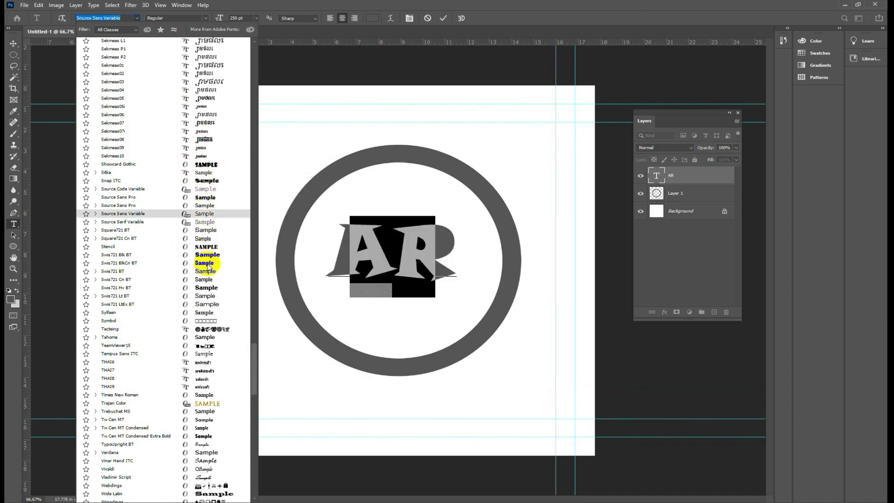
pyautogui.scroll(8, 204, 253)
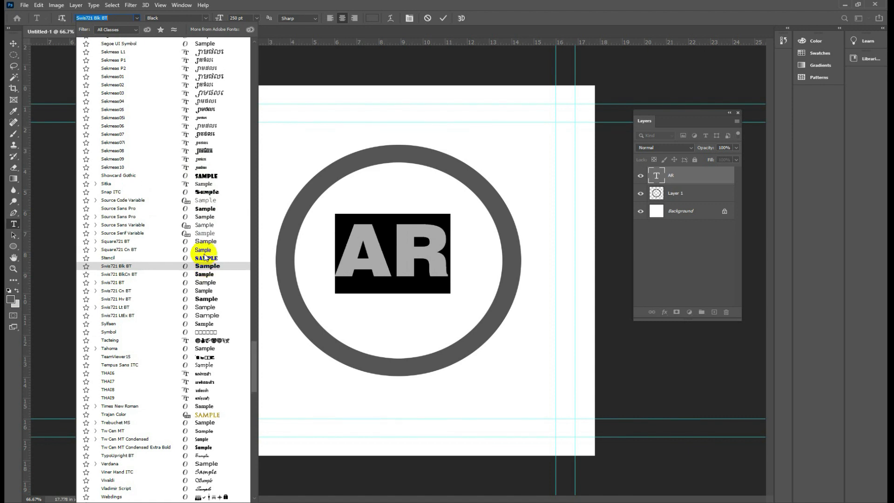
pyautogui.scroll(1, 205, 256)
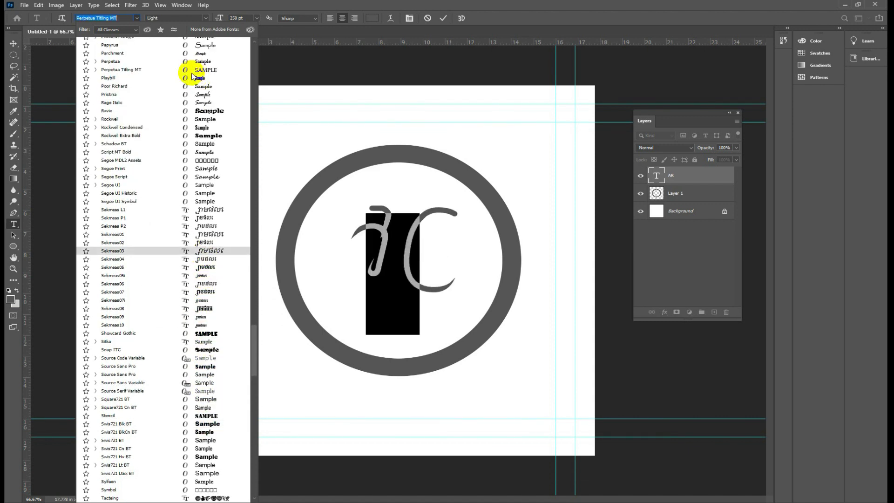
pyautogui.scroll(3, 204, 139)
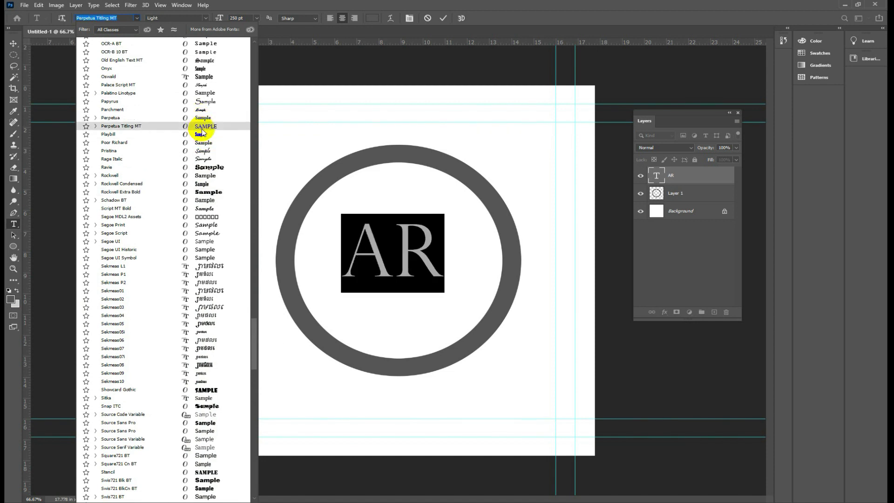
pyautogui.scroll(2, 204, 121)
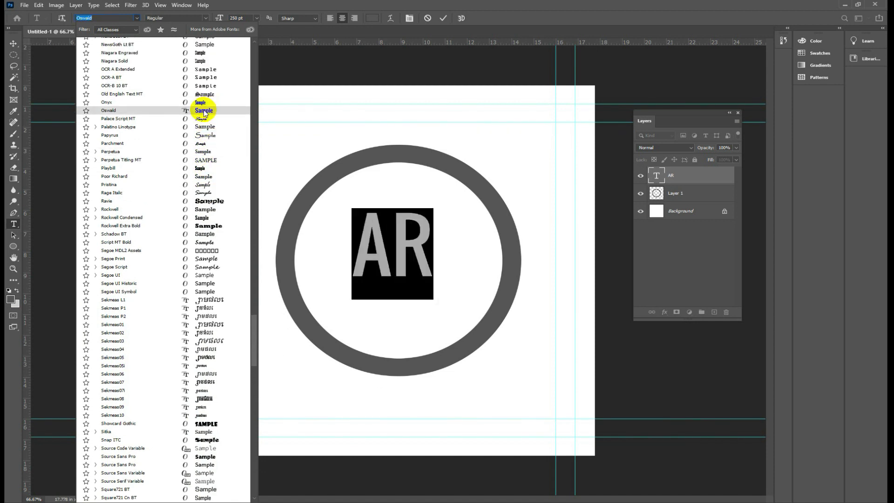
pyautogui.scroll(3, 204, 114)
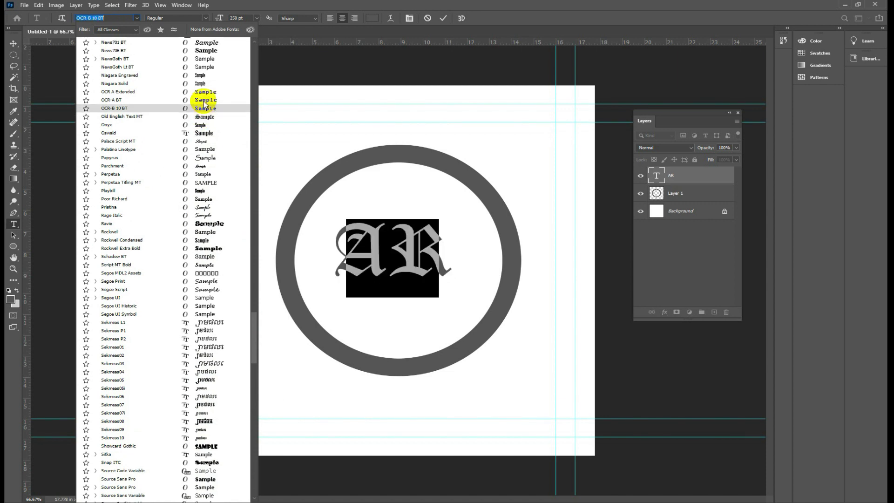
# Preview the fonts from News706 BT back through MV Boli, Montserrat and Minion Variable Concept to Matura MT Script Capitals on the AR text
pyautogui.scroll(1, 204, 105)
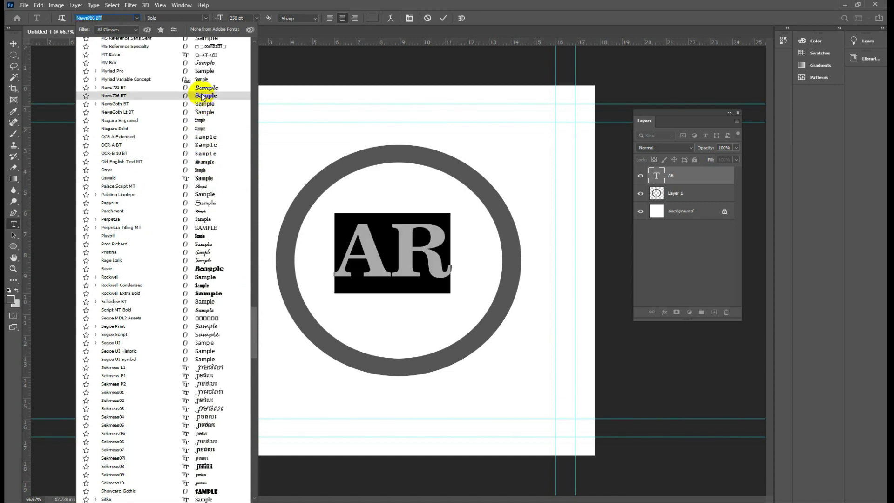
pyautogui.scroll(1, 205, 90)
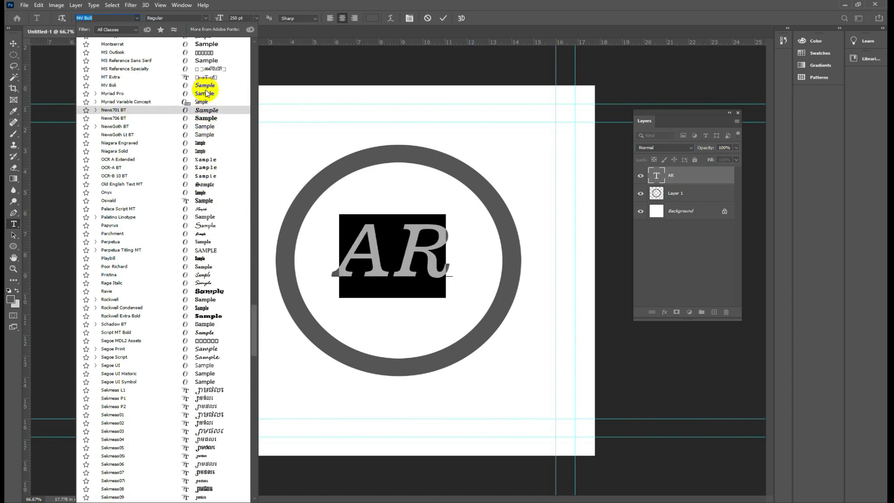
pyautogui.scroll(2, 207, 90)
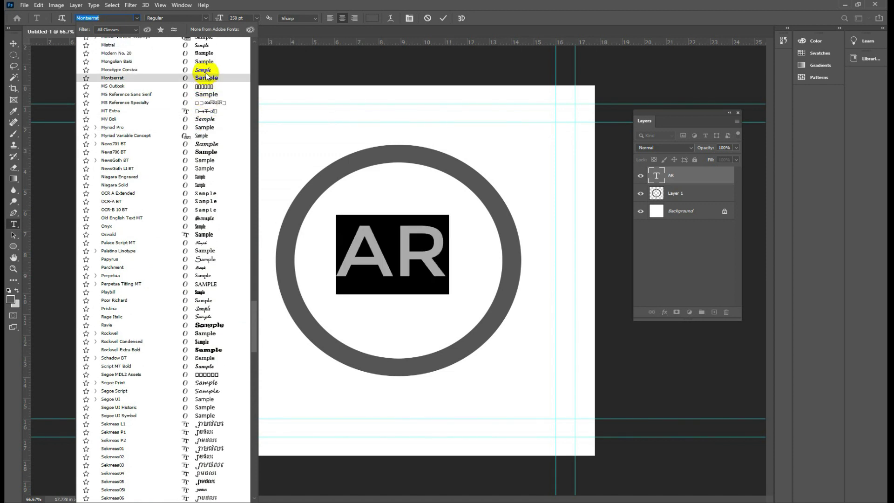
pyautogui.scroll(2, 207, 77)
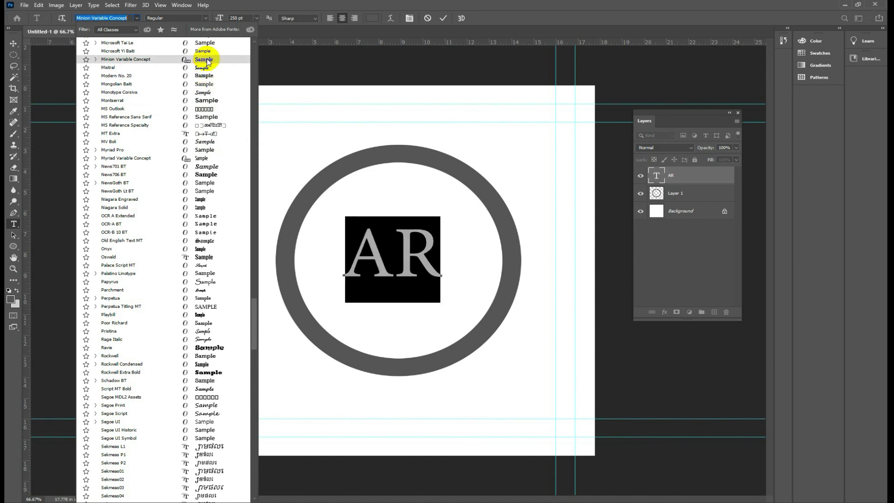
pyautogui.scroll(3, 208, 63)
pyautogui.scroll(2, 208, 70)
pyautogui.scroll(1, 209, 70)
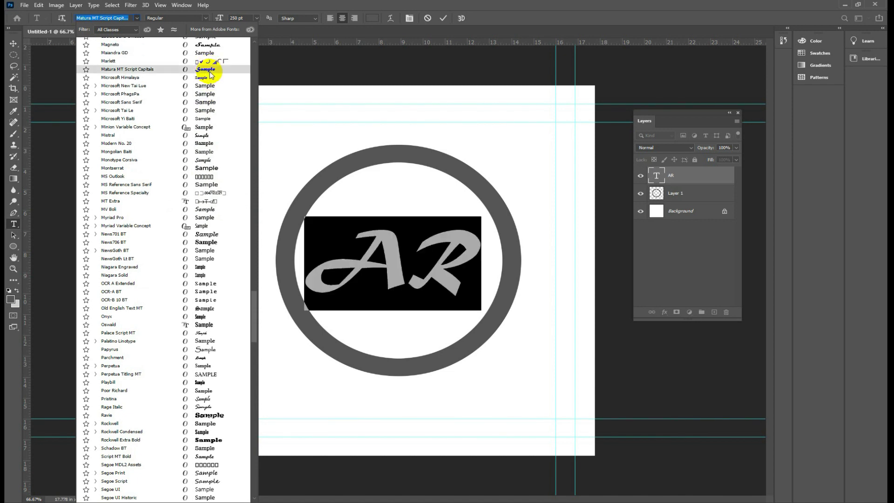
# Preview the fonts from Lucida Handwriting back through Lucida Calligraphy, Lucida Bright and LimonS6 to Khmer Nettra and Khmer MEF2 on the AR text
pyautogui.scroll(4, 208, 74)
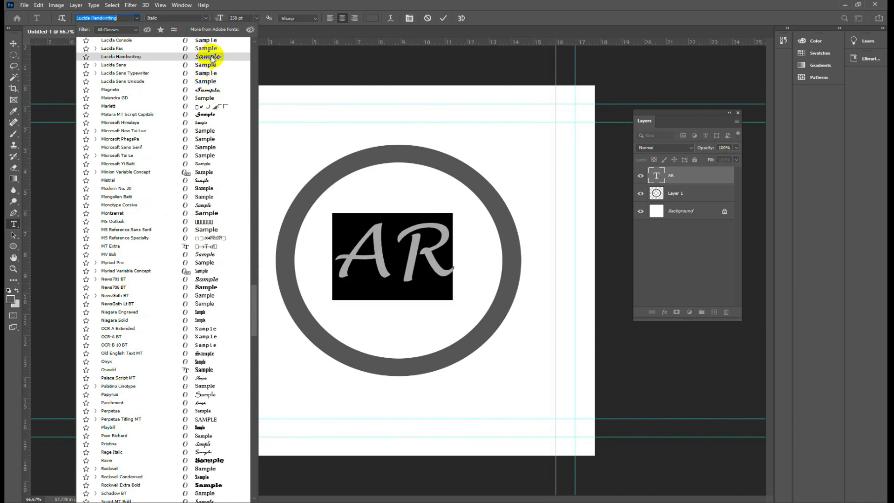
pyautogui.scroll(1, 211, 58)
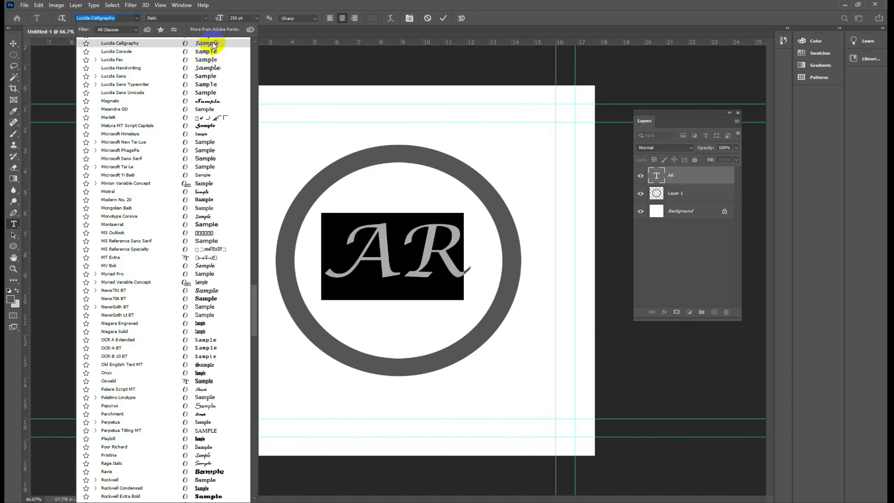
pyautogui.scroll(2, 212, 46)
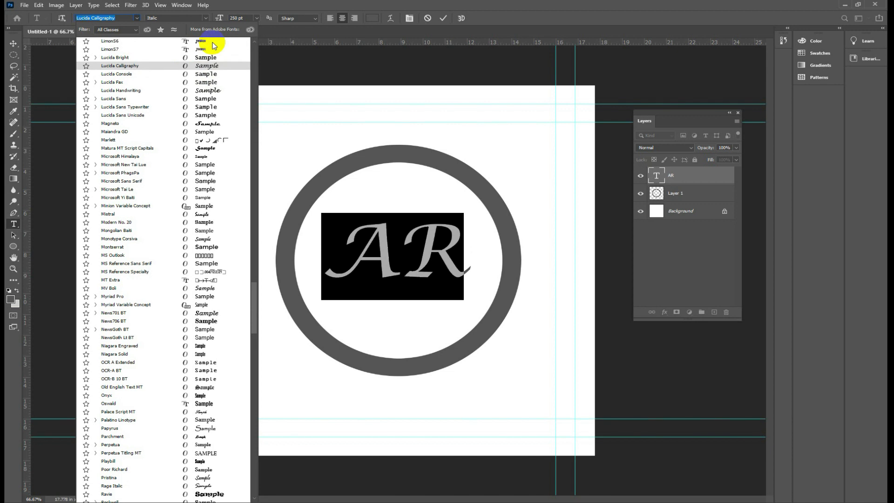
pyautogui.scroll(3, 210, 60)
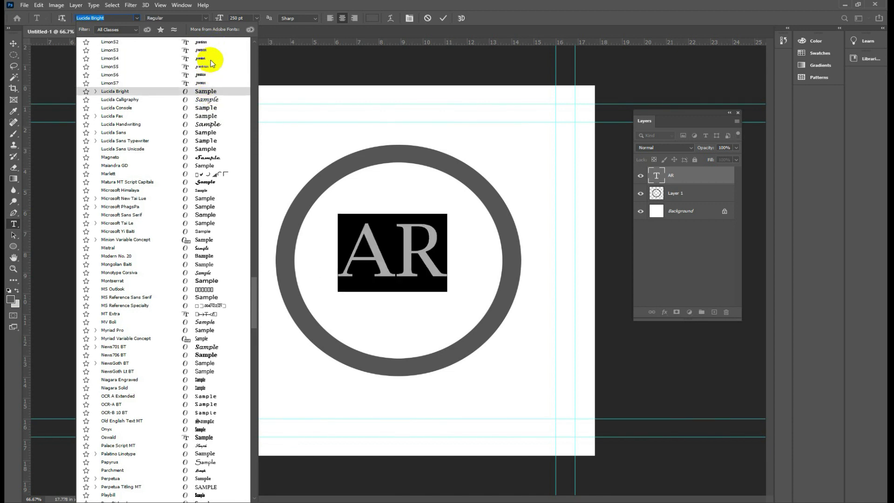
pyautogui.scroll(10, 200, 89)
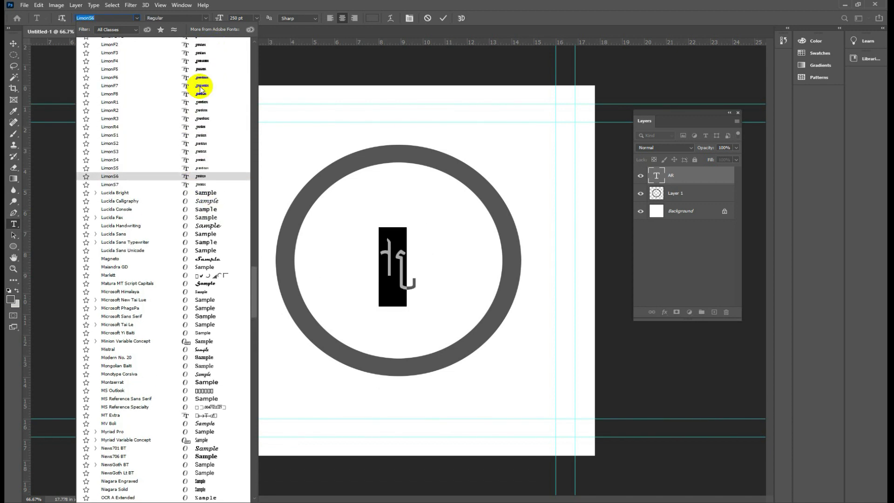
pyautogui.scroll(1, 192, 148)
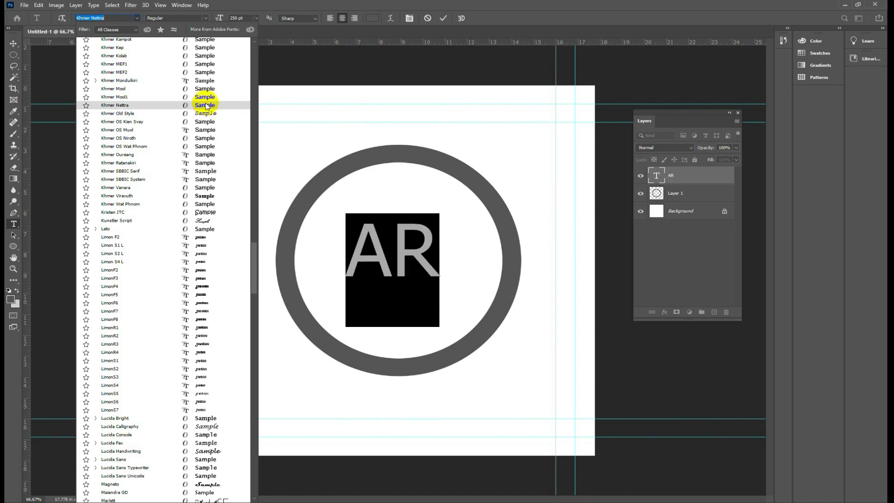
pyautogui.scroll(2, 208, 76)
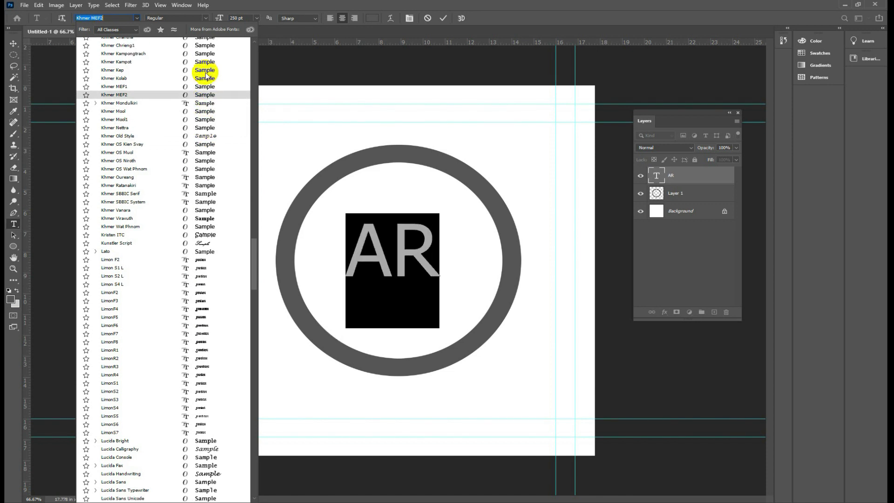
pyautogui.scroll(5, 206, 76)
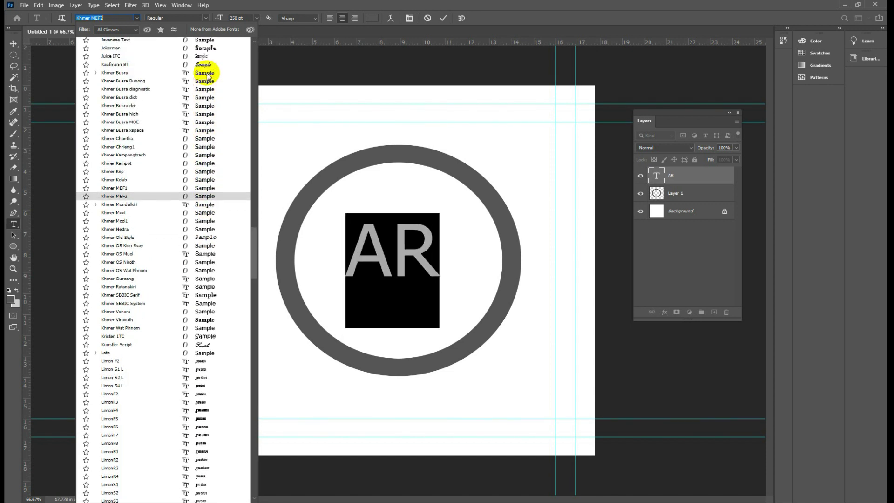
# Set the AR text's font to Humnst777 Blk BT
pyautogui.moveTo(254, 257); pyautogui.dragTo(254, 232)
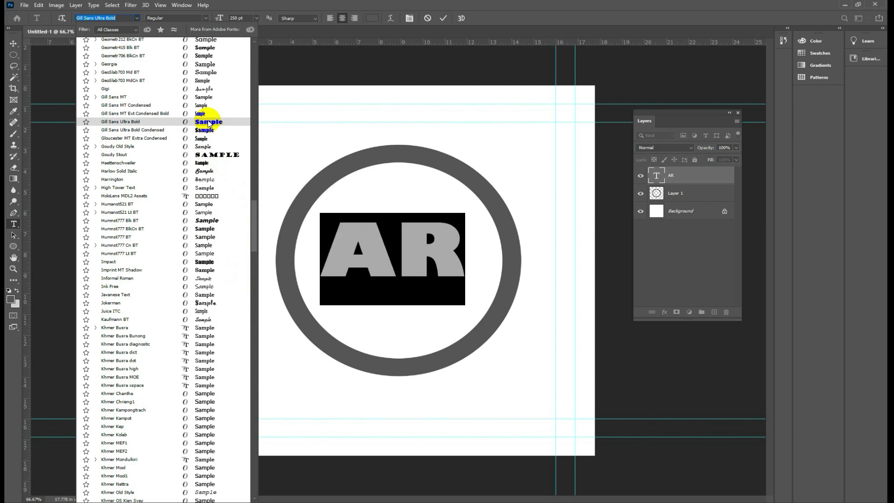
pyautogui.click(207, 221)
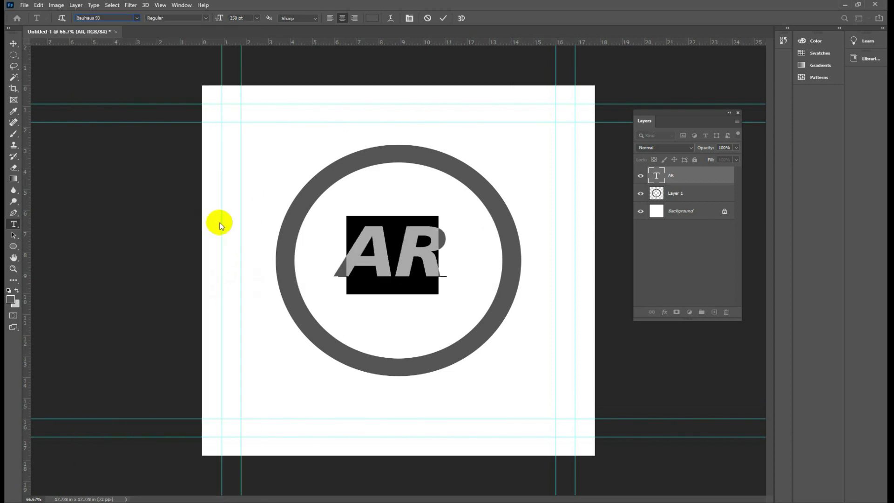
pyautogui.click(400, 259)
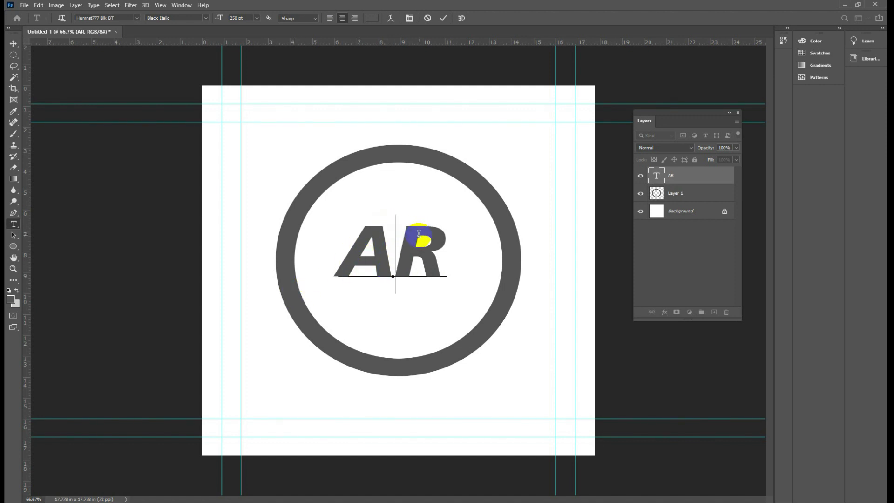
# Compare the recently used fonts, including Rockwell Extra Bold, on the AR text and keep Humnst777 Blk BT in Black Italic
pyautogui.moveTo(360, 247); pyautogui.dragTo(431, 250)
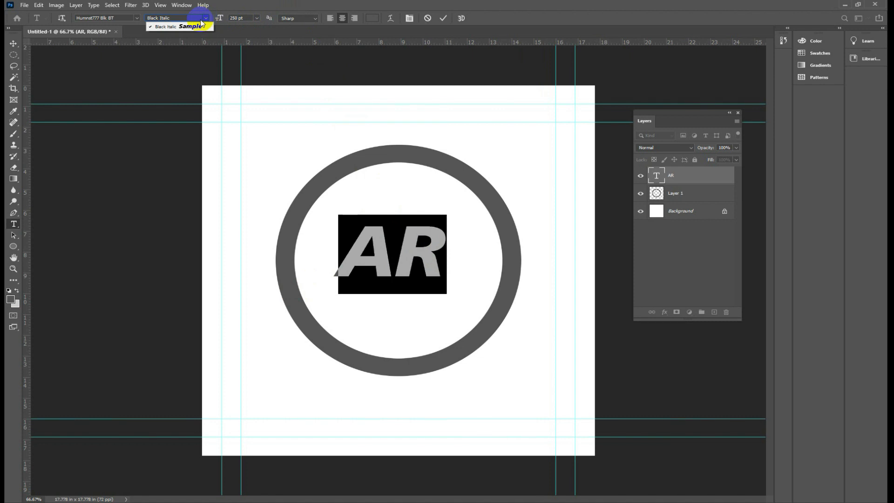
pyautogui.click(172, 26)
pyautogui.click(118, 19)
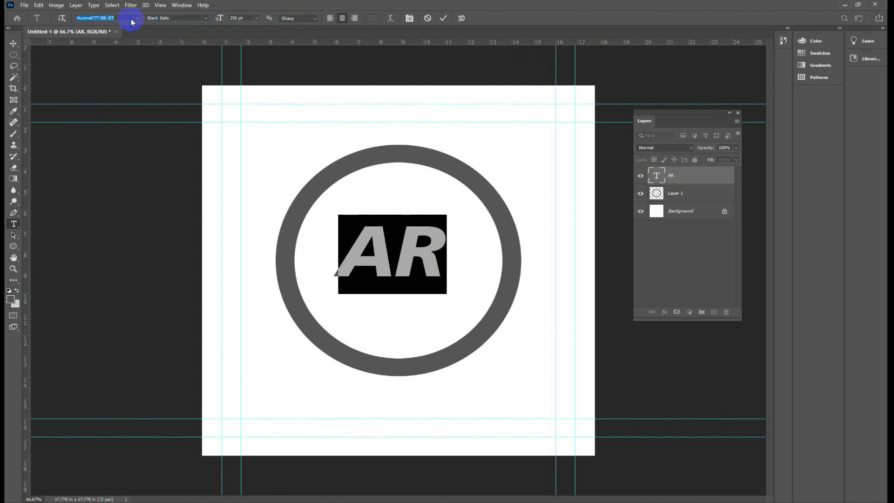
pyautogui.click(137, 19)
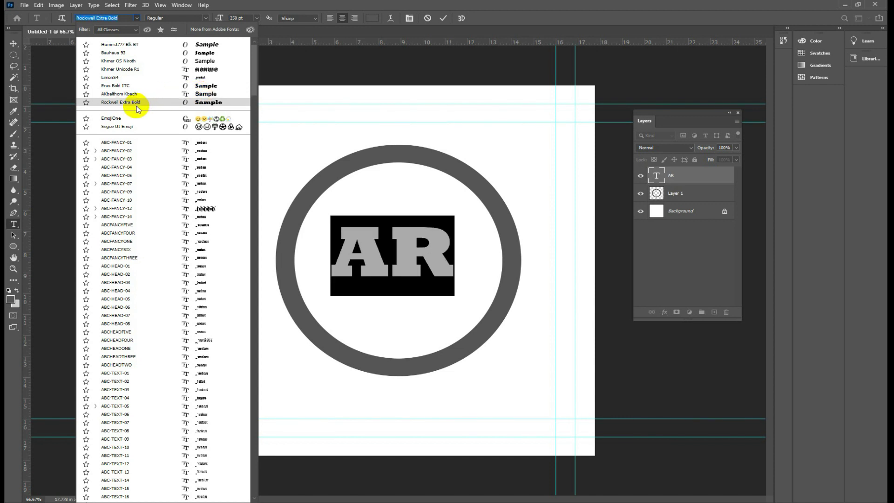
pyautogui.click(125, 43)
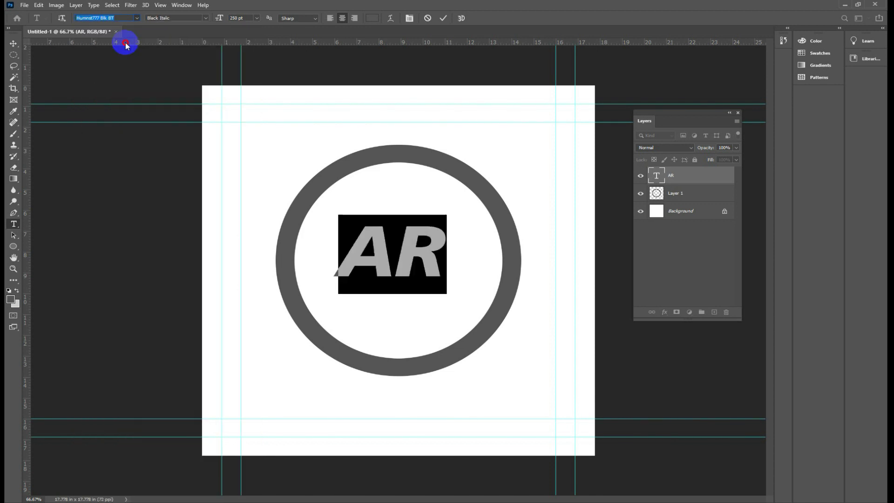
pyautogui.click(414, 236)
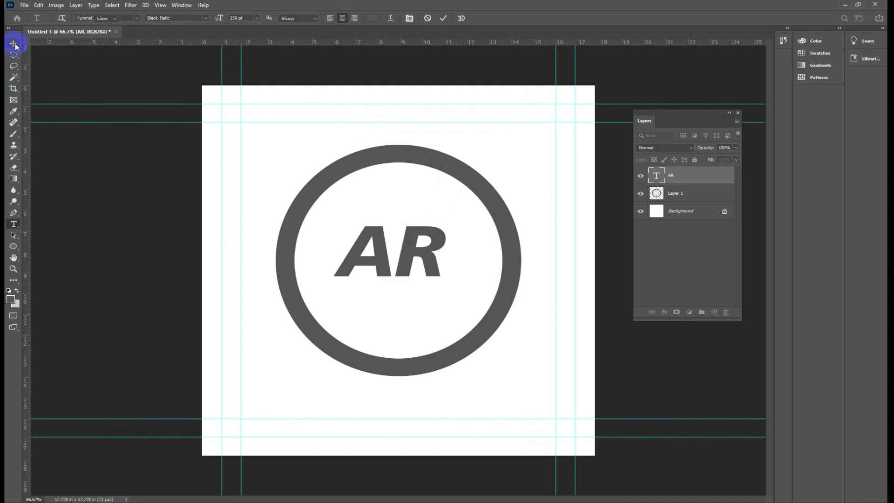
# Enlarge the AR text beyond about 135% width and 148% height, placing it in the middle of the ring, and apply the transform
pyautogui.click(14, 44)
pyautogui.click(379, 272)
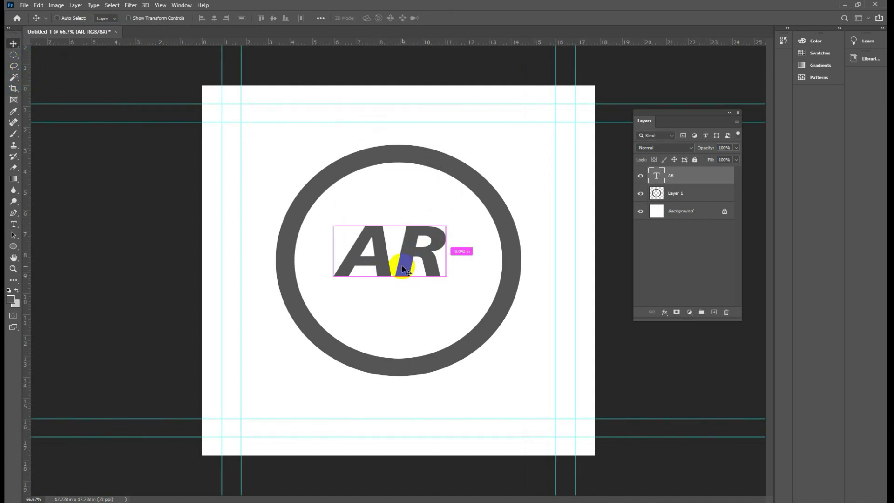
pyautogui.hotkey('ctrl', 't')
pyautogui.moveTo(447, 213); pyautogui.dragTo(486, 176)
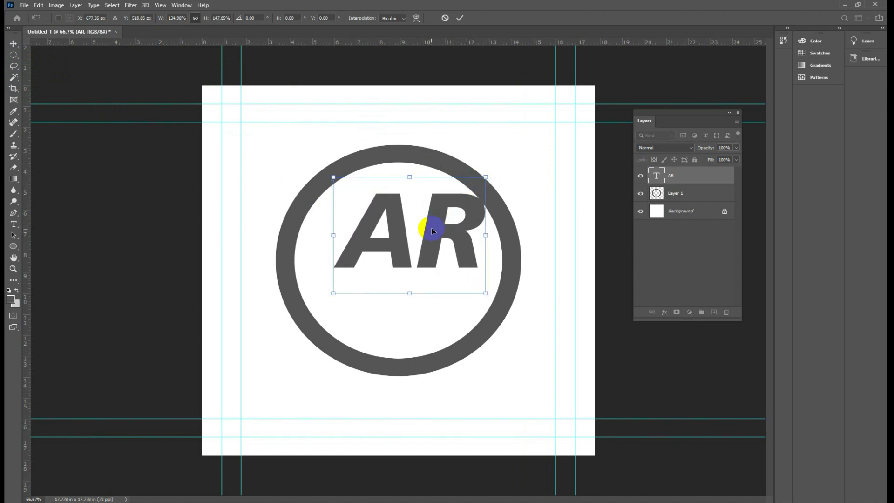
pyautogui.moveTo(432, 231); pyautogui.dragTo(410, 252)
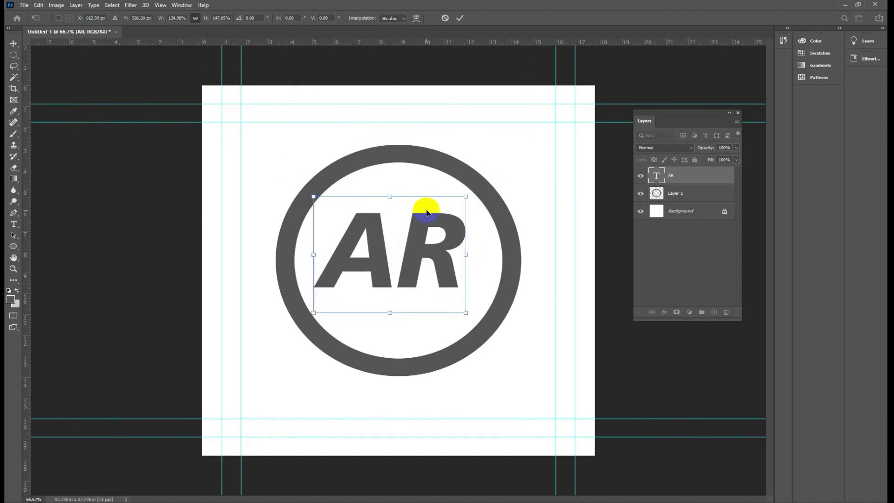
pyautogui.click(431, 247)
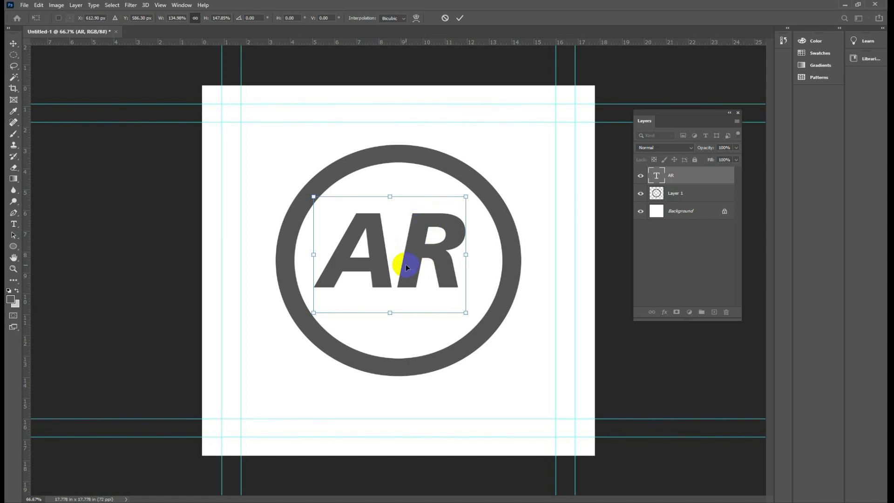
pyautogui.moveTo(466, 314); pyautogui.dragTo(449, 302)
pyautogui.press('Return')
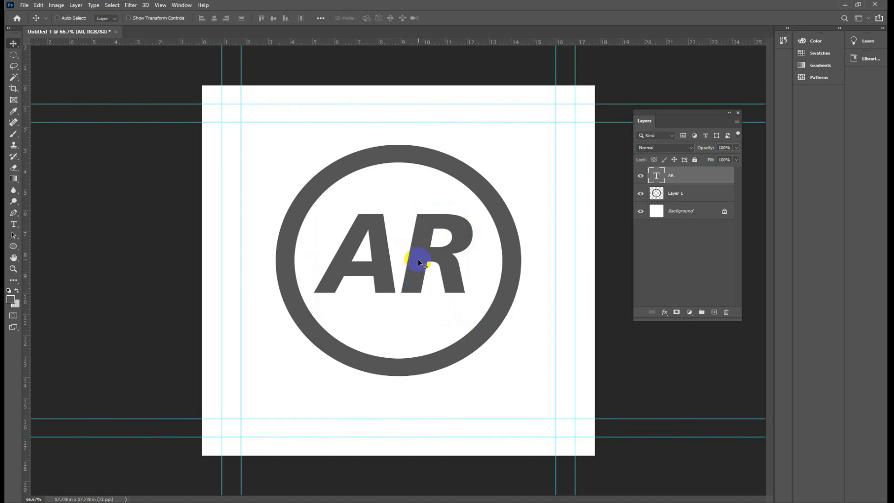
# Enlarge the AR text beyond about 109% width and 111% height to fill more of the ring's interior, and apply the transform
pyautogui.hotkey('ctrl', 't')
pyautogui.moveTo(474, 199); pyautogui.dragTo(488, 182)
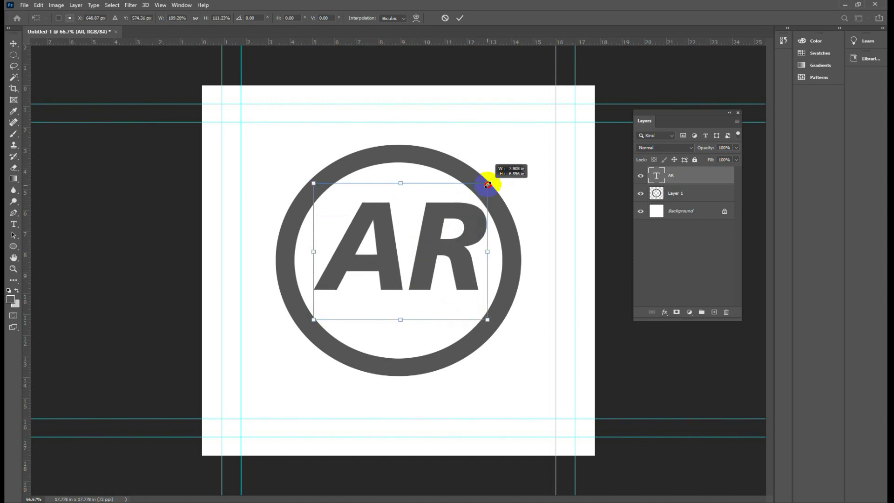
pyautogui.moveTo(312, 321)
pyautogui.mouseDown()
pyautogui.moveTo(295, 330)
pyautogui.moveTo(308, 323)
pyautogui.mouseUp()
pyautogui.press('Return')
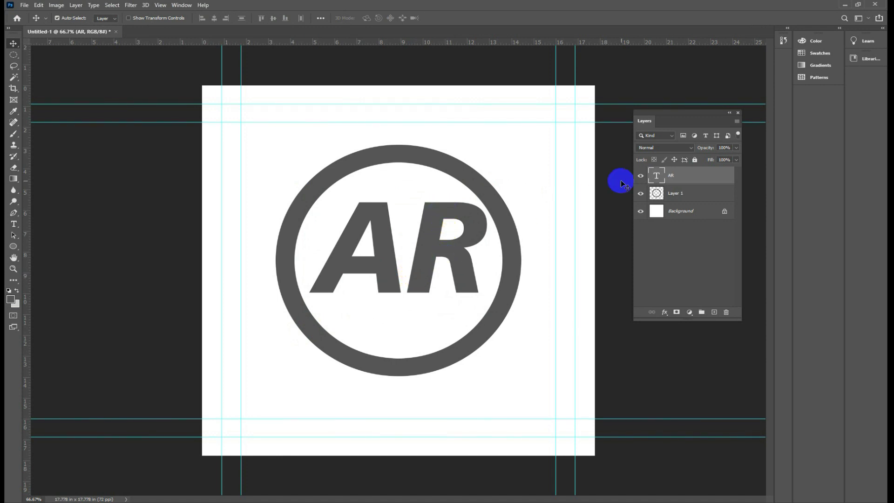
# Rasterize the AR text layer
pyautogui.click(685, 175)
pyautogui.rightClick(683, 175)
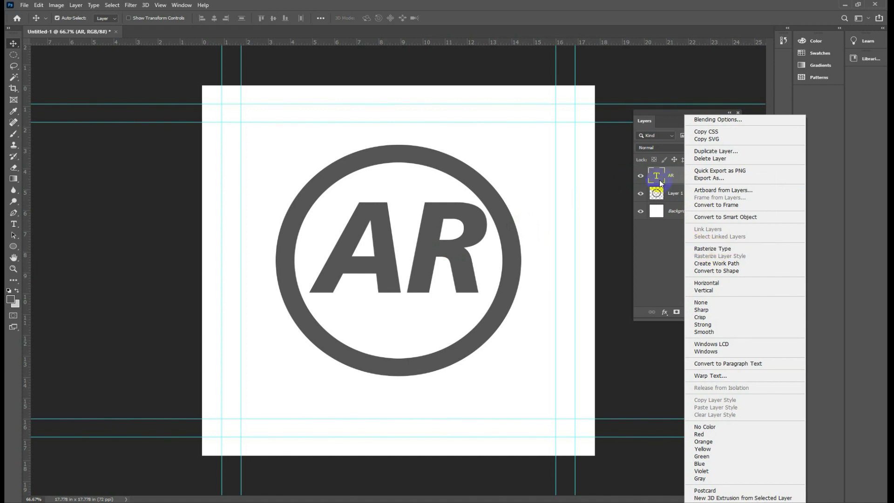
pyautogui.click(677, 176)
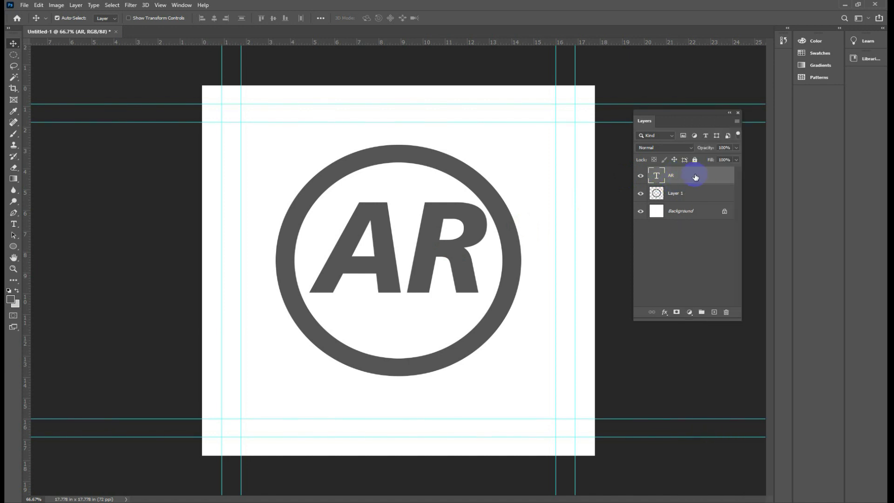
pyautogui.rightClick(699, 179)
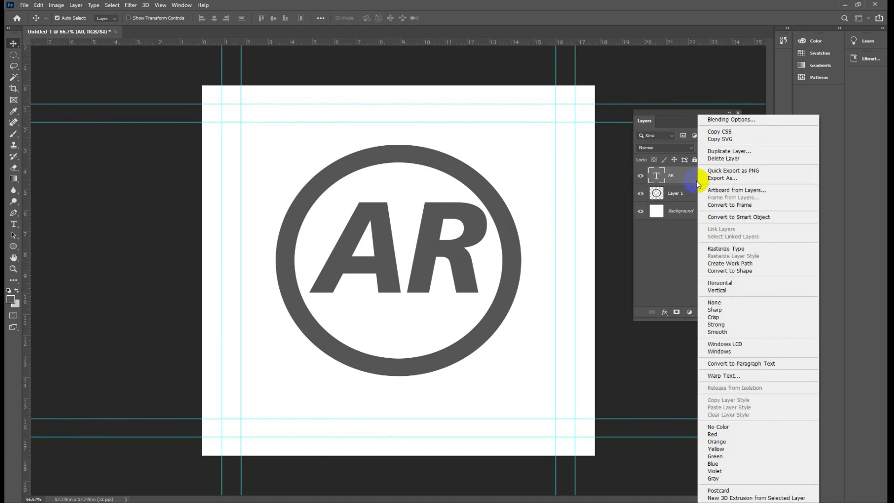
pyautogui.click(735, 250)
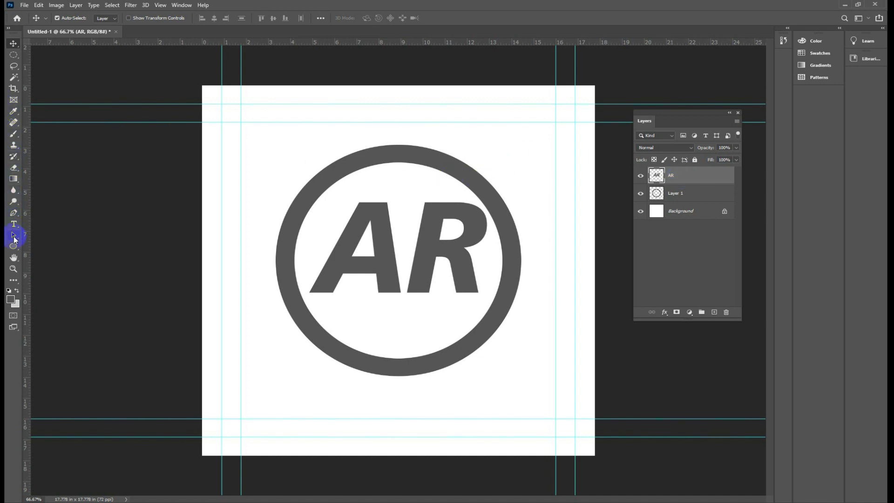
# Select the letter R with the Rectangular Marquee tool and cut and paste it onto its own layer
pyautogui.click(14, 57)
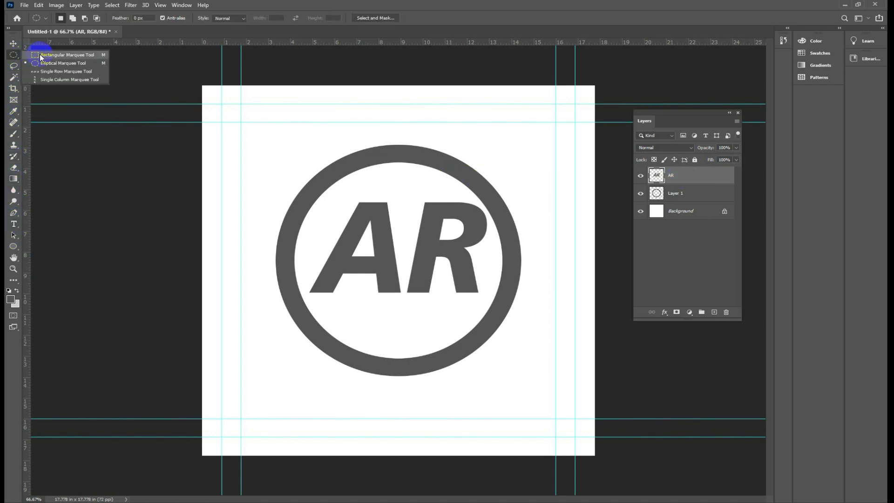
pyautogui.click(51, 55)
pyautogui.click(127, 16)
pyautogui.click(106, 46)
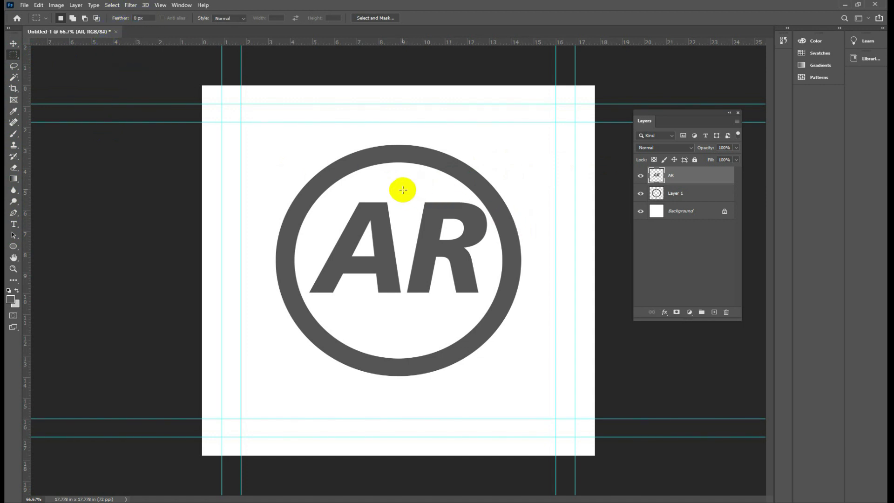
pyautogui.moveTo(405, 191); pyautogui.dragTo(504, 317)
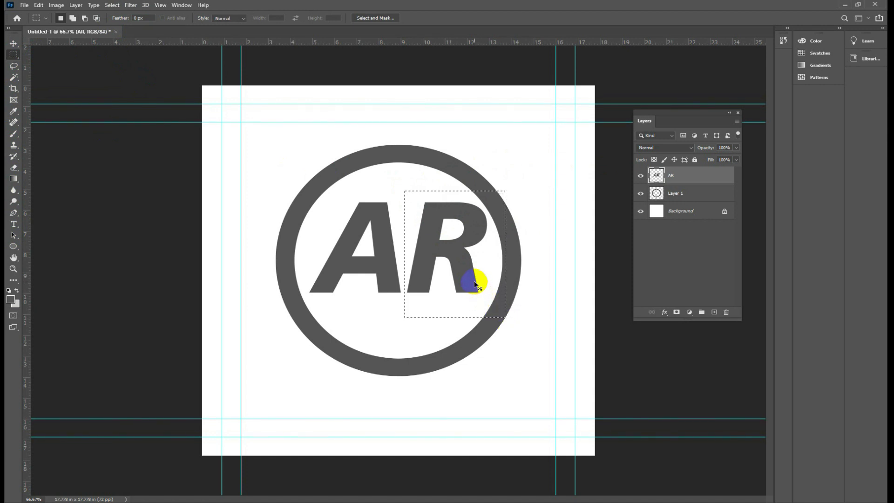
pyautogui.hotkey('ctrl', 'x')
pyautogui.hotkey('ctrl', 'v')
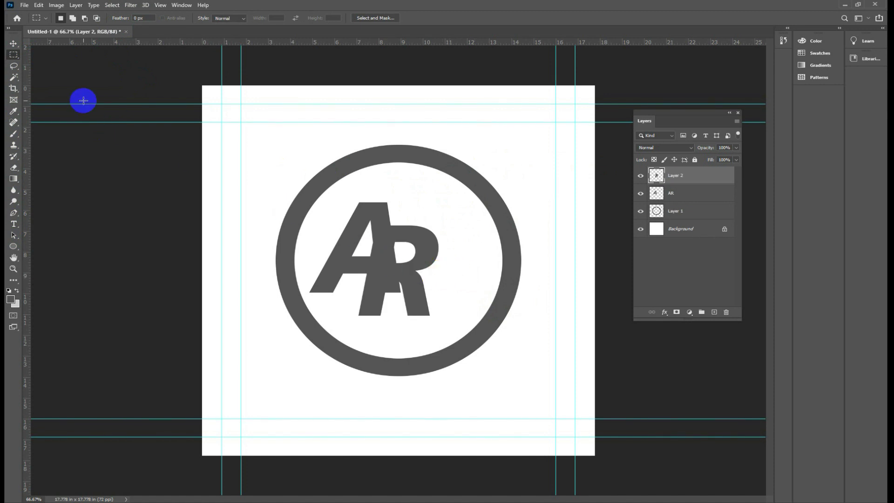
# Move the pasted R back beside the A and skew it horizontally by about 11.8° so its stem stands upright
pyautogui.click(13, 43)
pyautogui.moveTo(438, 280); pyautogui.dragTo(465, 263)
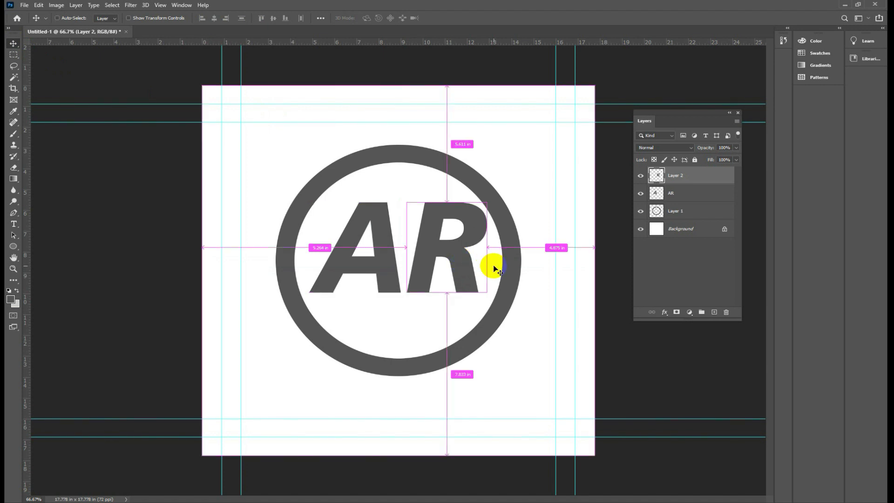
pyautogui.hotkey('ctrl', 't')
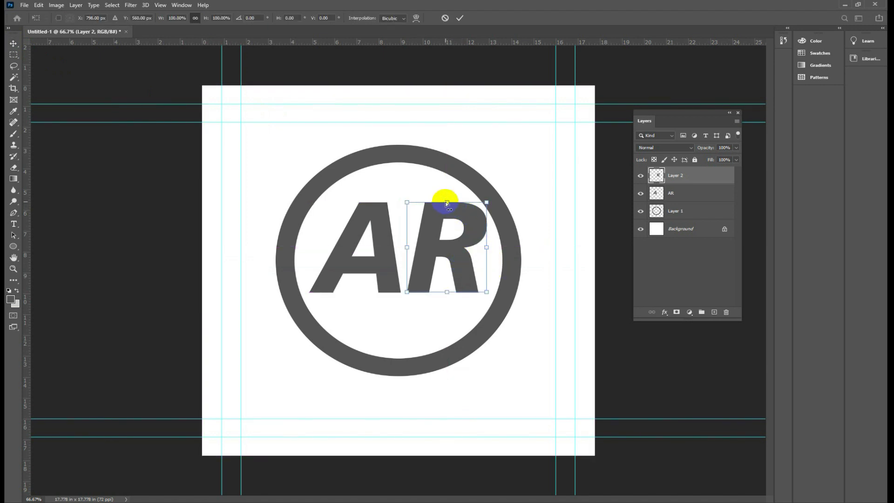
pyautogui.moveTo(446, 203); pyautogui.dragTo(428, 204)
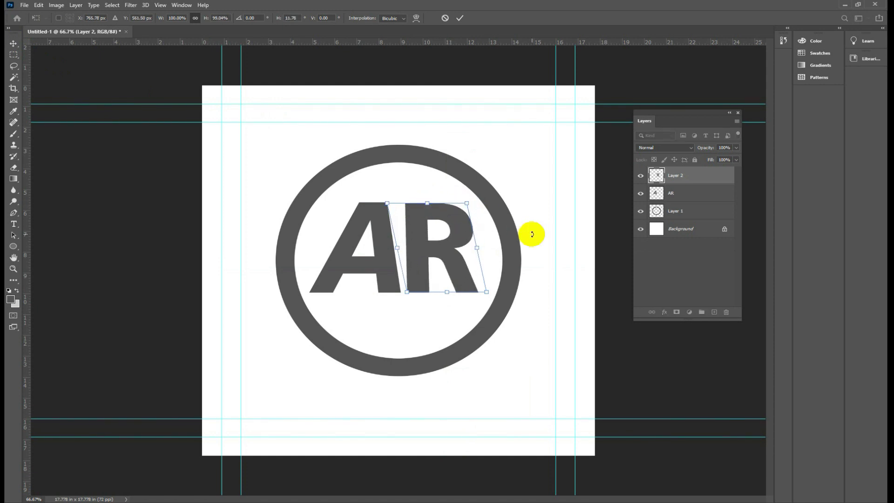
pyautogui.press('Return')
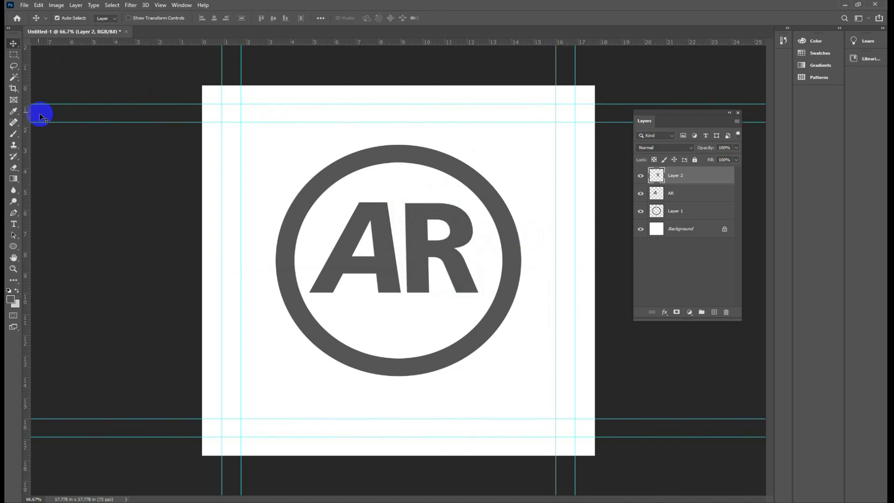
# Check the R's stem against a rectangular selection and fine-tune the letter's skew to make the stem vertical
pyautogui.click(14, 54)
pyautogui.moveTo(395, 194); pyautogui.dragTo(429, 311)
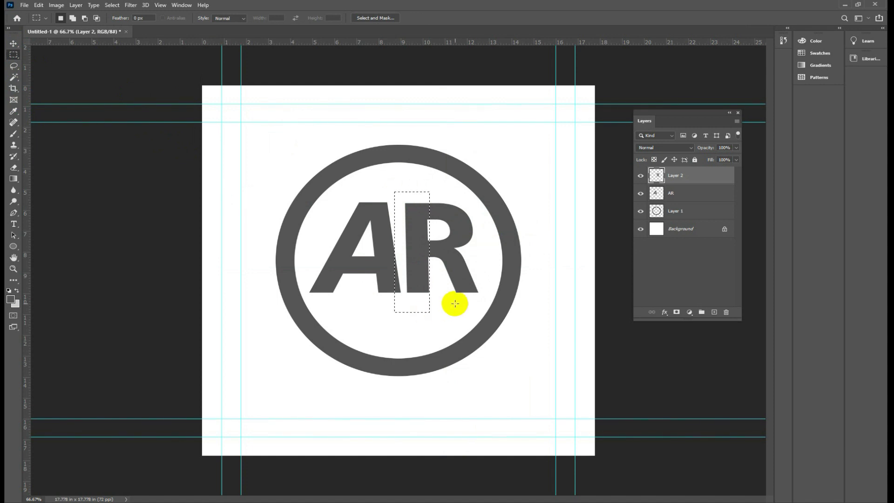
pyautogui.hotkey('ctrl', 'd')
pyautogui.hotkey('ctrl', 't')
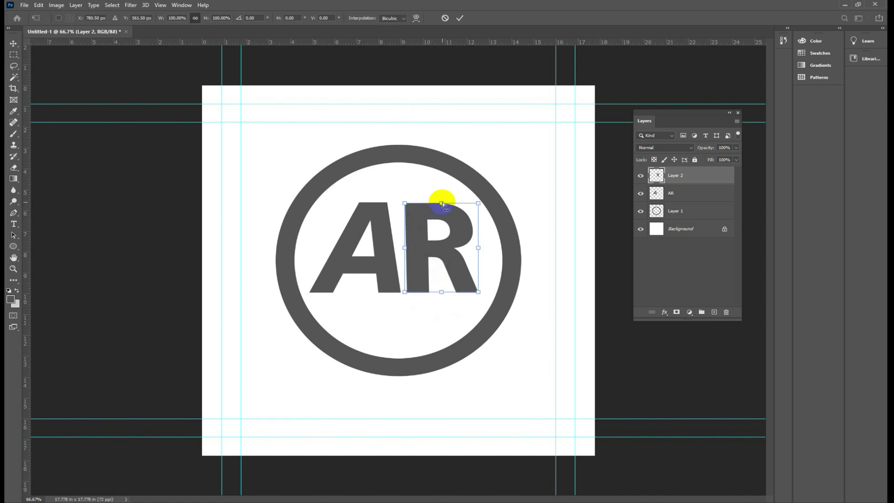
pyautogui.moveTo(442, 203); pyautogui.dragTo(207, 175)
# Delete the R's vertical stem using a rectangular selection and move the remaining bowl and leg close to the A
pyautogui.click(14, 55)
pyautogui.moveTo(397, 192); pyautogui.dragTo(430, 309)
pyautogui.press('Delete')
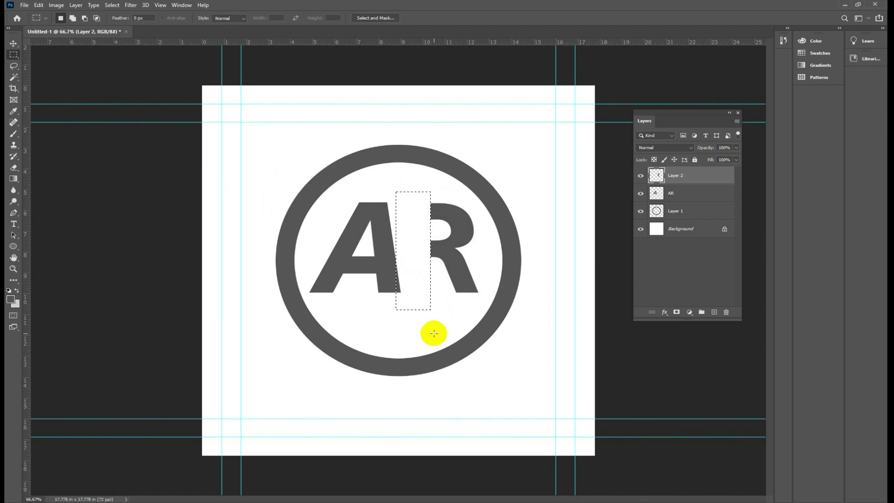
pyautogui.hotkey('ctrl', 'd')
pyautogui.click(13, 43)
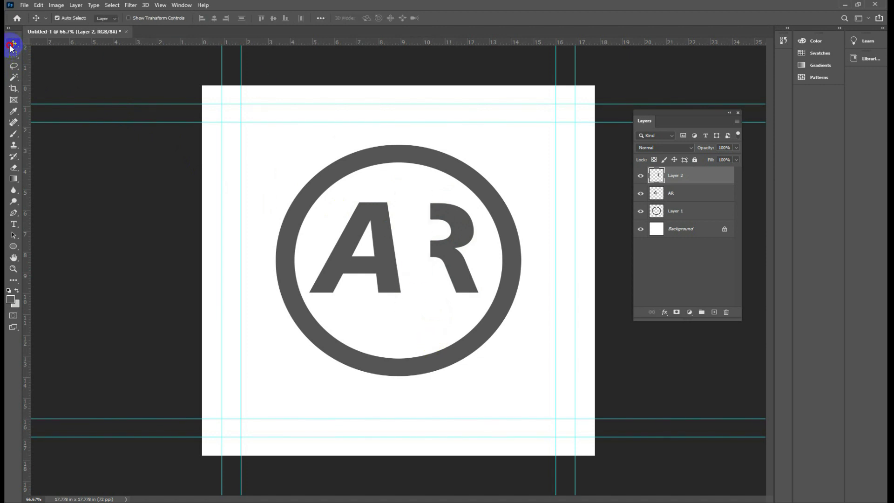
pyautogui.moveTo(458, 289); pyautogui.dragTo(430, 267)
# Skew the letter A so its right stem stands vertical beside the cut R, and apply the transform
pyautogui.click(384, 238)
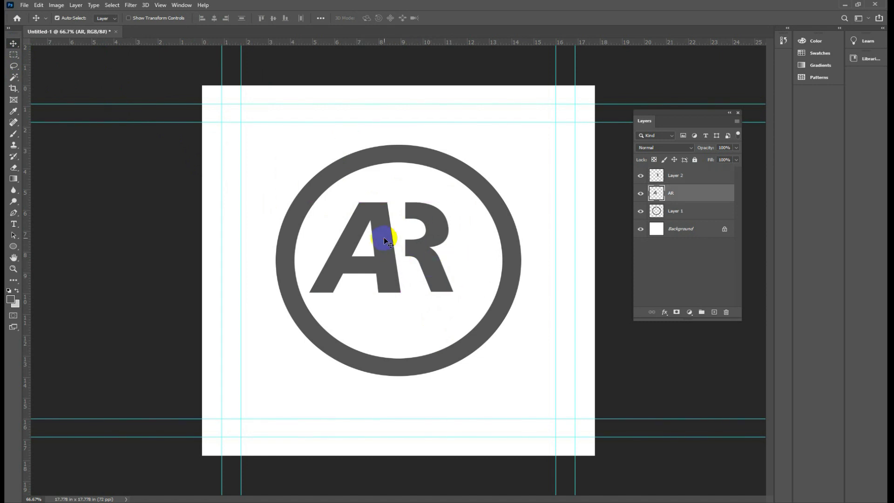
pyautogui.hotkey('ctrl', 't')
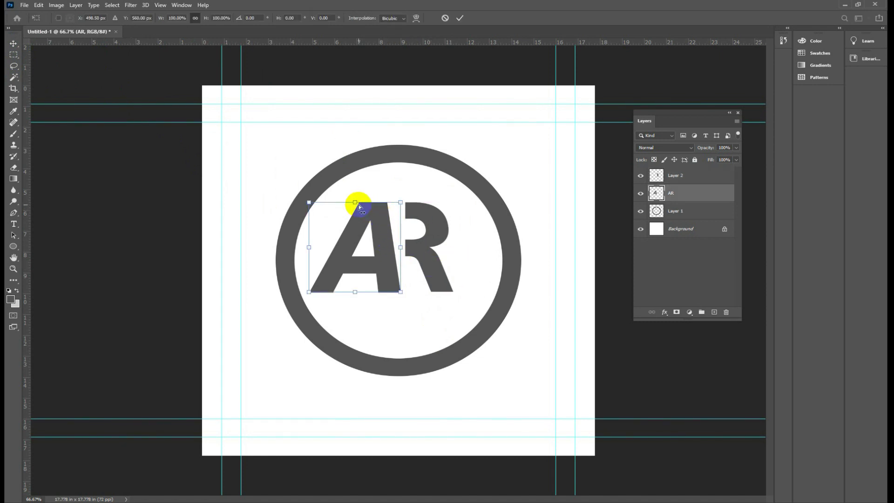
pyautogui.moveTo(355, 203); pyautogui.dragTo(369, 201)
pyautogui.press('Return')
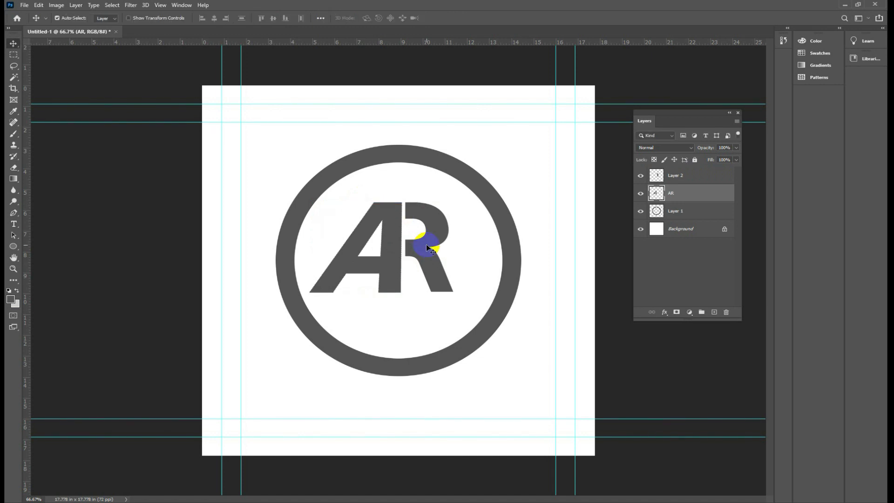
# Select both letters and shift them together slightly to the right to centre them in the ring
pyautogui.keyDown('shift'); pyautogui.click(389, 274); pyautogui.keyUp('shift')
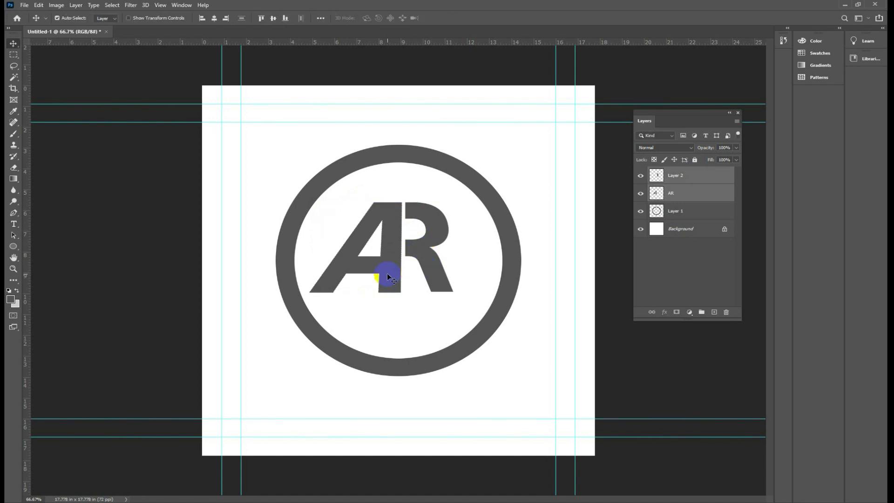
pyautogui.moveTo(391, 274); pyautogui.dragTo(399, 276)
pyautogui.click(693, 179)
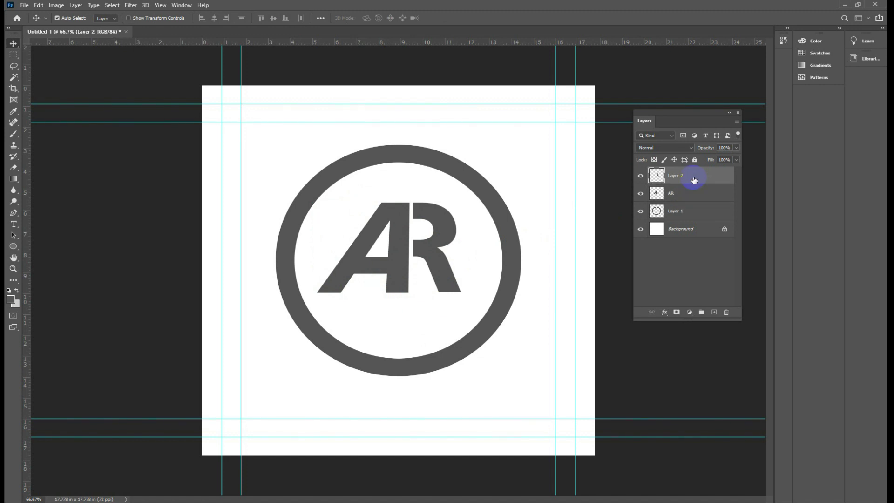
# Outline the A's crossbar on the AR layer with the Polygonal Lasso tool and delete it
pyautogui.click(374, 270)
pyautogui.click(375, 271)
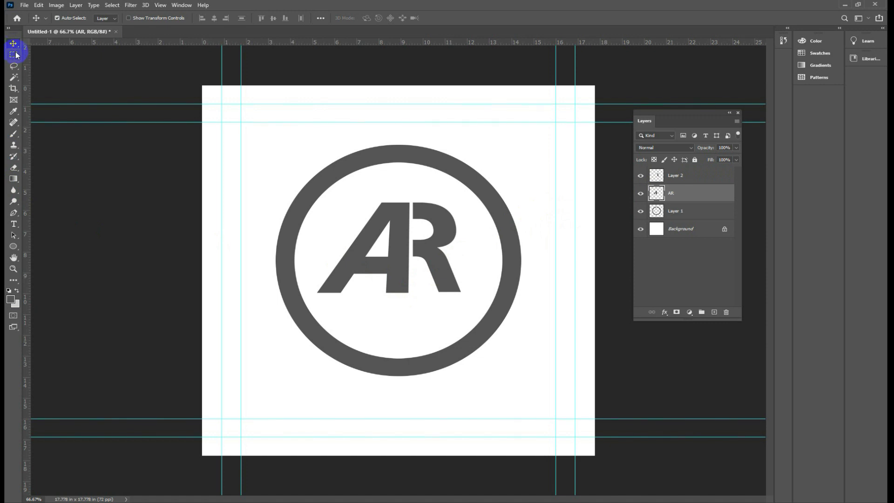
pyautogui.click(12, 68)
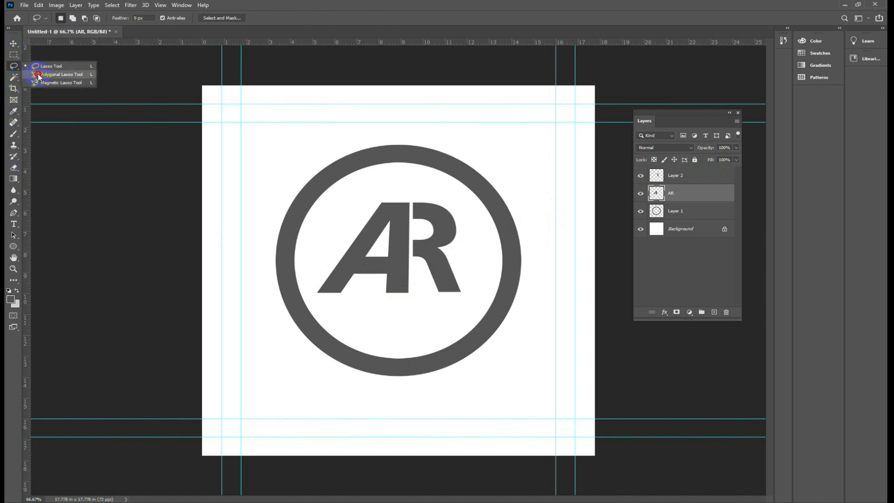
pyautogui.click(38, 75)
pyautogui.click(391, 249)
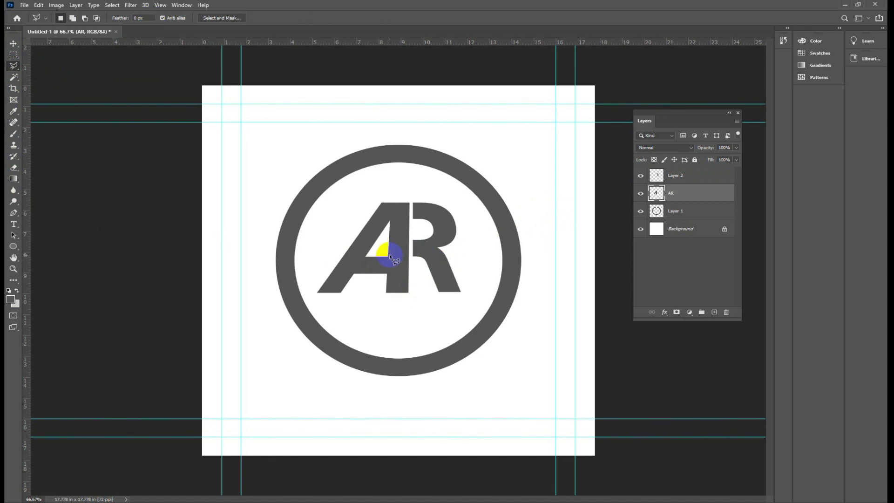
pyautogui.click(389, 255)
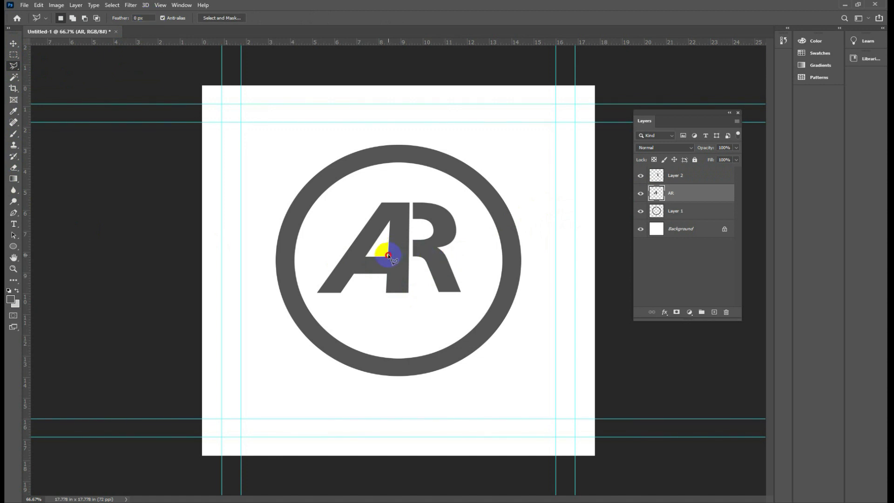
pyautogui.click(387, 282)
pyautogui.click(354, 287)
pyautogui.click(354, 275)
pyautogui.click(368, 256)
pyautogui.click(387, 258)
pyautogui.click(309, 209)
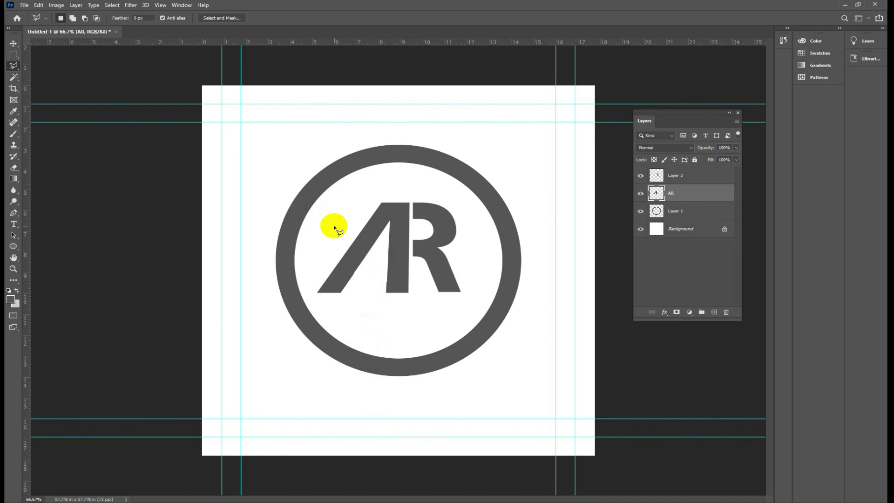
# Restore the A's crossbar with its polygonal selection and delete the crossbar again
pyautogui.click(329, 269)
pyautogui.click(345, 337)
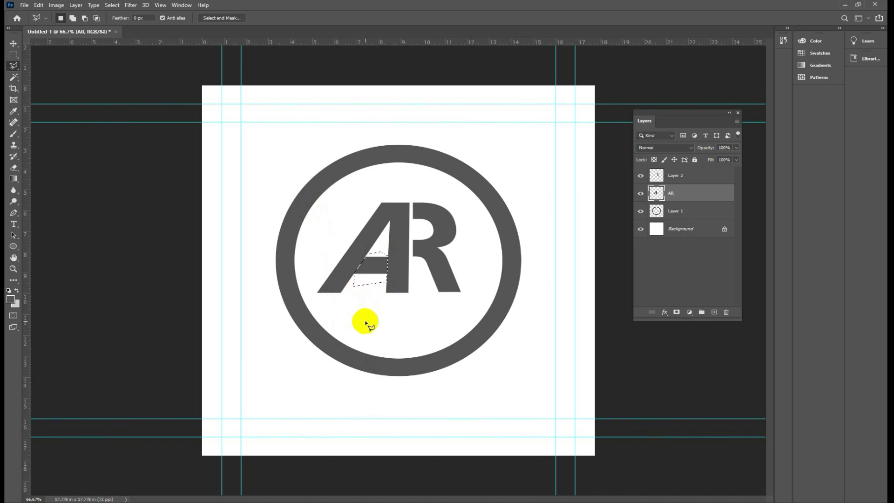
pyautogui.moveTo(359, 286)
pyautogui.mouseDown()
pyautogui.moveTo(385, 257)
pyautogui.moveTo(359, 258)
pyautogui.moveTo(393, 280)
pyautogui.moveTo(368, 265)
pyautogui.mouseUp()
pyautogui.moveTo(342, 239)
pyautogui.mouseDown()
pyautogui.moveTo(338, 258)
pyautogui.moveTo(363, 280)
pyautogui.mouseUp()
pyautogui.press('Delete')
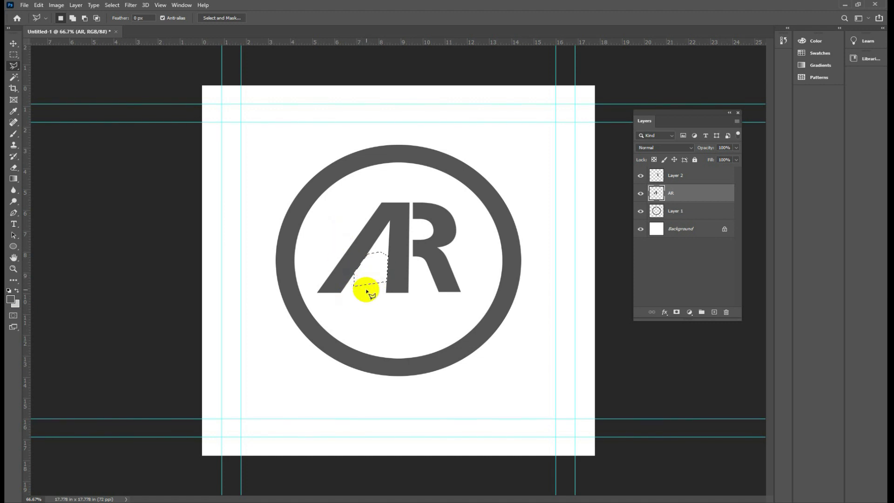
# Add a new empty layer directly above the ring's layer, Layer 1
pyautogui.click(675, 201)
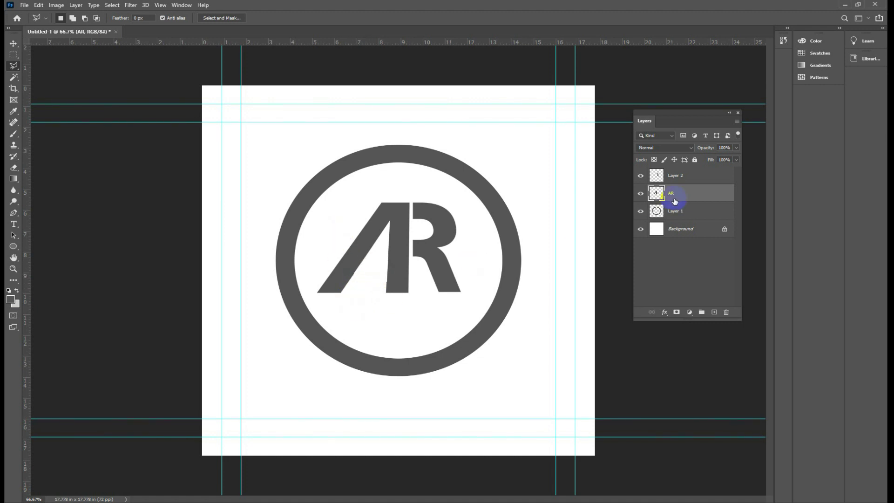
pyautogui.click(679, 213)
pyautogui.click(714, 312)
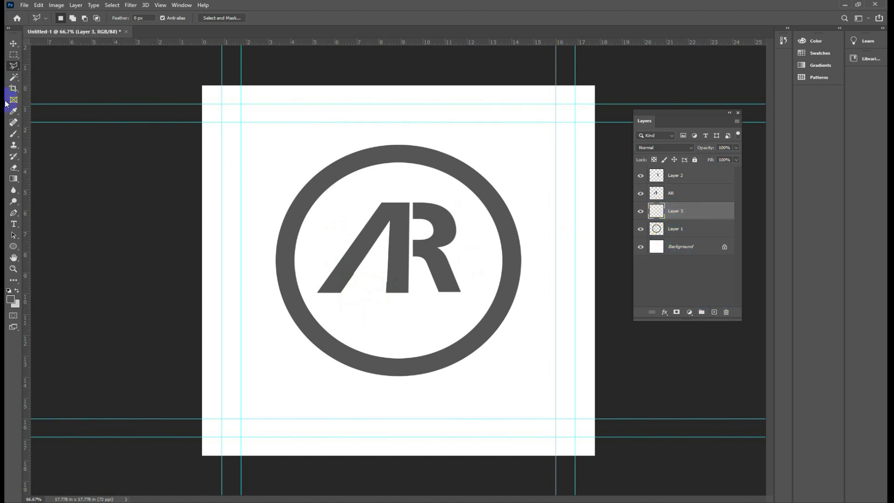
# Draw a closed, tapering curved path with the Pen tool from the foot of the A's upright across its slanted leg to a point beyond it
pyautogui.click(14, 213)
pyautogui.press('p')
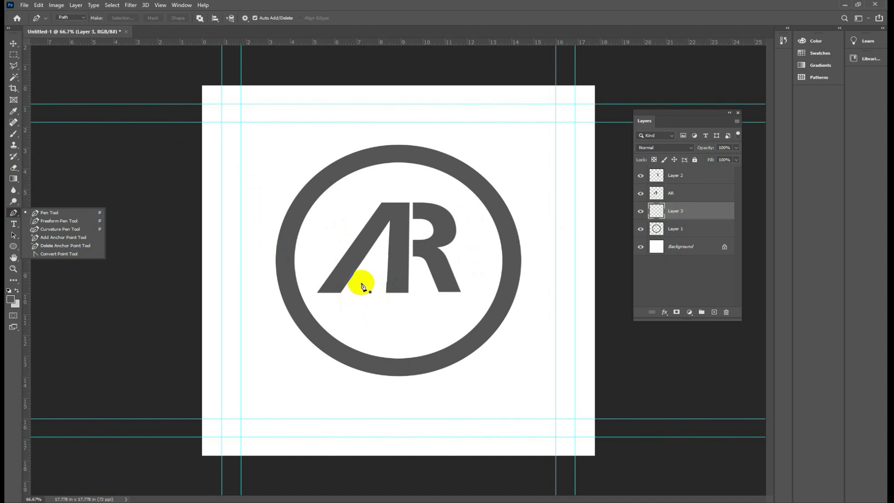
pyautogui.click(386, 292)
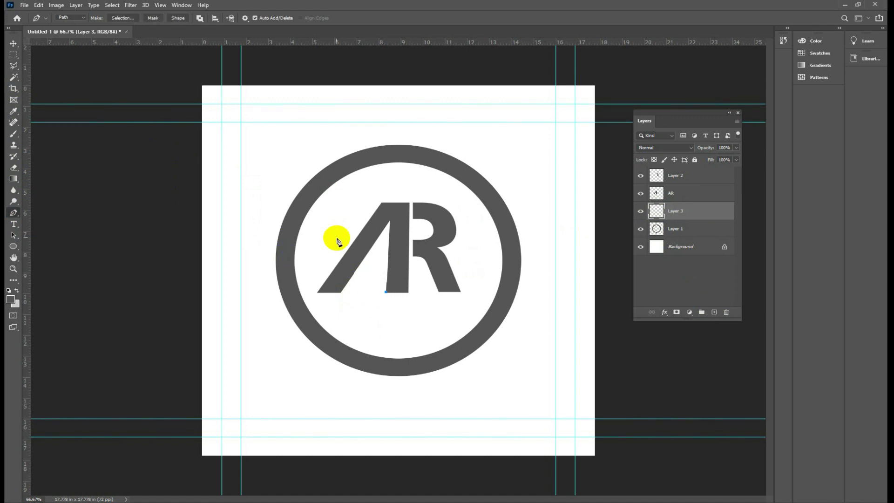
pyautogui.moveTo(338, 224); pyautogui.dragTo(337, 170)
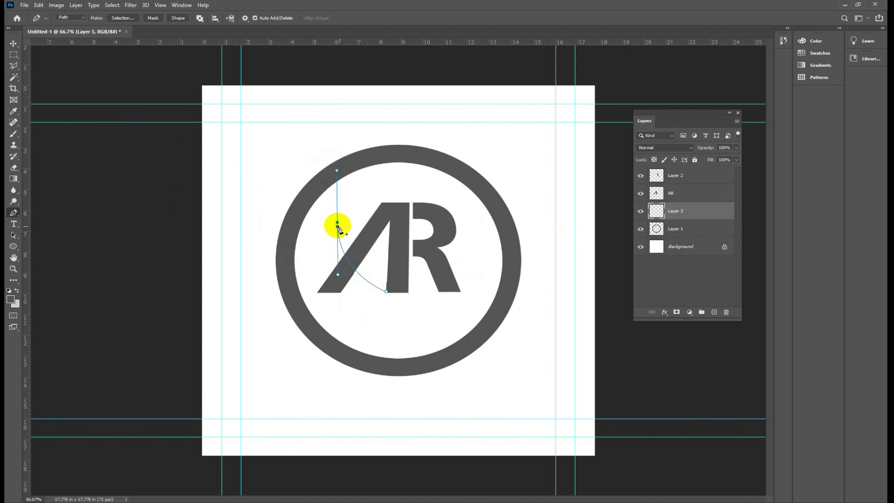
pyautogui.keyDown('alt'); pyautogui.click(337, 222); pyautogui.keyUp('alt')
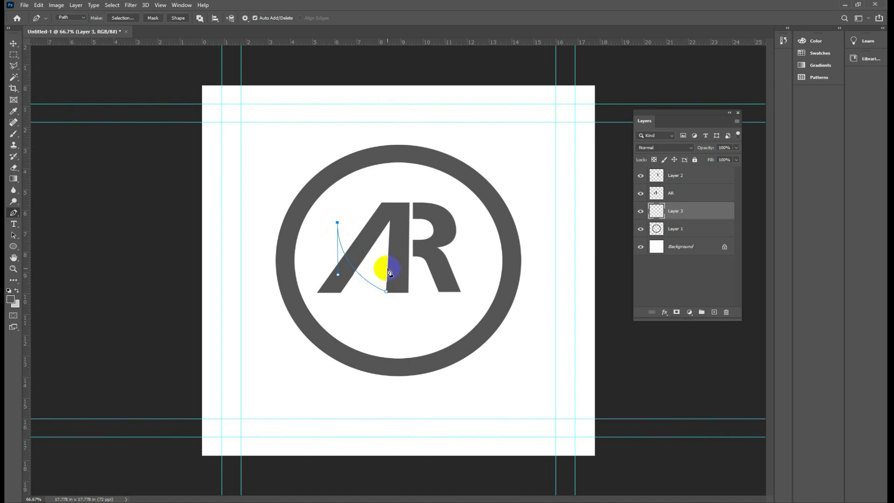
pyautogui.moveTo(389, 270); pyautogui.dragTo(430, 275)
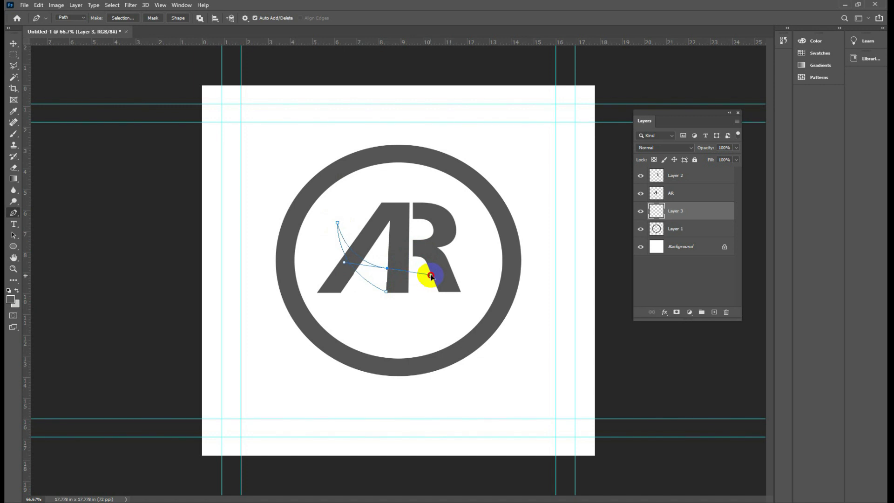
pyautogui.keyDown('alt'); pyautogui.click(387, 268); pyautogui.keyUp('alt')
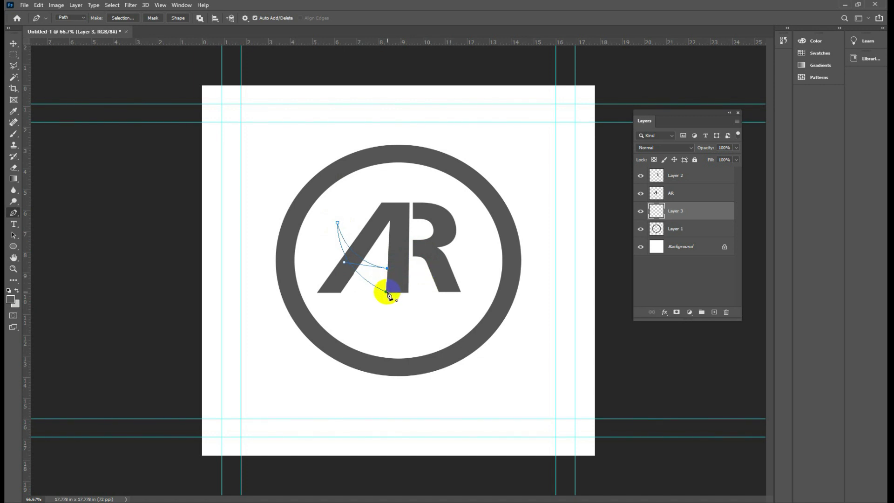
pyautogui.click(387, 292)
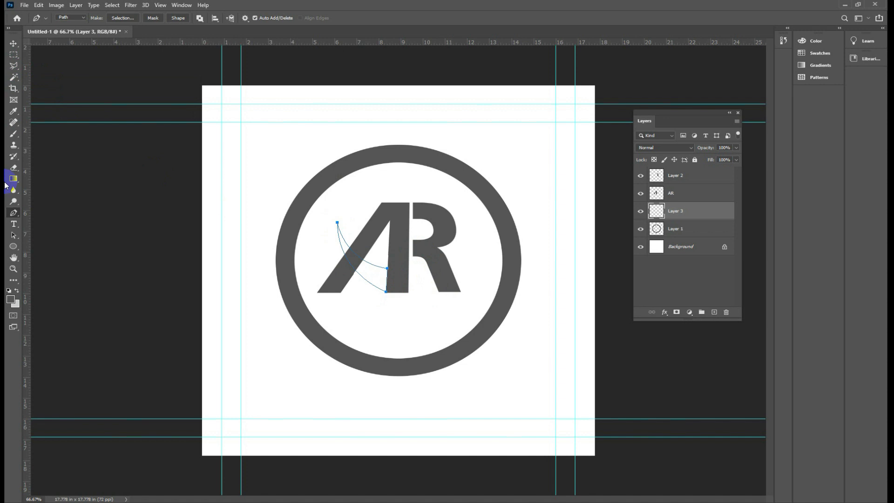
# Adjust the curved path with the Direct Selection tool, nudging its lower anchor towards the A's upright and its tip outward and down
pyautogui.moveTo(13, 235); pyautogui.dragTo(34, 245)
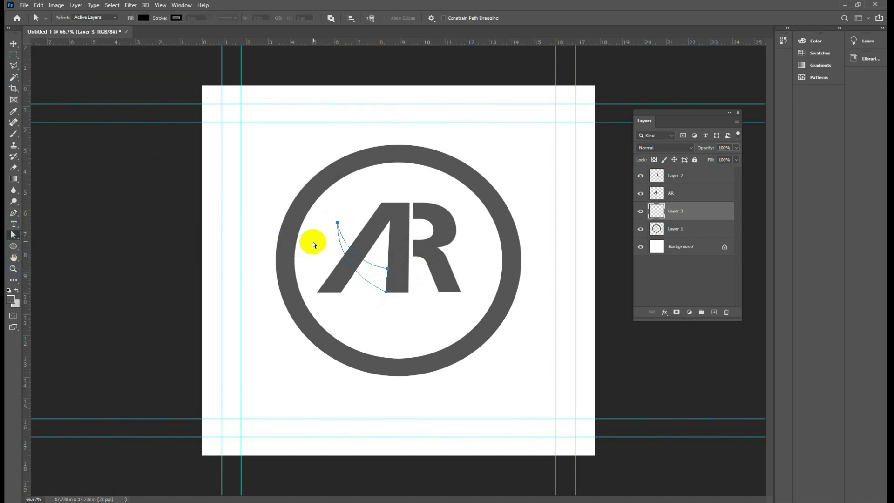
pyautogui.moveTo(370, 285); pyautogui.dragTo(389, 295)
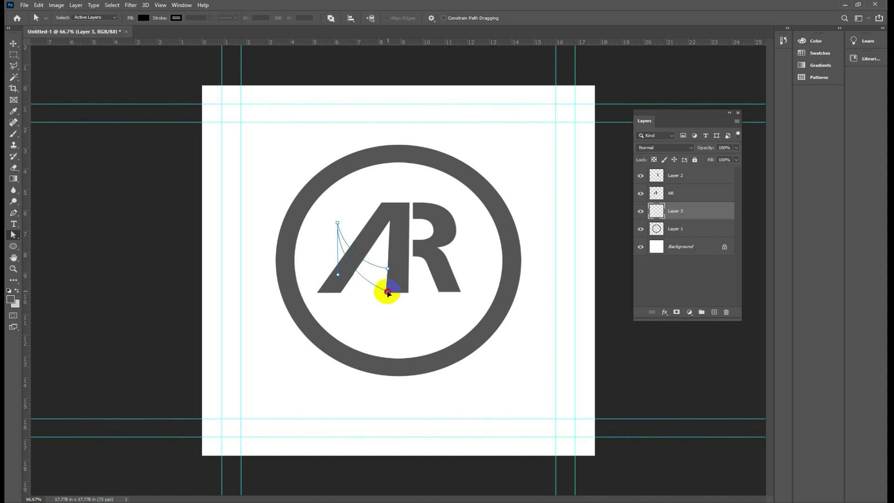
pyautogui.click(389, 292)
pyautogui.moveTo(337, 223); pyautogui.dragTo(332, 227)
pyautogui.click(345, 266)
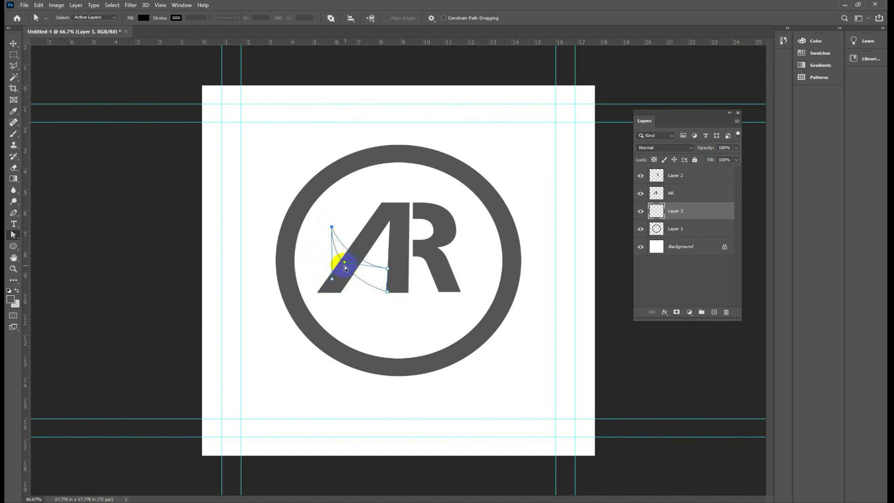
pyautogui.click(332, 280)
pyautogui.click(336, 282)
# Convert the curved path to a selection, fill it with the dark grey foreground colour on Layer 3, and deselect
pyautogui.hotkey('ctrl', 'Return')
pyautogui.hotkey('alt', 'BackSpace')
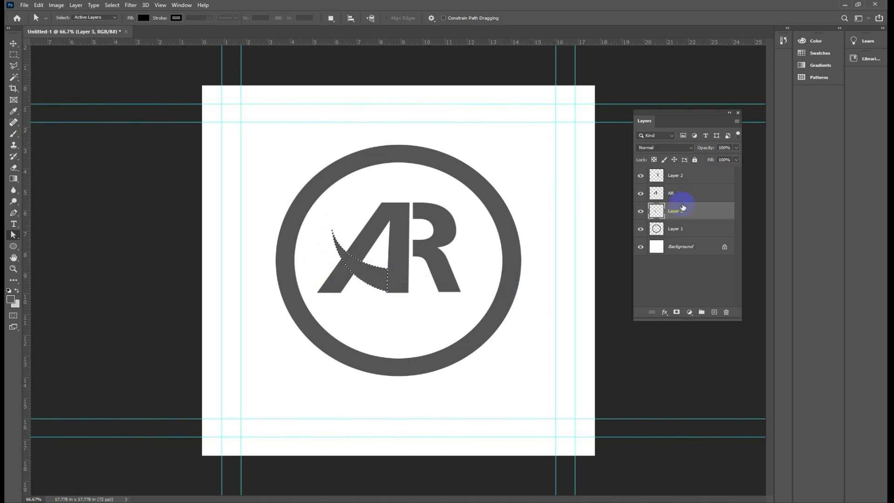
pyautogui.hotkey('ctrl', 'd')
# Transform Layer 2, AR and Layer 3 together, moving them slightly down and scaling them to about 107% inside the ring
pyautogui.click(686, 177)
pyautogui.keyDown('shift'); pyautogui.click(681, 199); pyautogui.keyUp('shift')
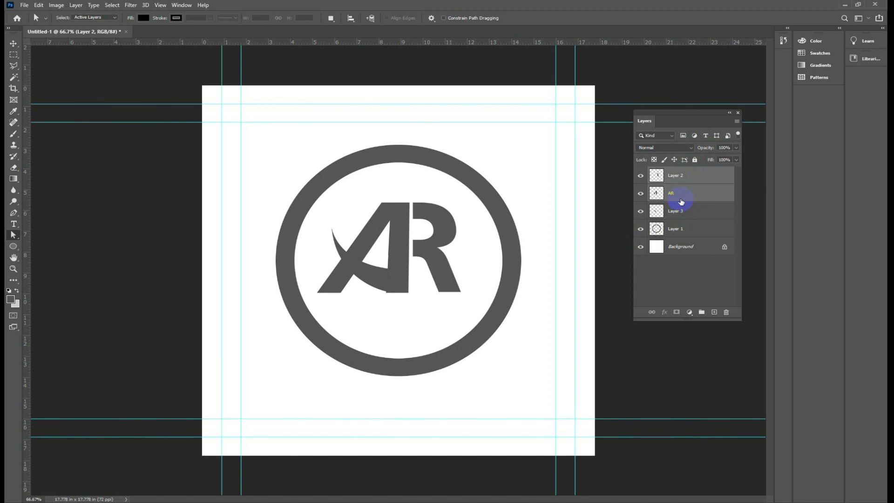
pyautogui.keyDown('shift'); pyautogui.click(679, 210); pyautogui.keyUp('shift')
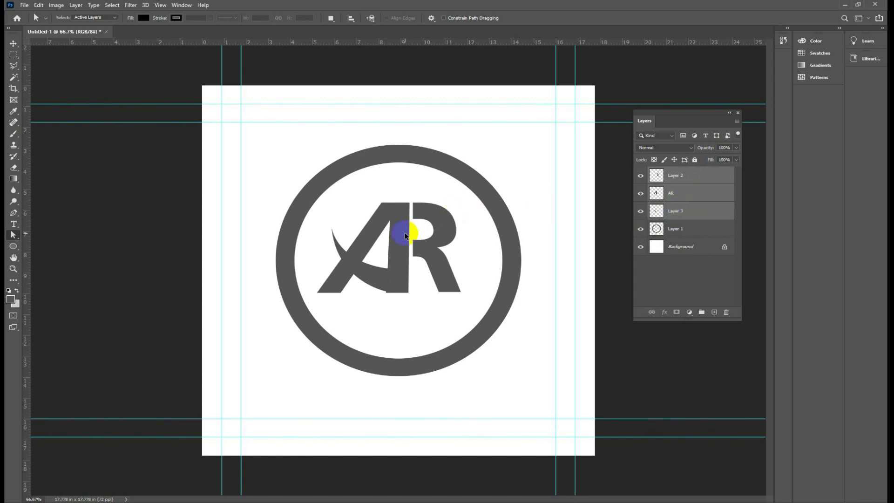
pyautogui.hotkey('ctrl', 't')
pyautogui.moveTo(399, 254); pyautogui.dragTo(399, 263)
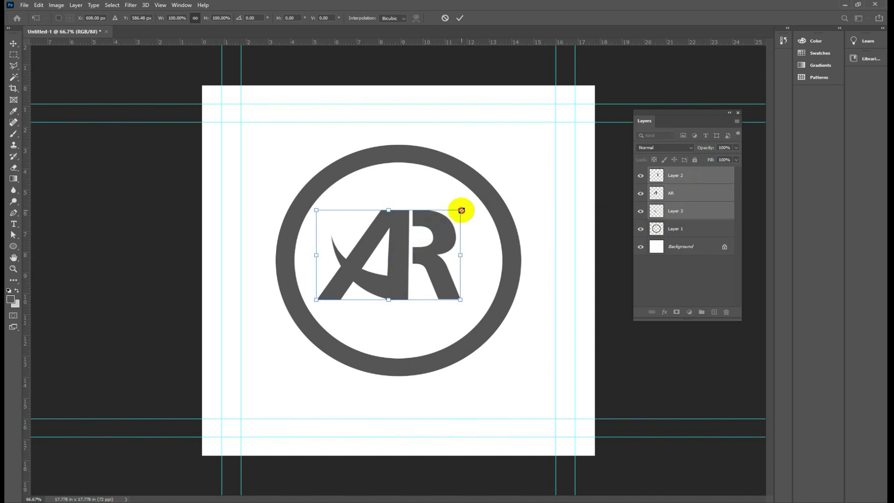
pyautogui.moveTo(461, 210); pyautogui.dragTo(466, 207)
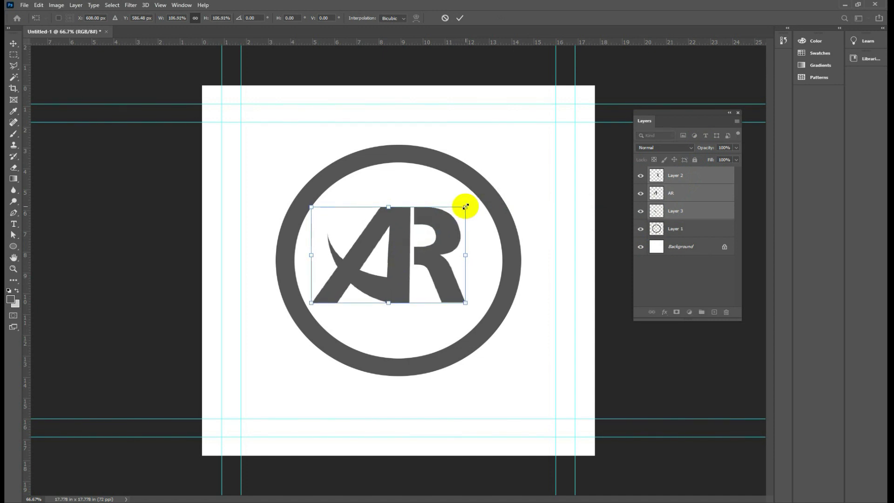
pyautogui.press('Return')
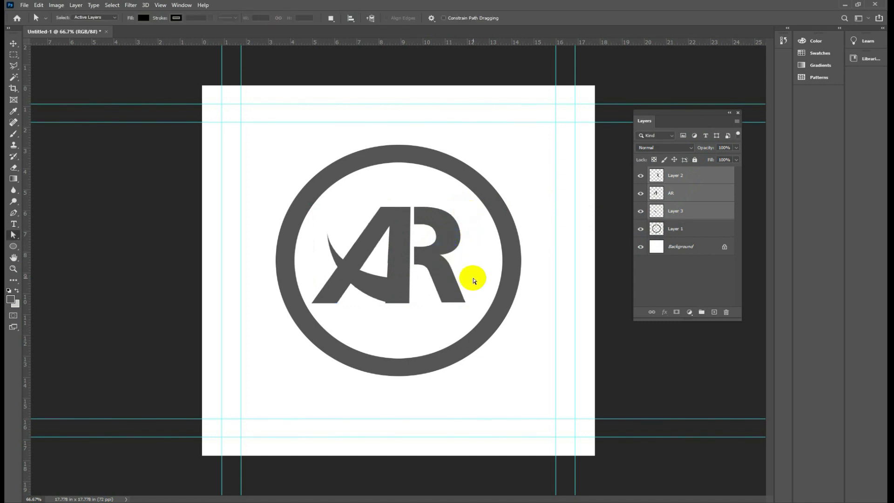
# Add the ring's layer, Layer 1, to the selected layers and merge all four into one logo layer
pyautogui.keyDown('shift'); pyautogui.click(678, 230); pyautogui.keyUp('shift')
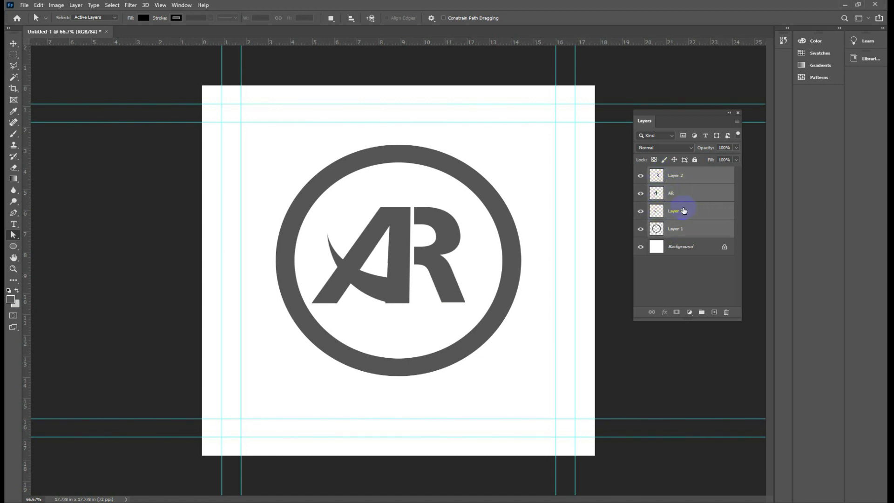
pyautogui.hotkey('ctrl', 'e')
# Float the logo document and open 28-Free-High-Res-Photoshop-Brushes-Grungy-Texture.jpg from the Pictures folder in its own window
pyautogui.moveTo(55, 32)
pyautogui.mouseDown()
pyautogui.moveTo(72, 65)
pyautogui.moveTo(55, 47)
pyautogui.mouseUp()
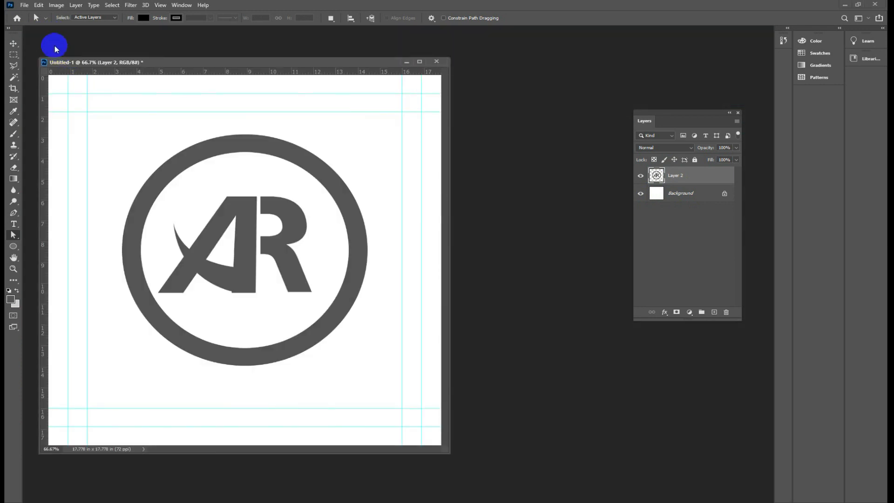
pyautogui.doubleClick(54, 45)
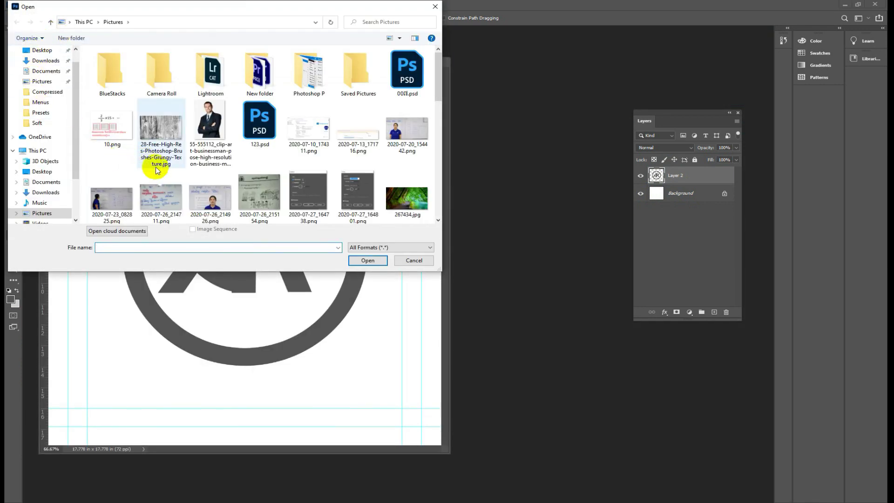
pyautogui.doubleClick(161, 131)
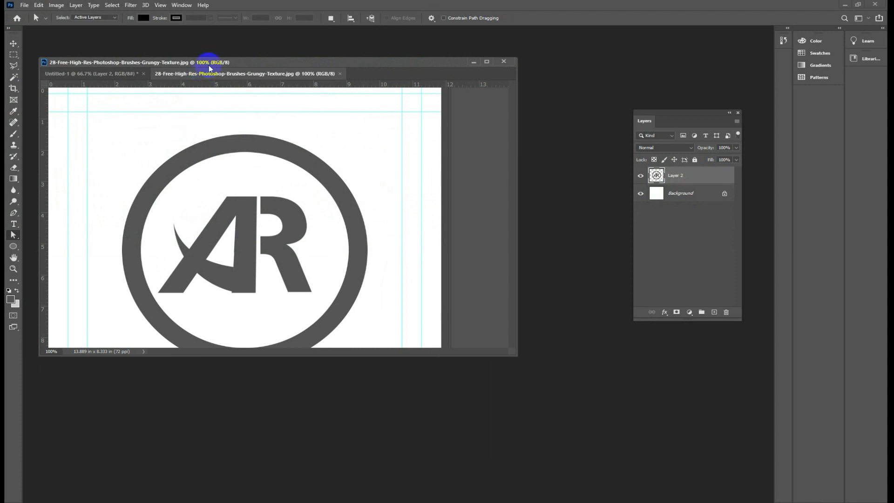
pyautogui.moveTo(220, 76); pyautogui.dragTo(301, 172)
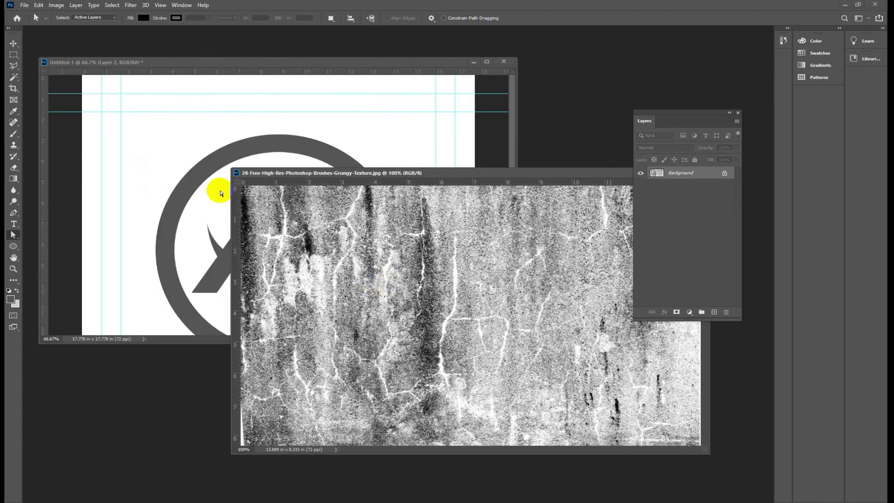
# Copy the grungy texture into the logo document and scale and position it to span the canvas width over the whole logo
pyautogui.click(14, 44)
pyautogui.moveTo(390, 256); pyautogui.dragTo(343, 240)
pyautogui.moveTo(516, 342); pyautogui.dragTo(597, 459)
pyautogui.hotkey('ctrl', 't')
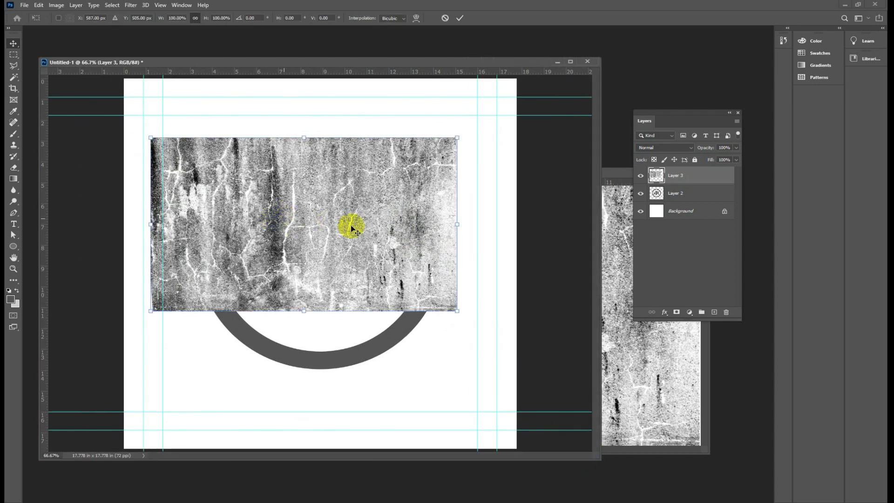
pyautogui.moveTo(457, 313); pyautogui.dragTo(553, 373)
pyautogui.moveTo(378, 293); pyautogui.dragTo(317, 294)
pyautogui.doubleClick(317, 294)
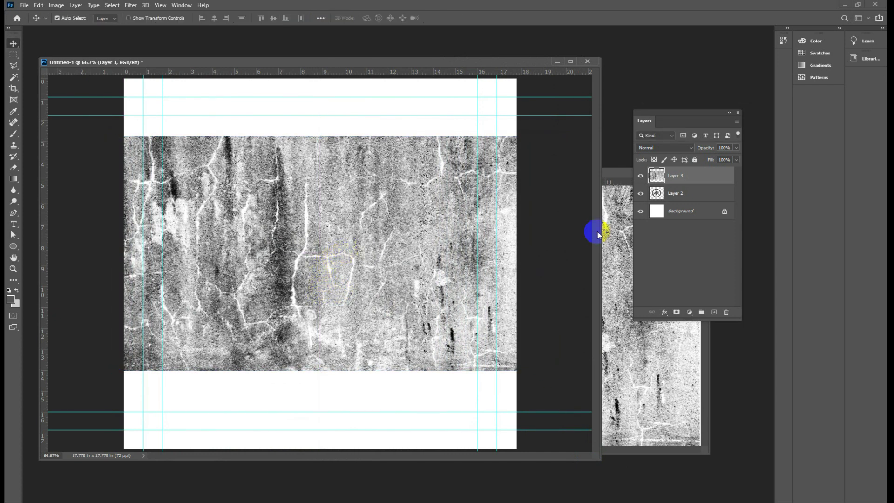
# Try clipping the texture layer, Layer 3, to the logo layer and release the clipping mask
pyautogui.rightClick(699, 177)
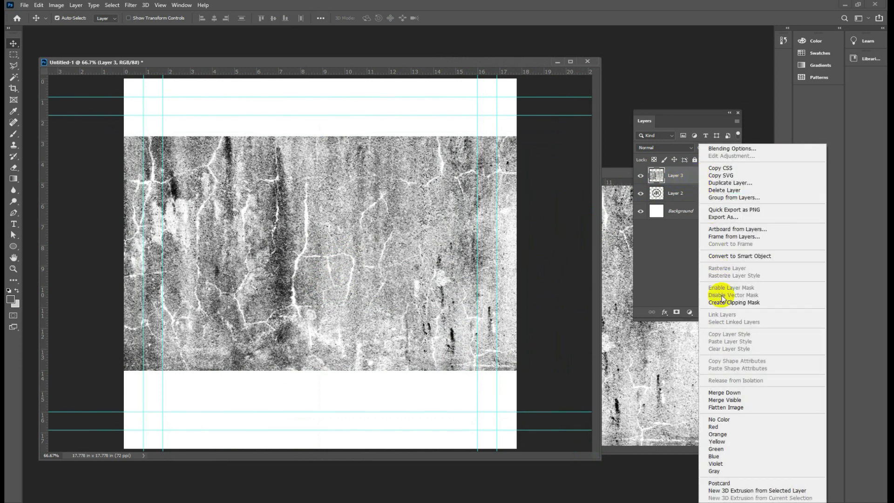
pyautogui.click(661, 195)
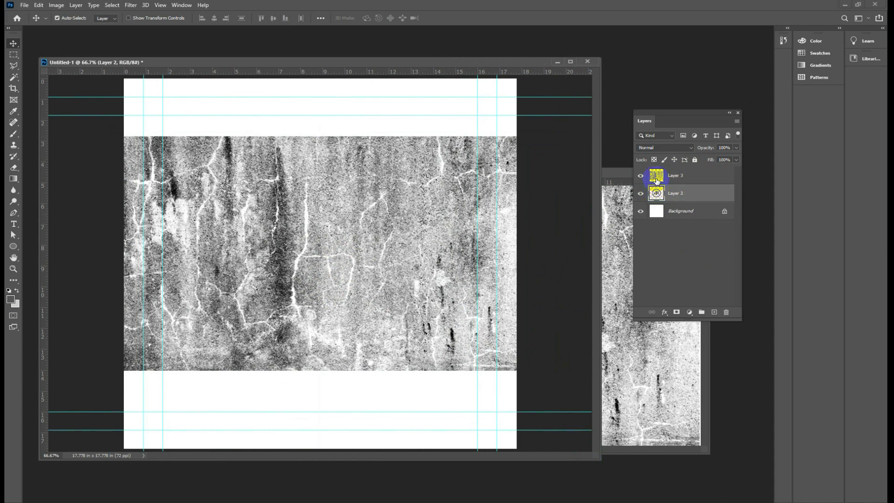
pyautogui.click(656, 176)
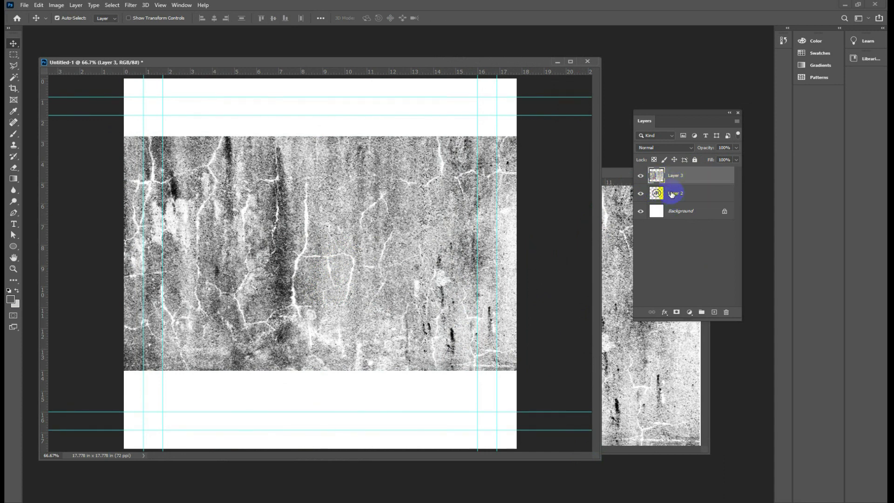
pyautogui.click(657, 178)
pyautogui.click(661, 179)
pyautogui.rightClick(677, 179)
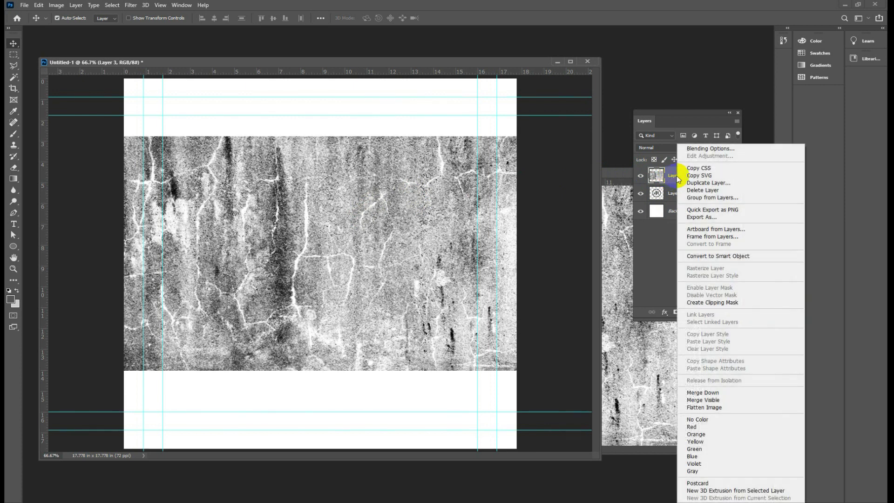
pyautogui.click(716, 304)
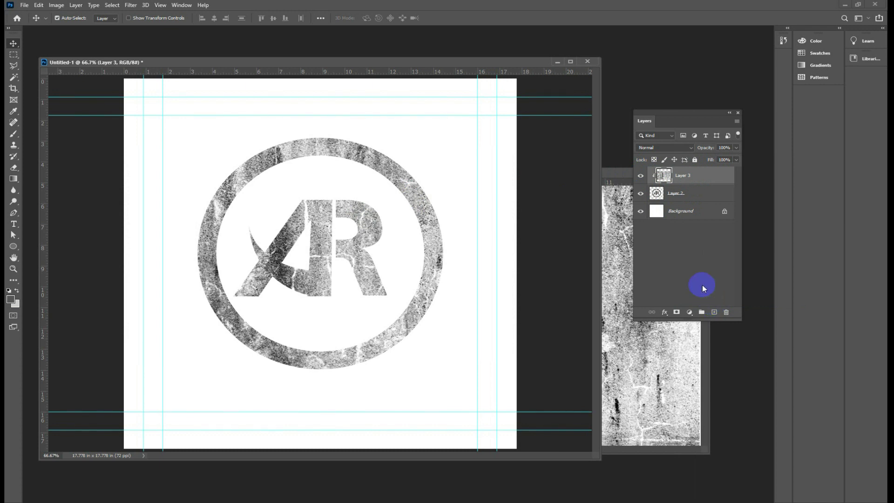
pyautogui.hotkey('ctrl', 'alt', 'g')
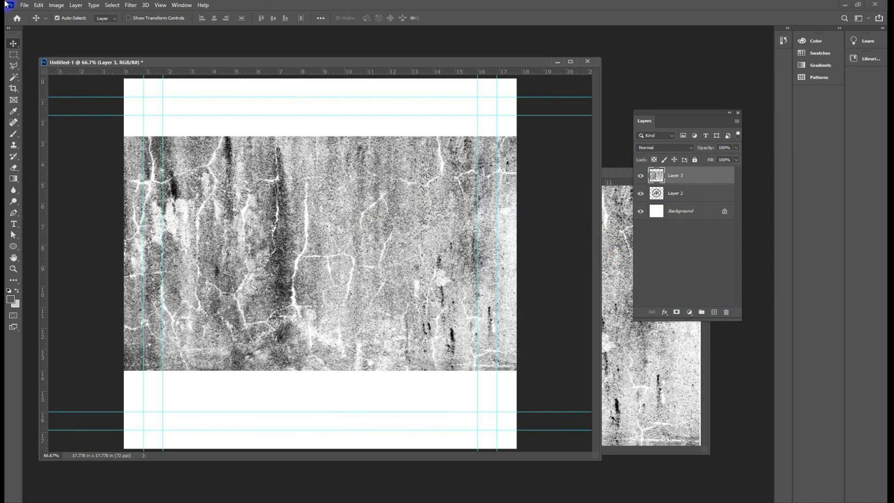
# Create a clipping mask that confines the texture on Layer 3 to the logo shape on Layer 2
pyautogui.click(76, 5)
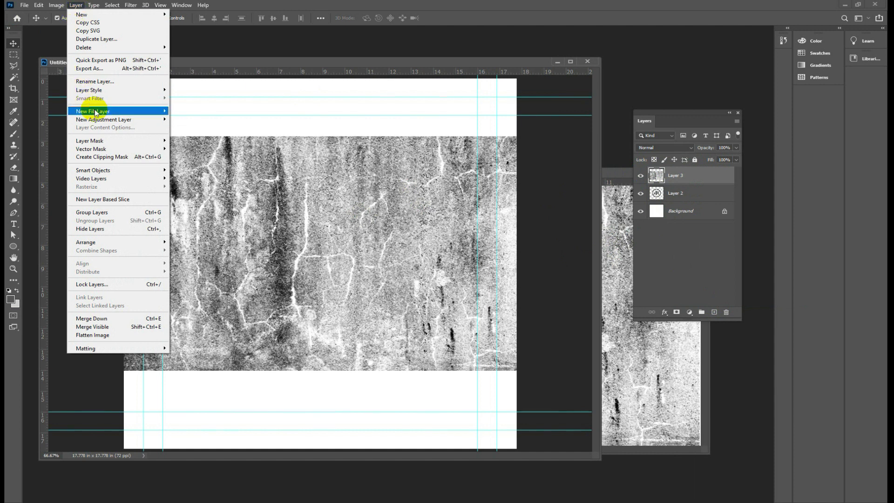
pyautogui.moveTo(115, 142)
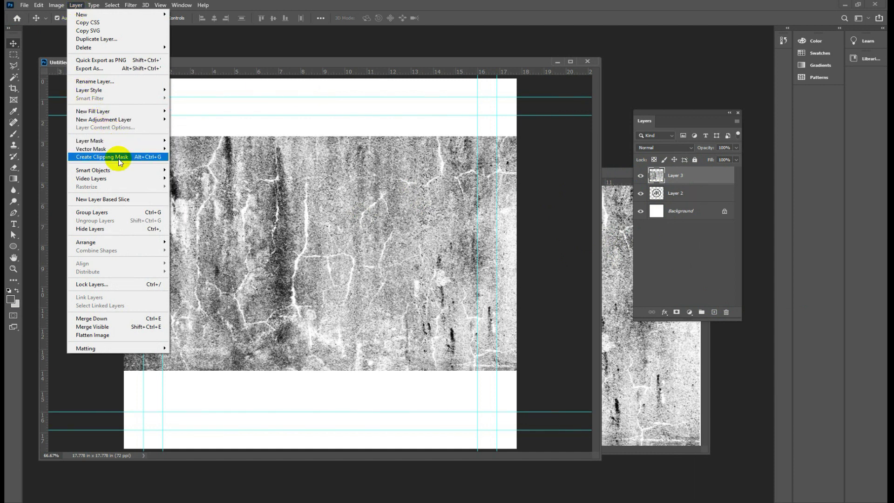
pyautogui.click(119, 160)
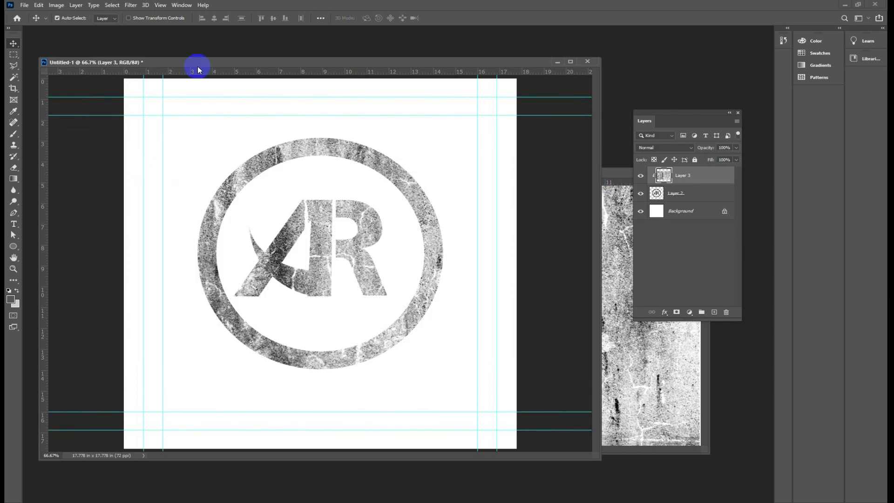
# Open rock street.jpg from the Pictures folder
pyautogui.moveTo(144, 65); pyautogui.dragTo(174, 67)
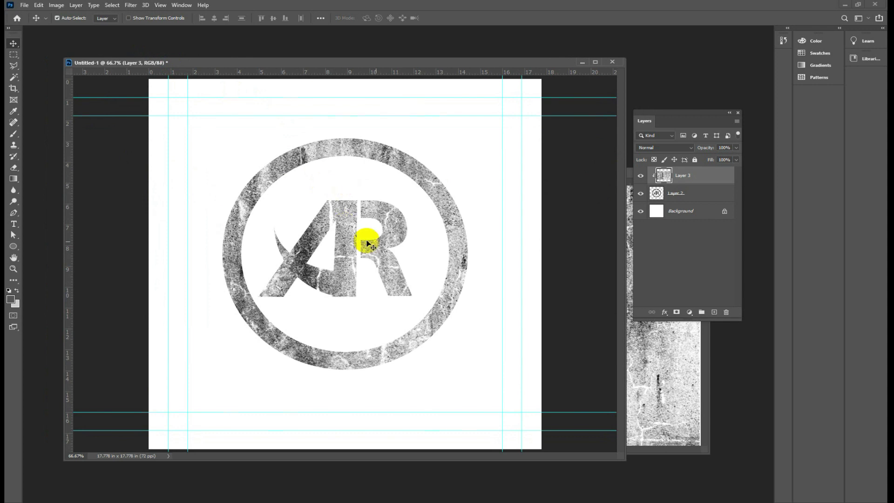
pyautogui.click(21, 49)
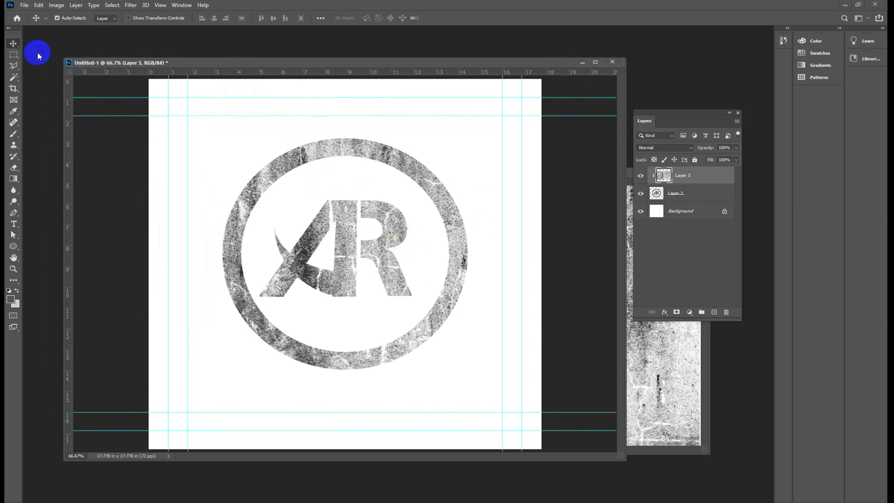
pyautogui.doubleClick(37, 52)
pyautogui.scroll(-5, 280, 139)
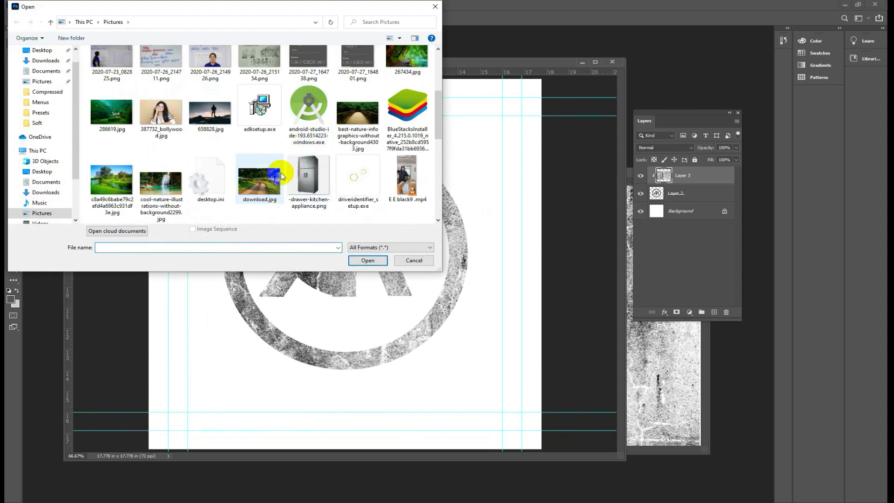
pyautogui.scroll(-3, 279, 179)
pyautogui.scroll(-3, 276, 183)
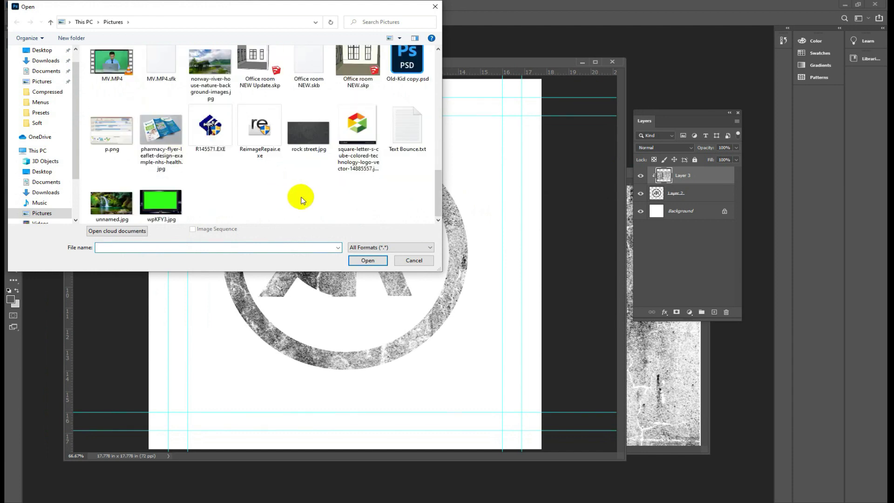
pyautogui.doubleClick(298, 140)
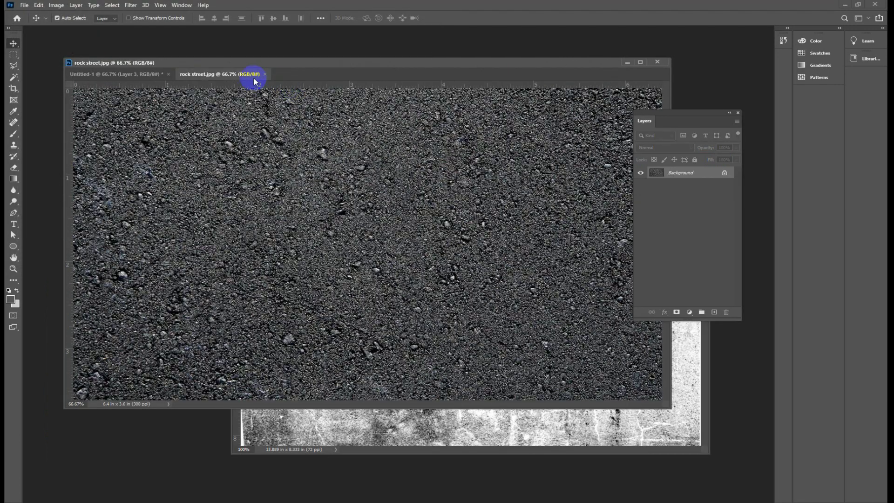
# Float the rock street image, copy it into the logo document, and place its layer between Layer 2 and the Background
pyautogui.moveTo(254, 81); pyautogui.dragTo(225, 140)
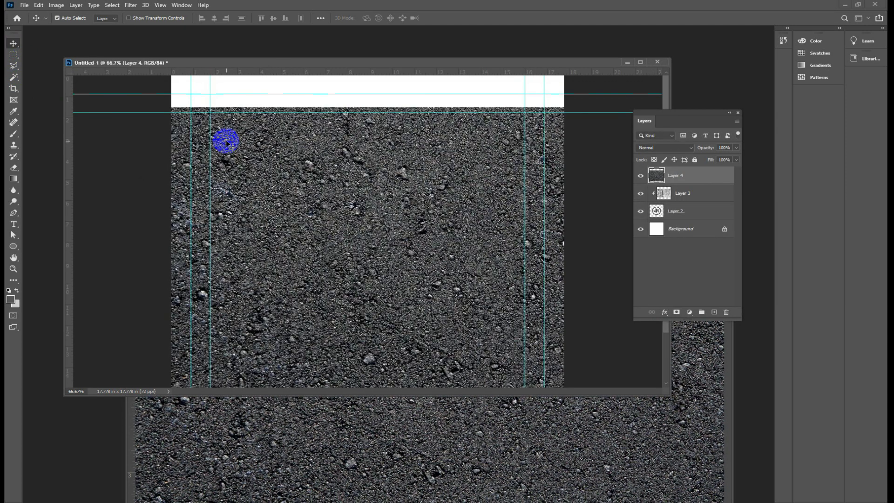
pyautogui.moveTo(693, 178); pyautogui.dragTo(661, 220)
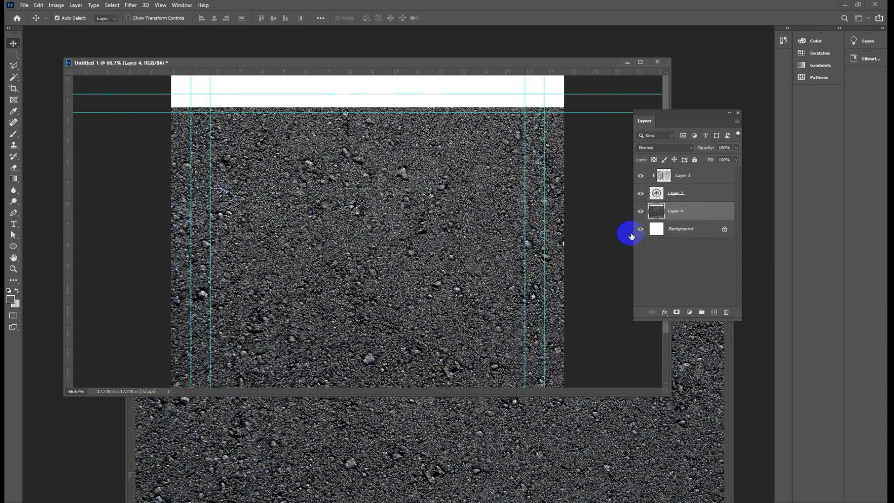
pyautogui.hotkey('ctrl', '-')
pyautogui.hotkey('ctrl', '-')
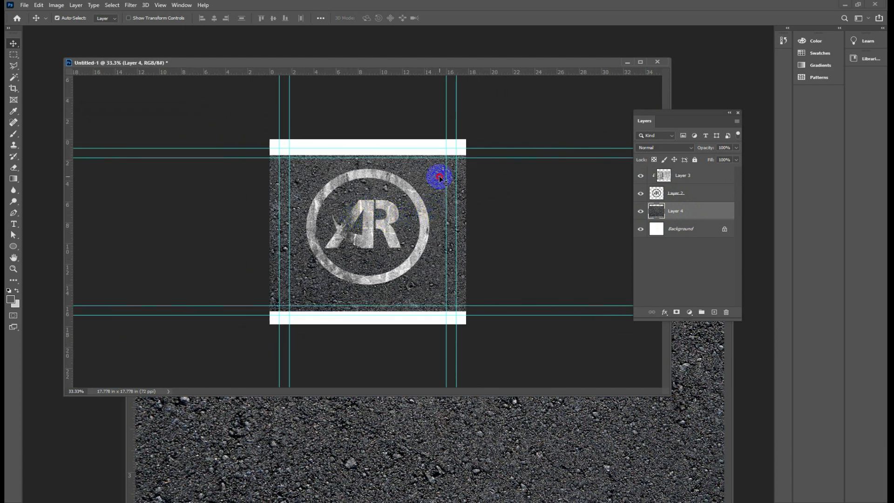
# Reposition the asphalt texture on Layer 4 and scale it to about 126% to cover the whole canvas behind the logo
pyautogui.hotkey('ctrl', 't')
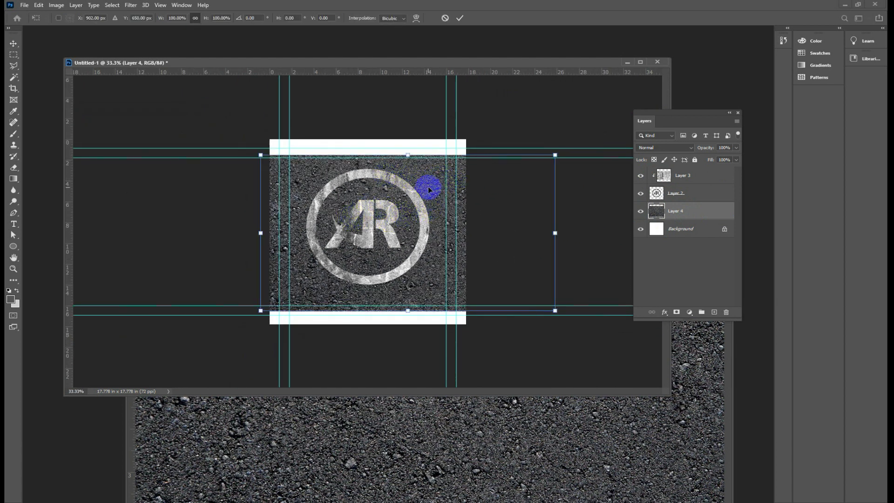
pyautogui.moveTo(435, 173); pyautogui.dragTo(399, 159)
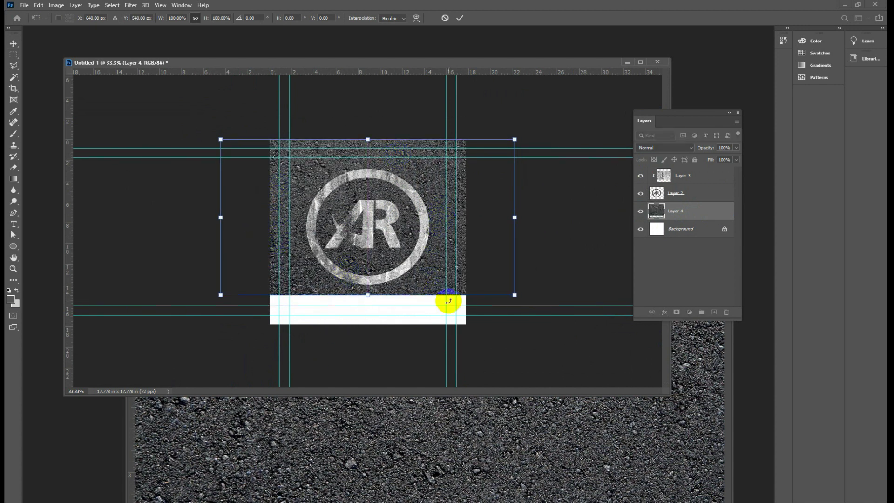
pyautogui.moveTo(514, 295); pyautogui.dragTo(581, 329)
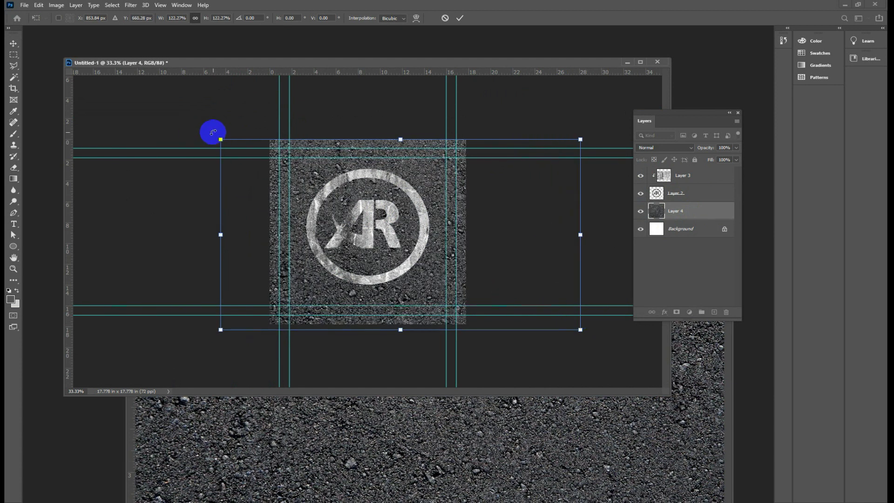
pyautogui.moveTo(220, 140); pyautogui.dragTo(210, 133)
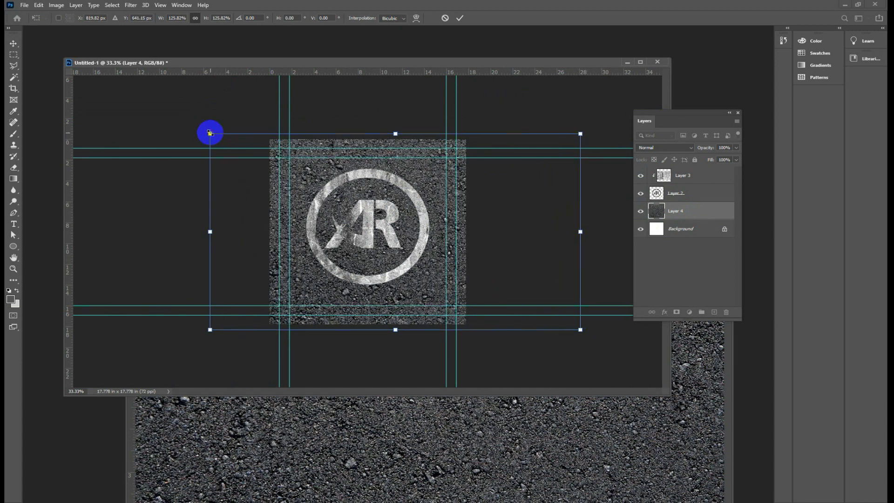
pyautogui.press('Return')
pyautogui.hotkey('ctrl', '+')
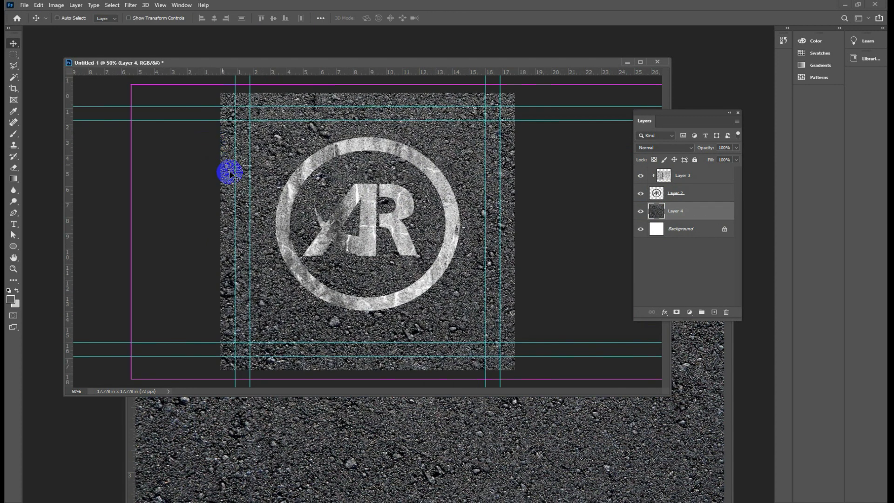
pyautogui.scroll(2, 285, 195)
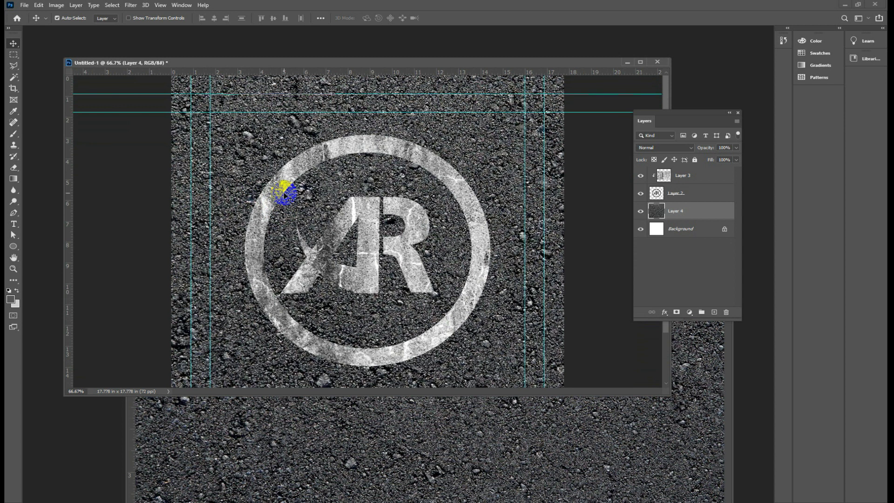
# Toggle the visibility of Layer 3's texture and open the Bevel & Emboss layer style for the logo on Layer 2
pyautogui.click(691, 196)
pyautogui.click(639, 177)
pyautogui.click(640, 177)
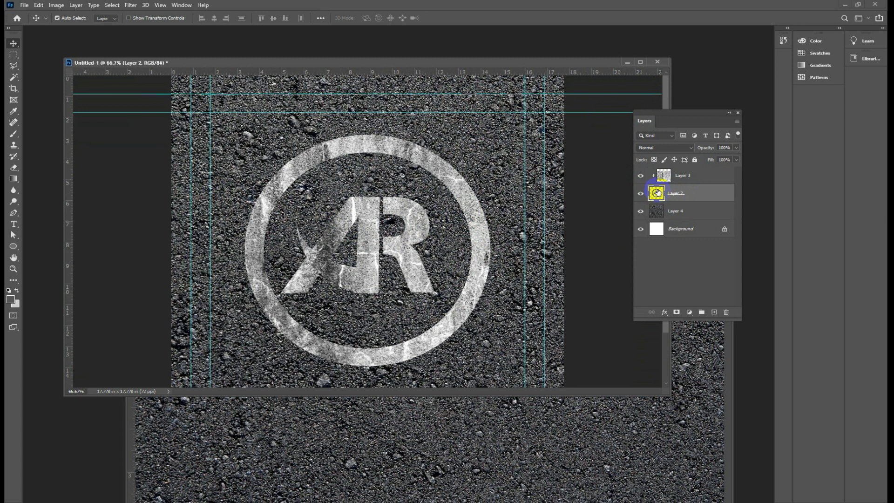
pyautogui.click(74, 6)
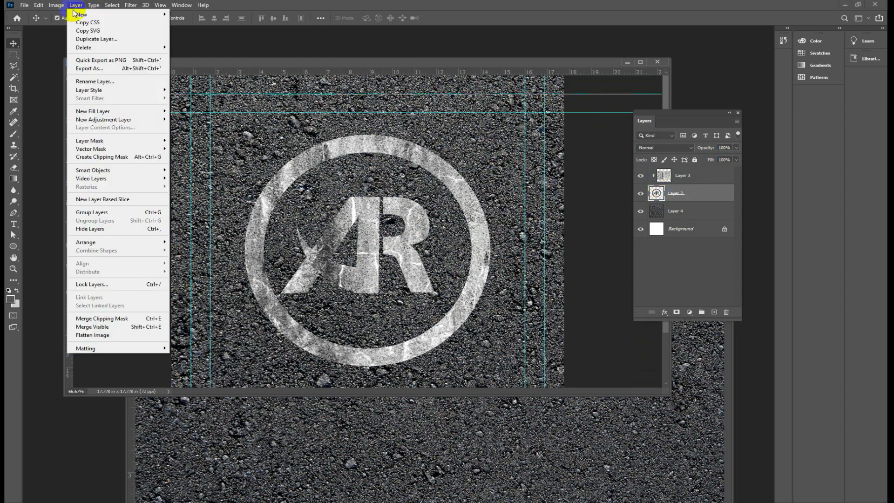
pyautogui.moveTo(93, 90)
pyautogui.click(207, 104)
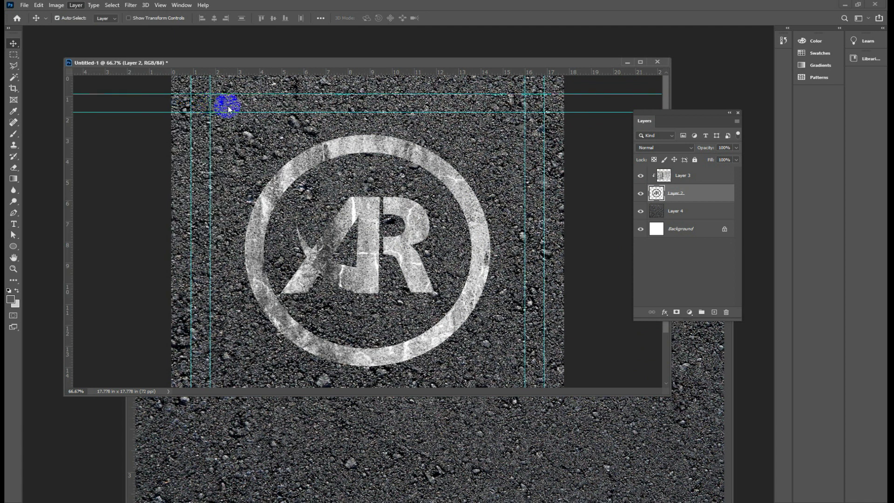
# Set Layer 2's Bevel & Emboss to the Emboss style with a depth of 365% and a size of 13 px
pyautogui.click(569, 167)
pyautogui.moveTo(563, 151); pyautogui.dragTo(563, 140)
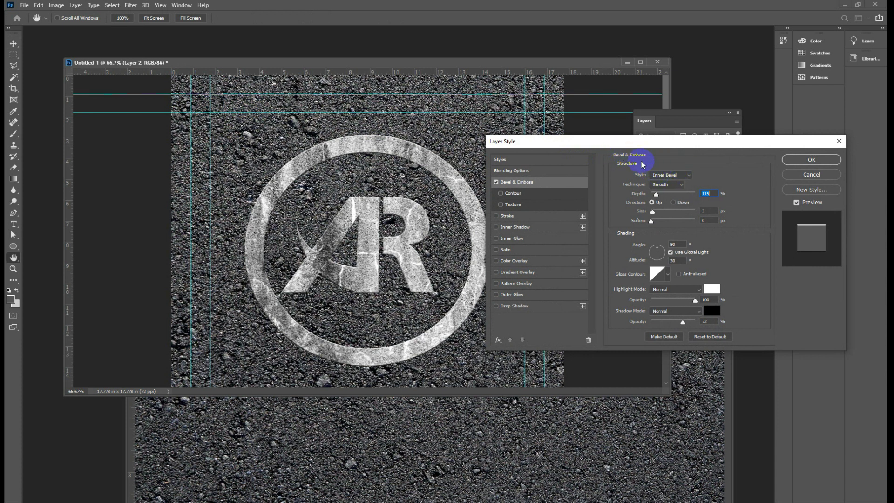
pyautogui.moveTo(618, 145); pyautogui.dragTo(603, 137)
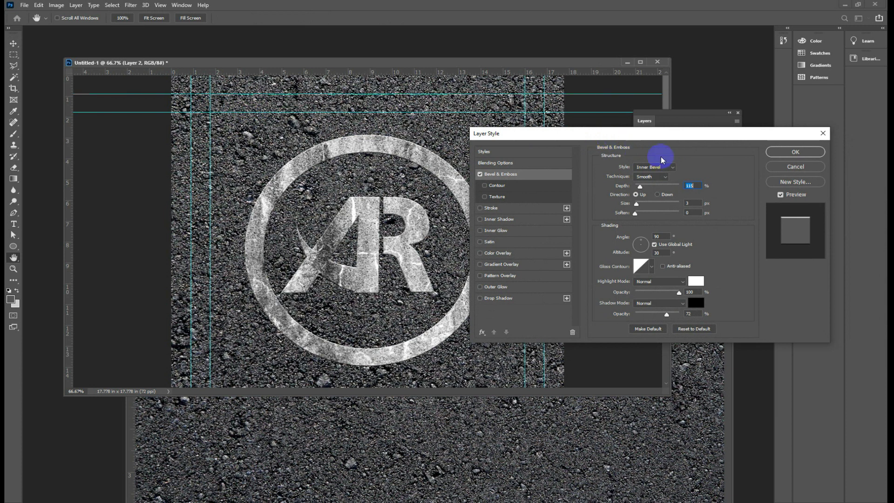
pyautogui.moveTo(650, 173); pyautogui.dragTo(640, 204)
pyautogui.click(641, 202)
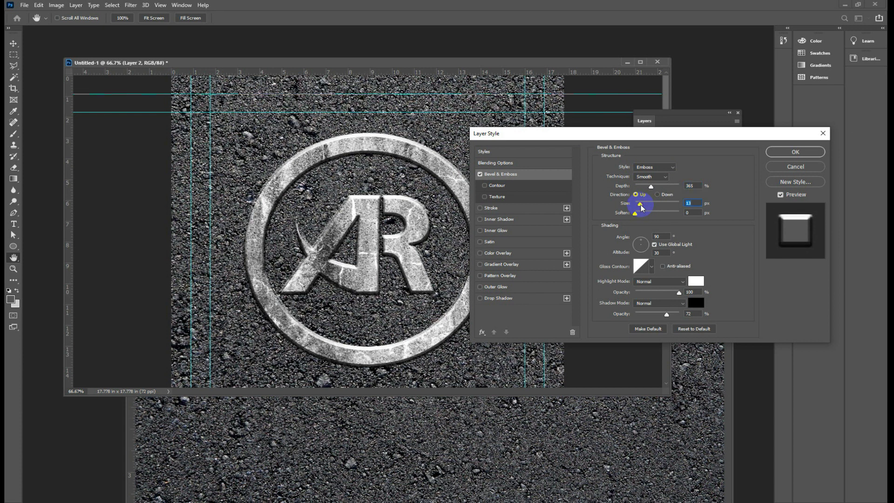
# Change the bevel style to Inner Bevel, try the Chisel Hard technique before restoring Smooth, and set the size to 16 px
pyautogui.click(652, 168)
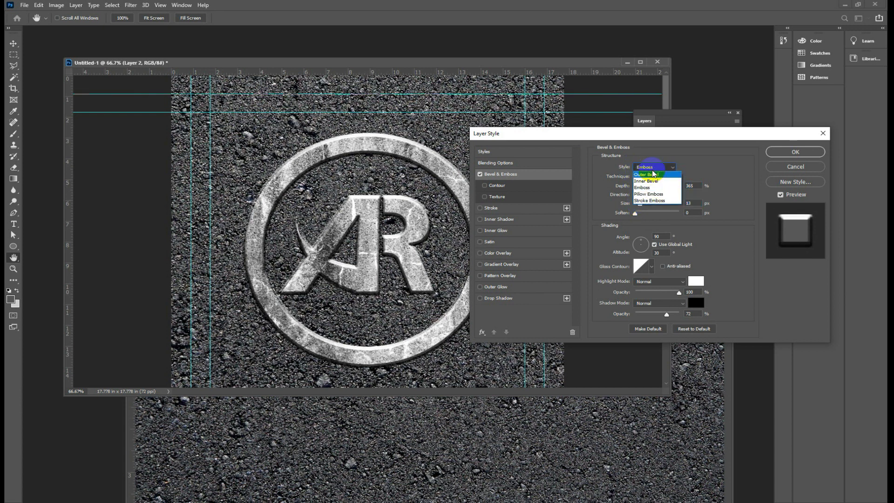
pyautogui.click(650, 181)
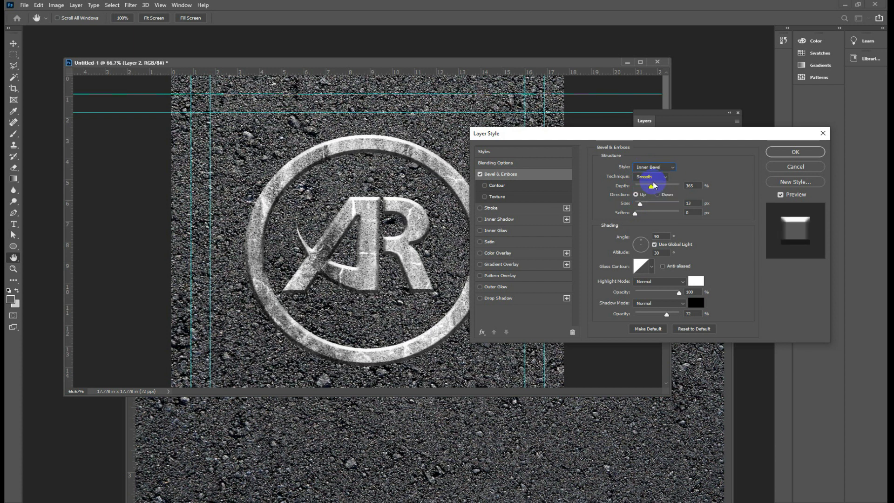
pyautogui.click(648, 177)
pyautogui.click(651, 191)
pyautogui.click(644, 178)
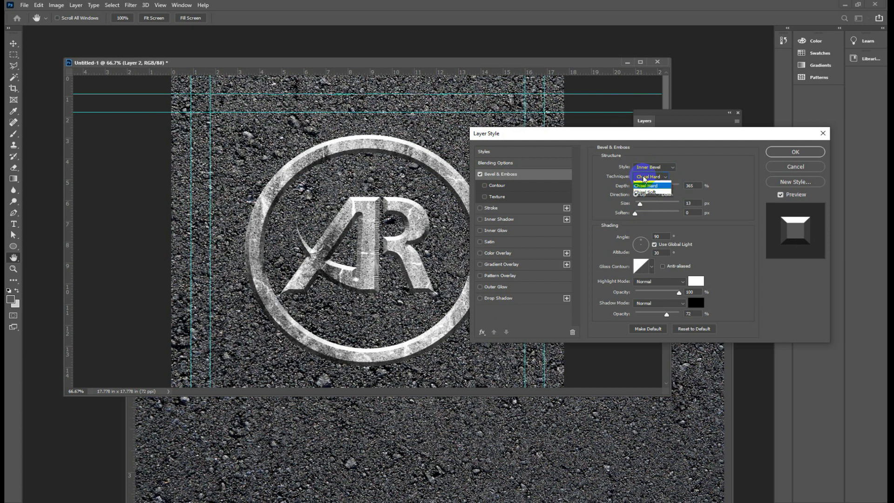
pyautogui.click(645, 182)
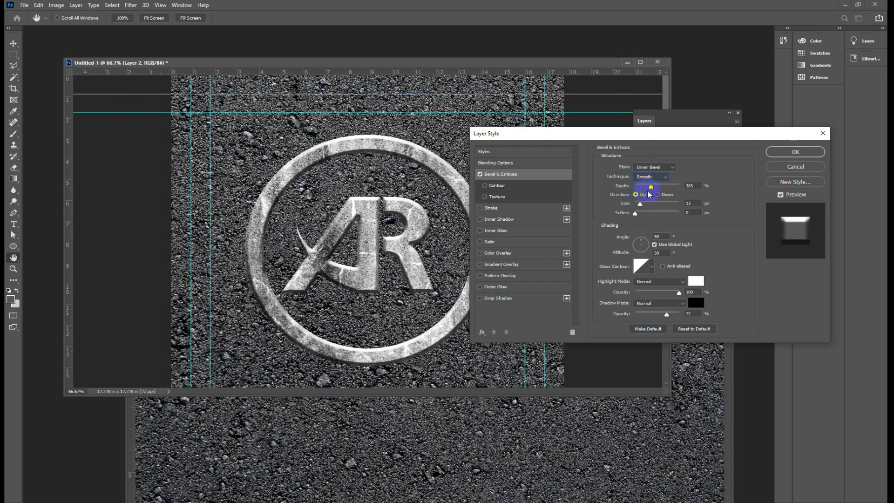
pyautogui.moveTo(639, 204); pyautogui.dragTo(642, 205)
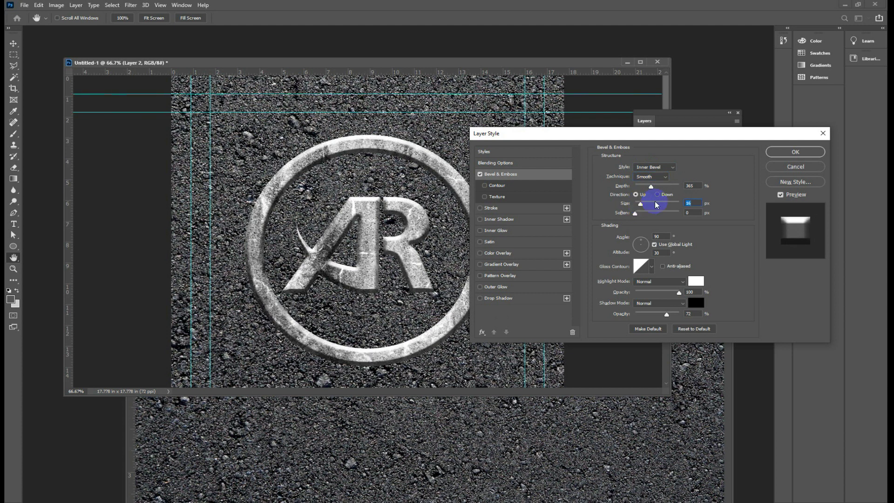
# Try the Chisel Hard technique on the 16 px inner bevel and return to Smooth
pyautogui.moveTo(624, 134); pyautogui.dragTo(618, 128)
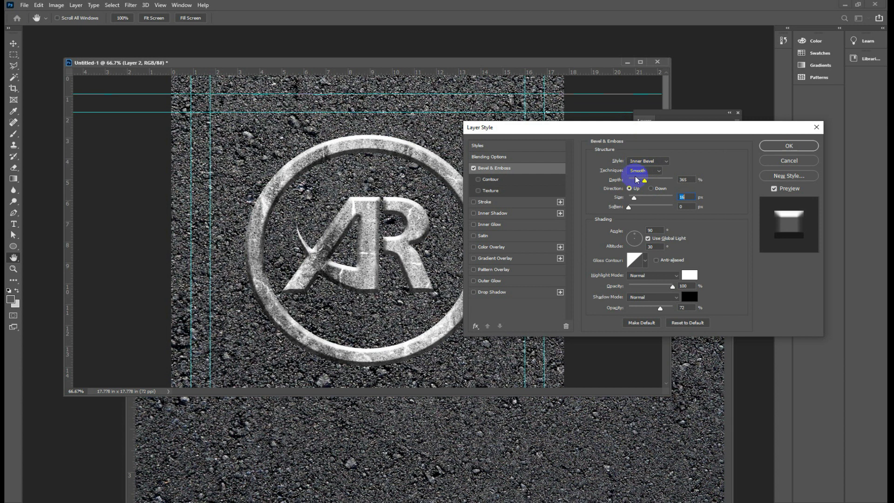
pyautogui.moveTo(673, 182); pyautogui.dragTo(636, 202)
pyautogui.click(639, 170)
pyautogui.click(644, 185)
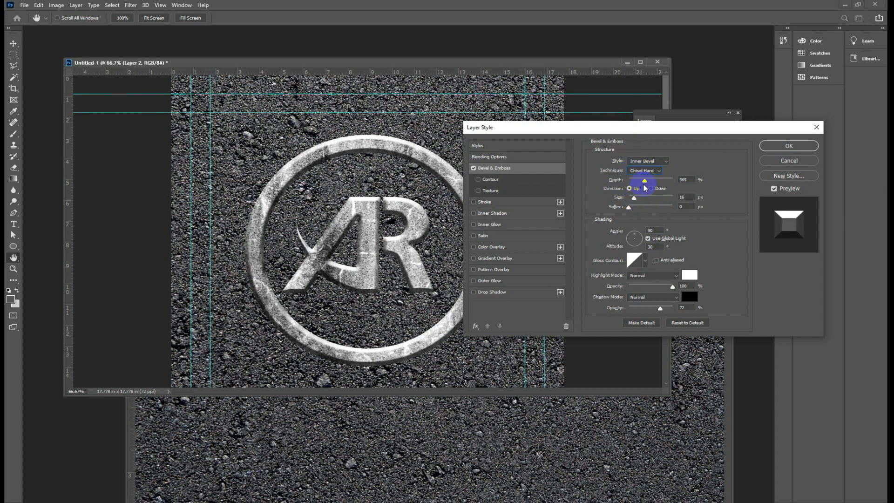
pyautogui.click(644, 171)
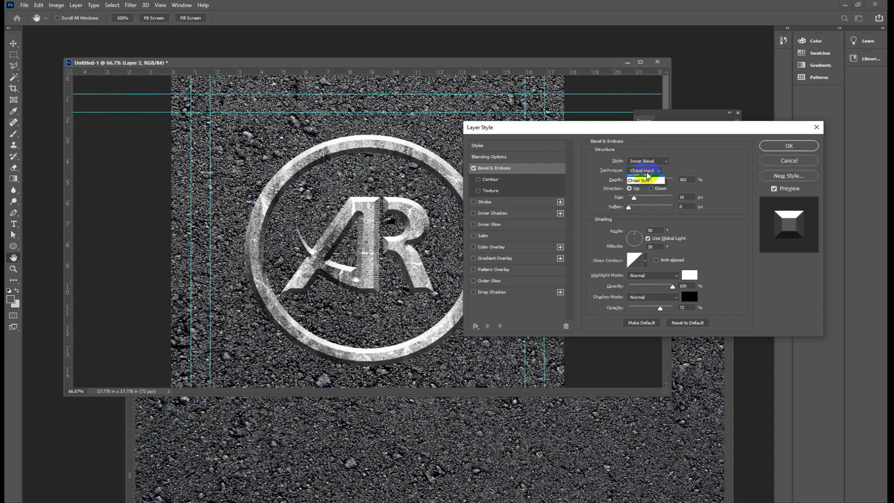
pyautogui.click(643, 180)
# Try the Emboss style on the logo's bevel and switch back to Inner Bevel
pyautogui.click(647, 162)
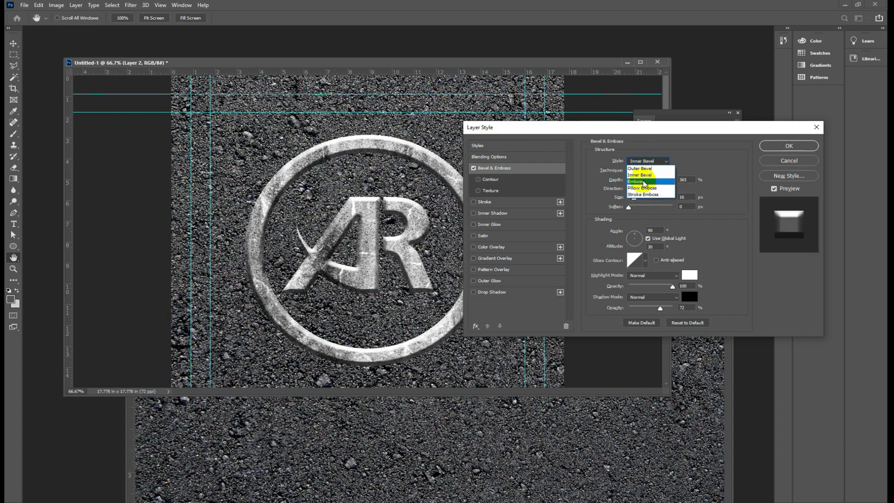
pyautogui.click(643, 176)
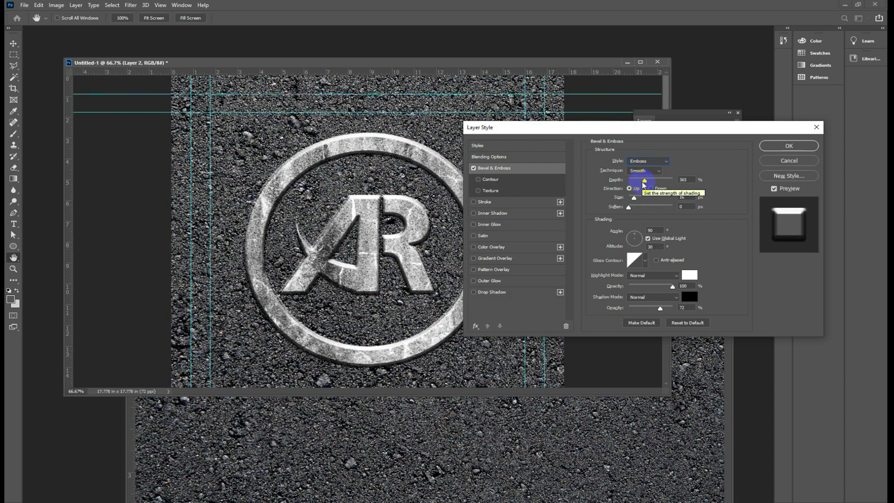
pyautogui.click(644, 161)
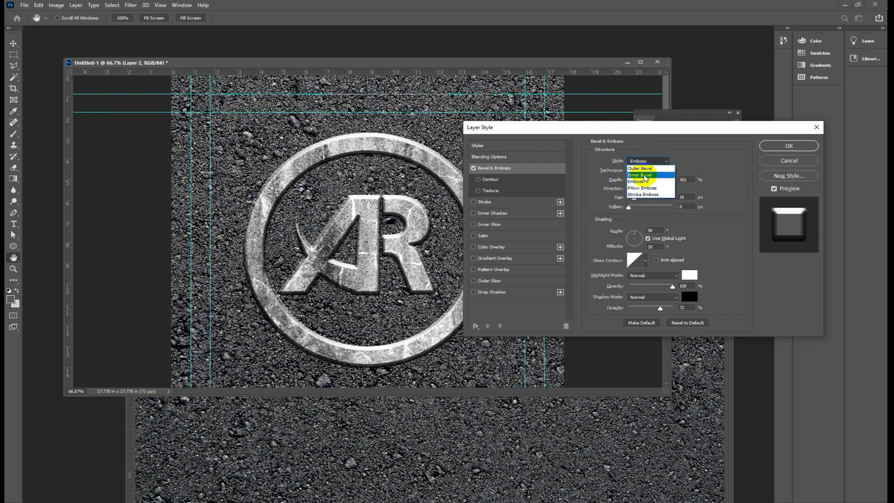
pyautogui.click(645, 176)
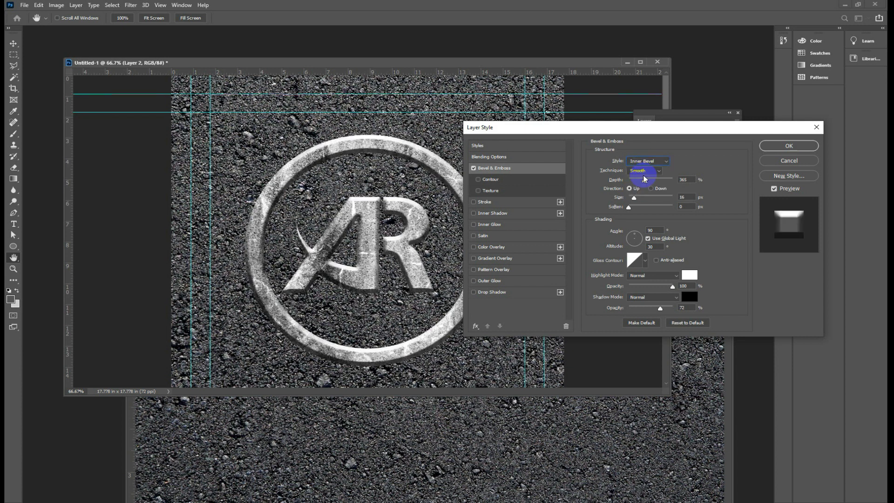
# Turn off the global light for the logo's Bevel & Emboss shading
pyautogui.moveTo(580, 127); pyautogui.dragTo(609, 101)
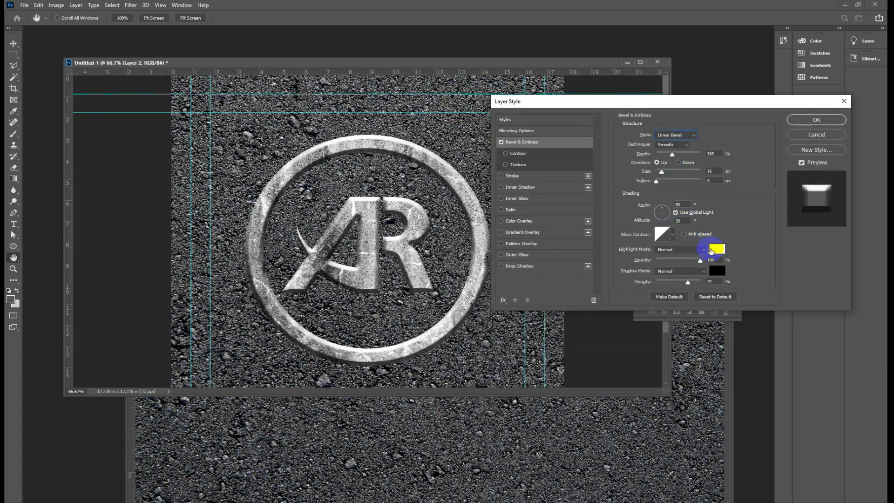
pyautogui.click(440, 153)
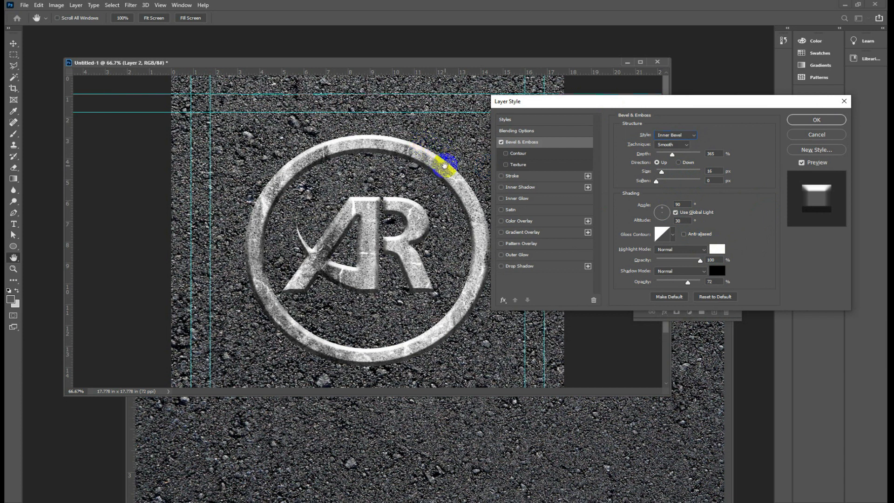
pyautogui.click(442, 164)
pyautogui.click(686, 205)
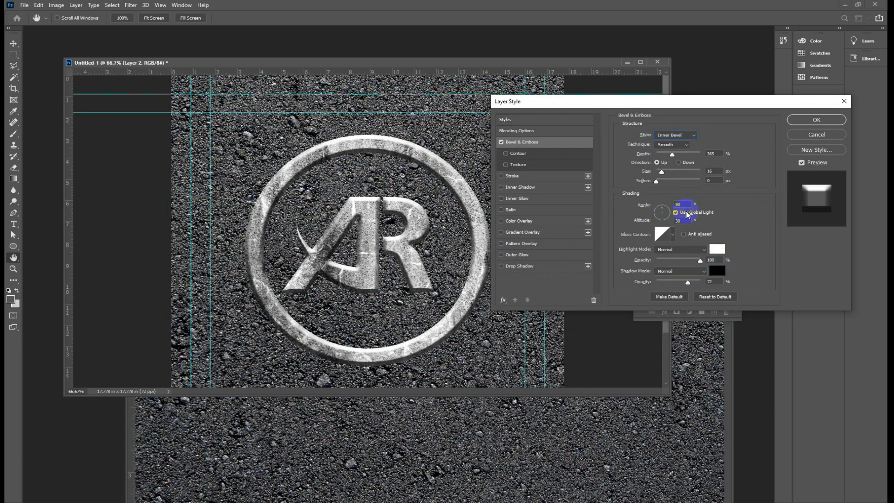
pyautogui.click(676, 213)
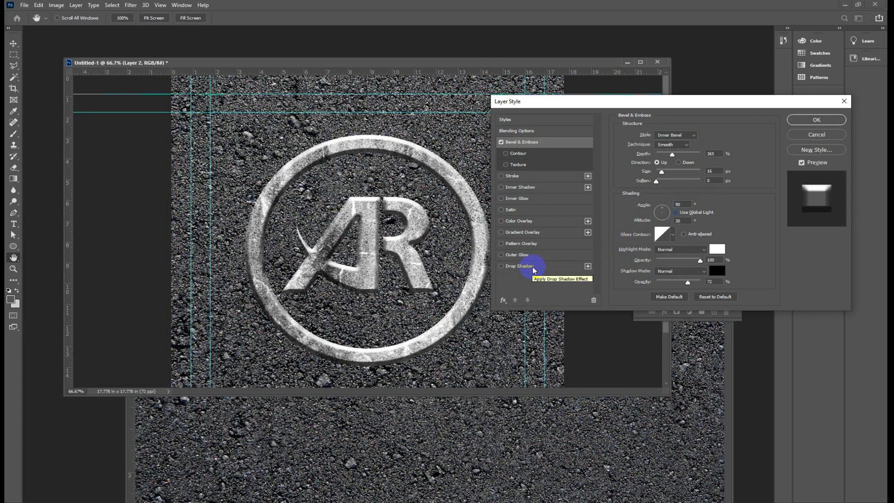
# Add an Inner Shadow to the logo with a distance of 23 px and a size of 40 px
pyautogui.click(535, 188)
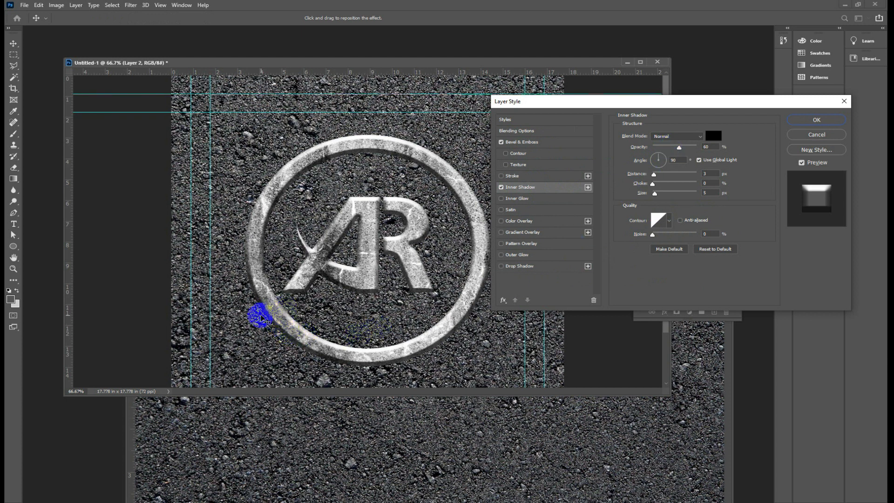
pyautogui.click(406, 269)
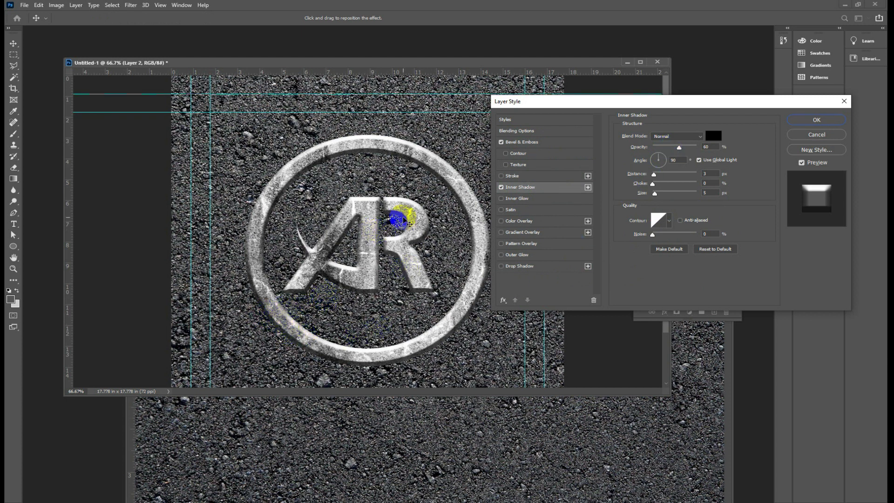
pyautogui.click(656, 189)
pyautogui.moveTo(654, 174)
pyautogui.mouseDown()
pyautogui.moveTo(668, 178)
pyautogui.moveTo(659, 176)
pyautogui.moveTo(658, 196)
pyautogui.moveTo(660, 177)
pyautogui.moveTo(681, 178)
pyautogui.moveTo(663, 179)
pyautogui.mouseUp()
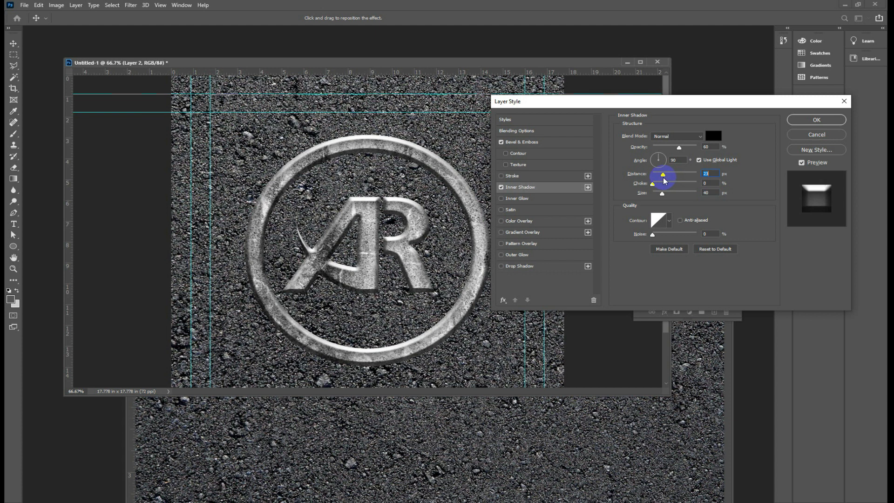
# Compare the logo without the inner shadow, set the shadow's distance to 9 px and size to 59 px, and apply the layer style
pyautogui.click(501, 187)
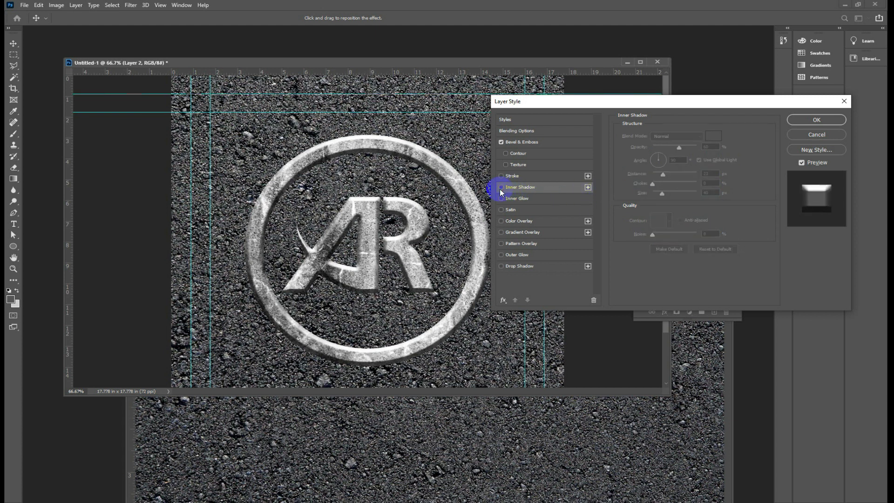
pyautogui.click(501, 187)
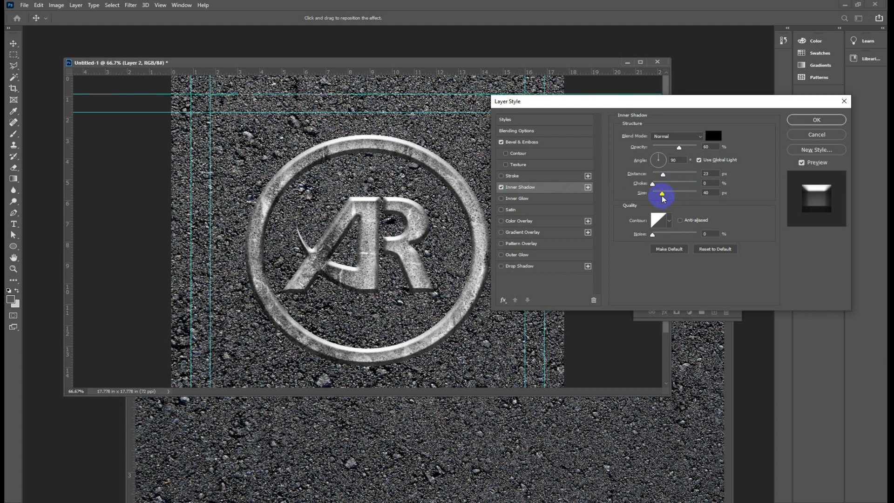
pyautogui.click(665, 175)
pyautogui.moveTo(665, 175); pyautogui.dragTo(667, 196)
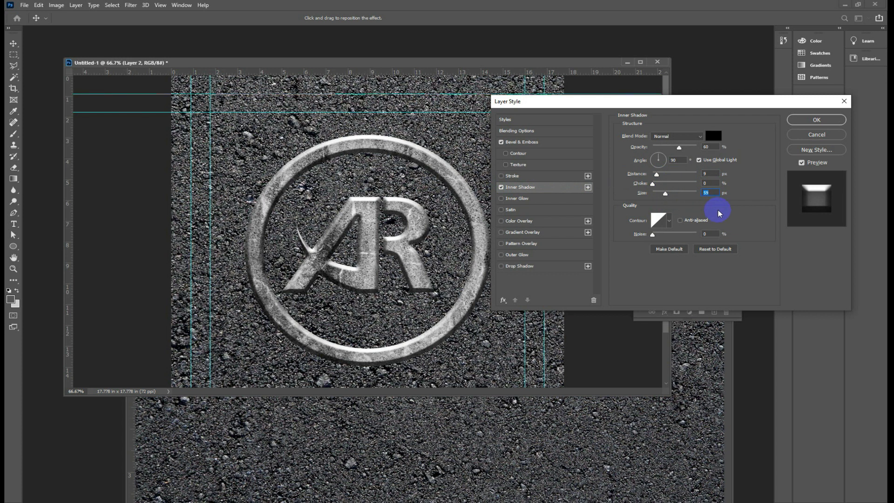
pyautogui.click(816, 120)
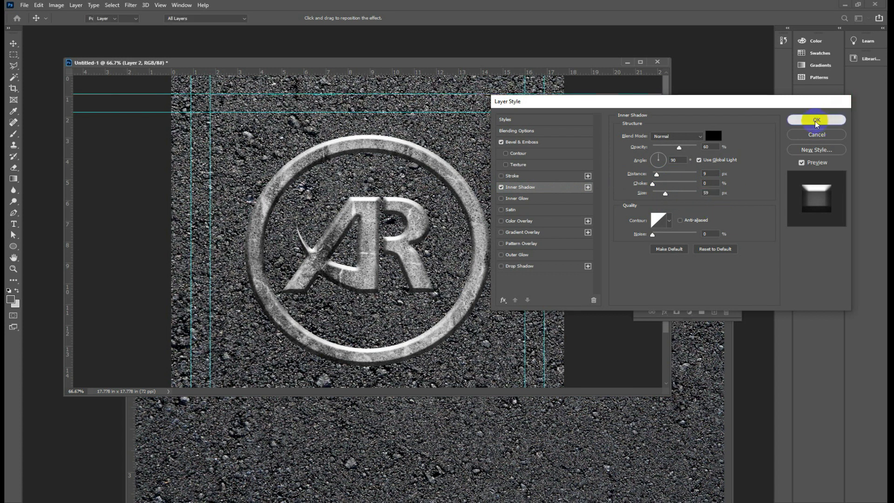